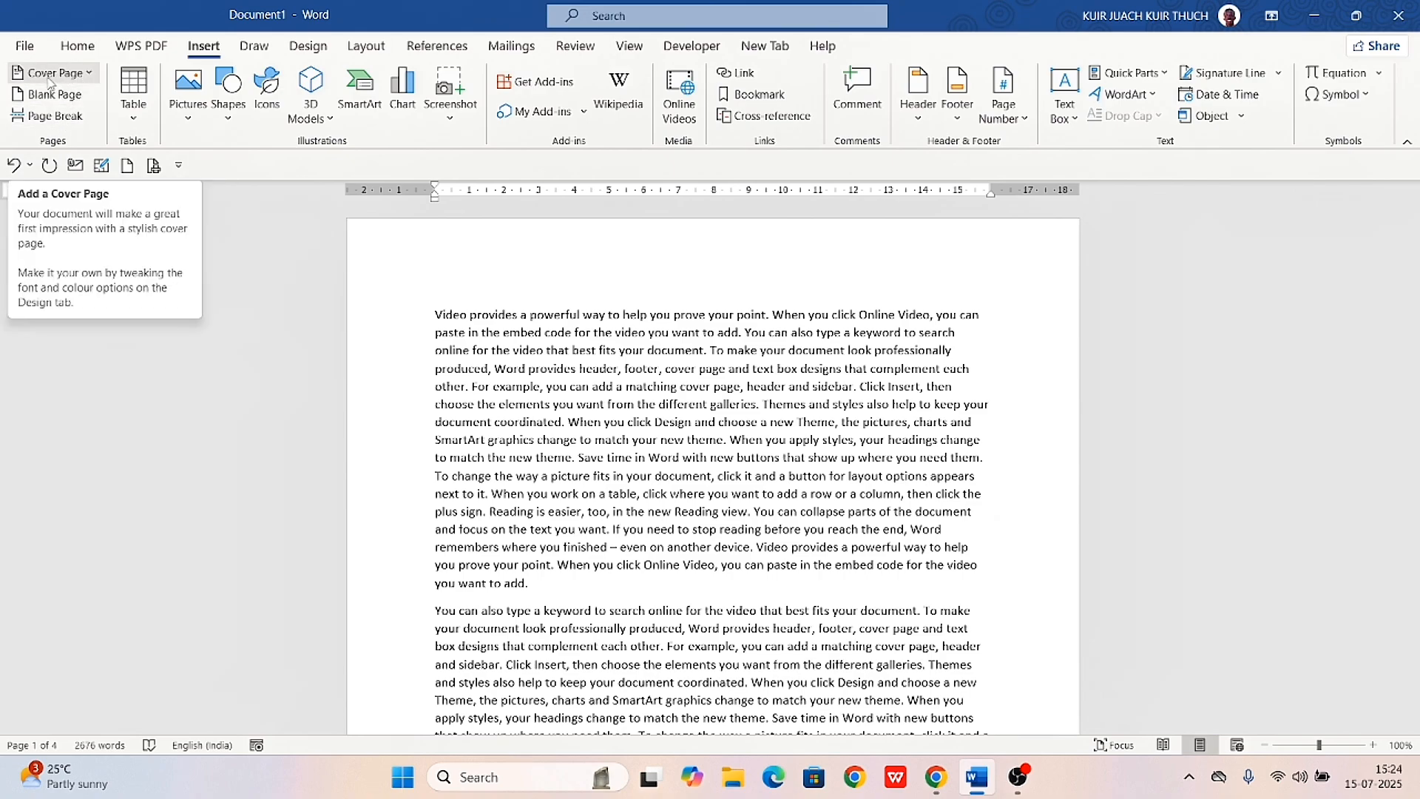
Browse the built-in cover page designs and insert the Banded cover page at the start of the document
left_click(46, 74)
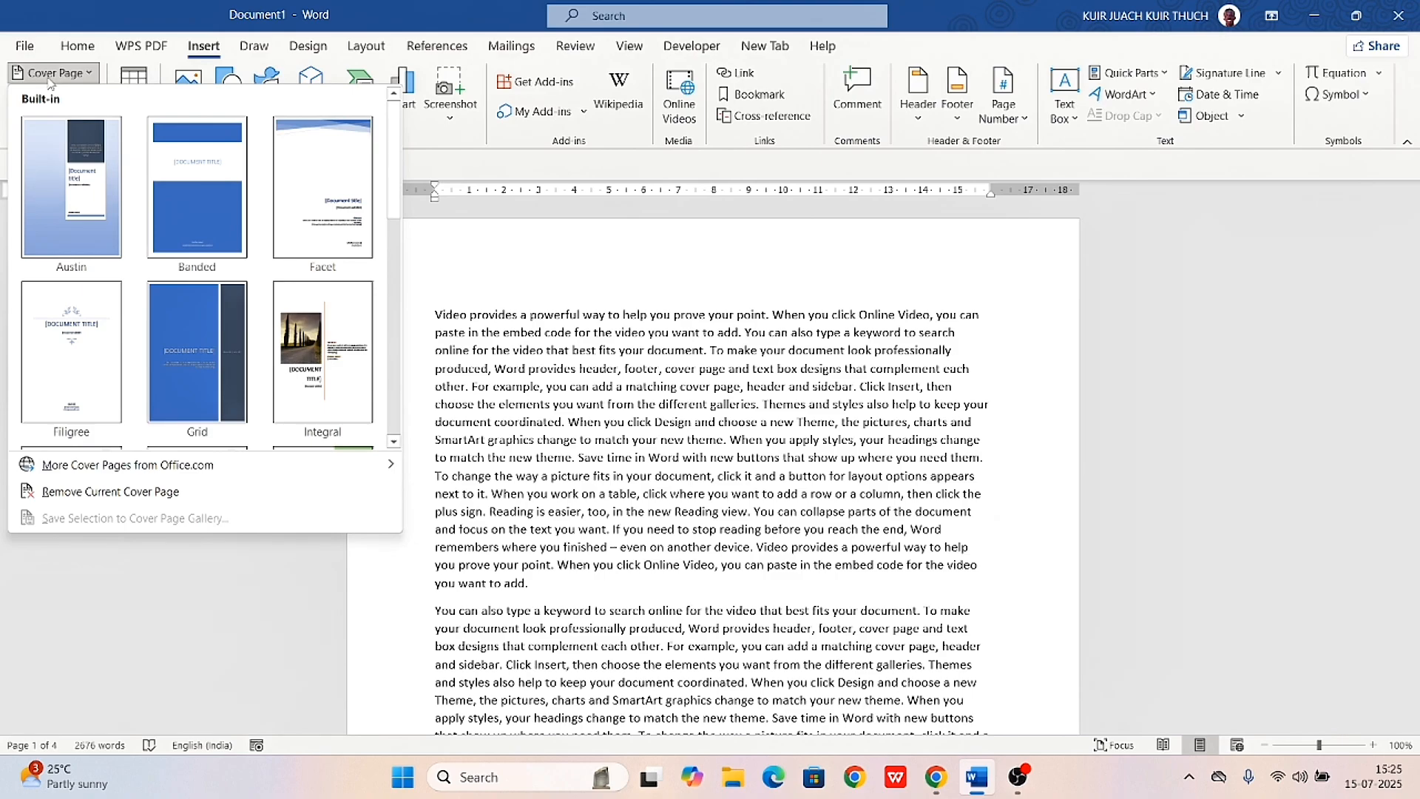
scroll(178, 270, "down", 4)
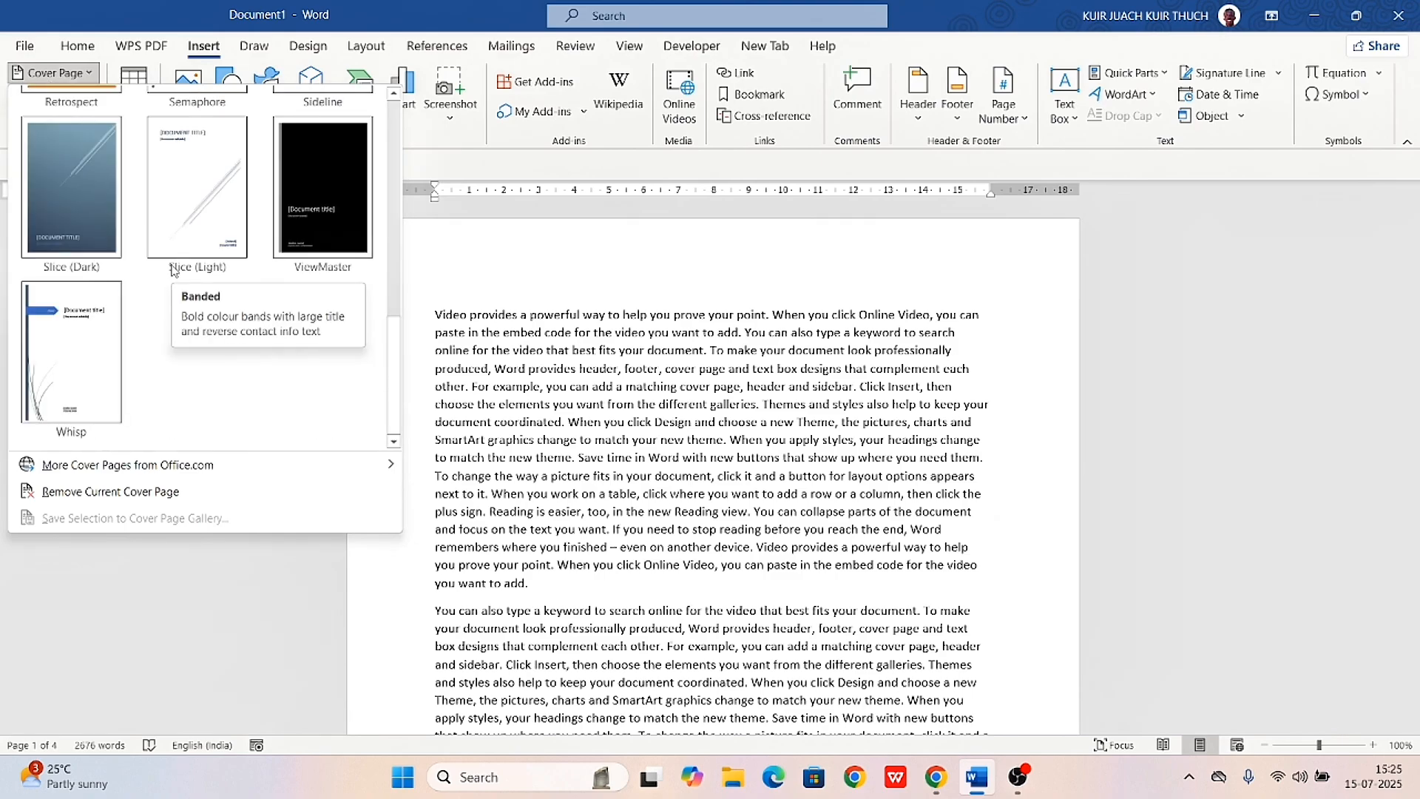
scroll(174, 268, "up", 4)
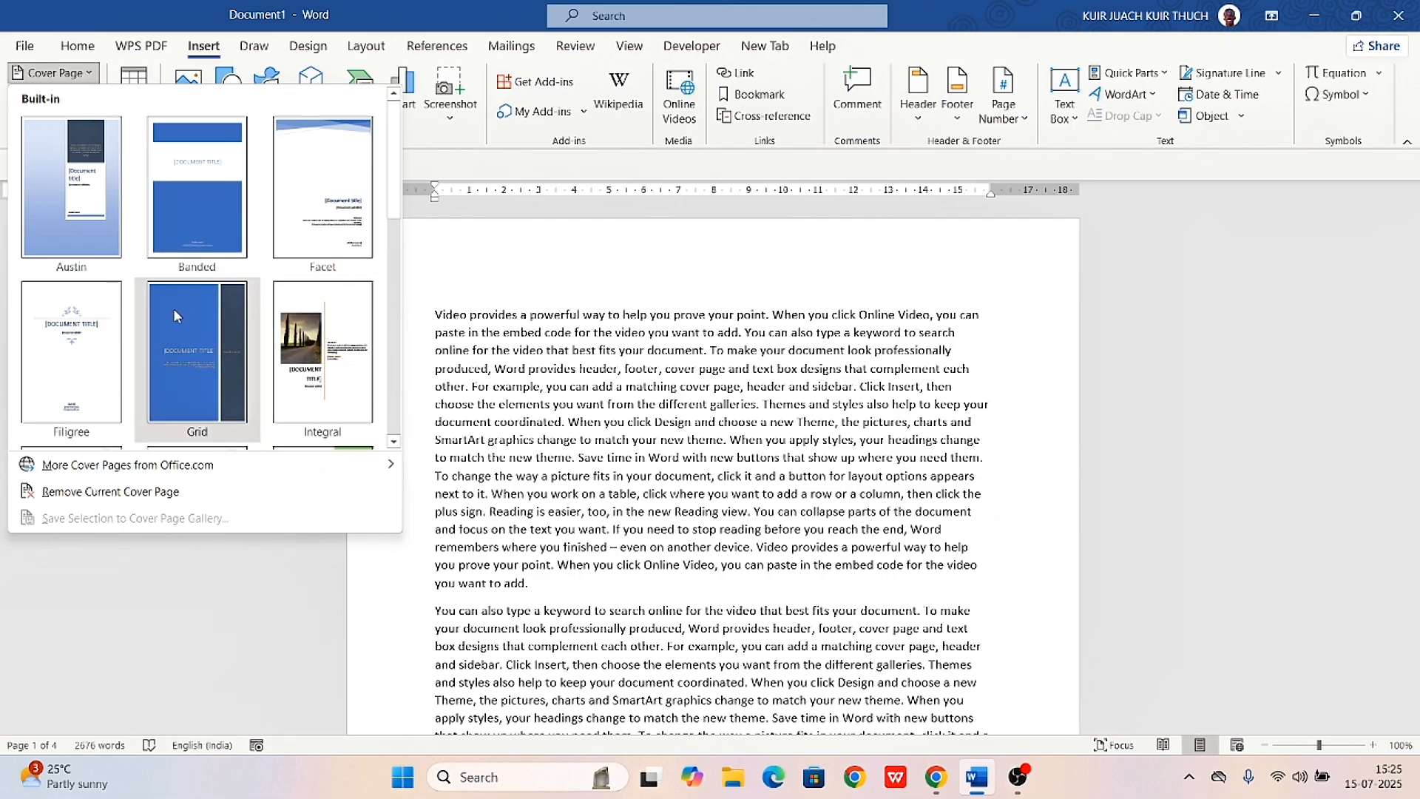
left_click(203, 213)
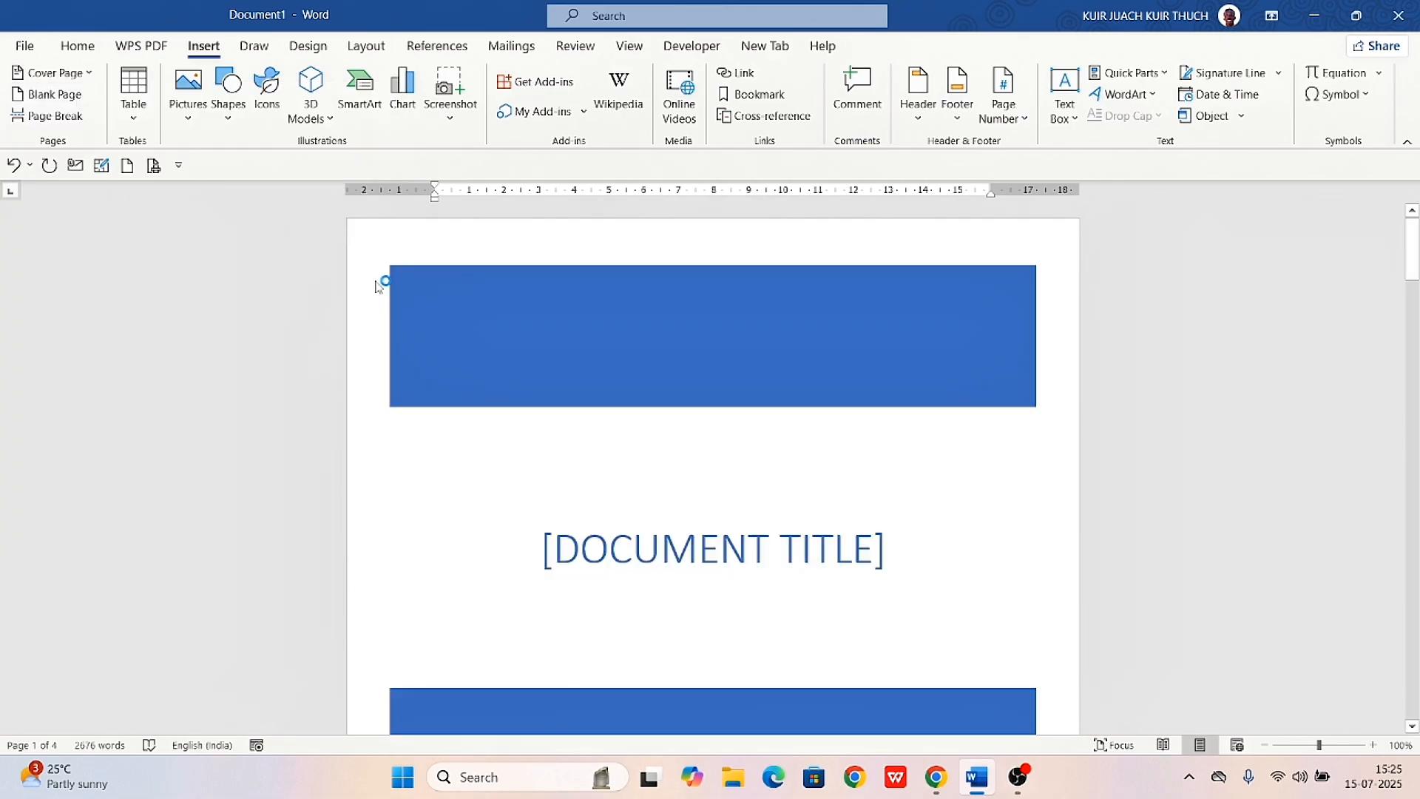
scroll(629, 599, "down", 10)
scroll(633, 600, "down", 5)
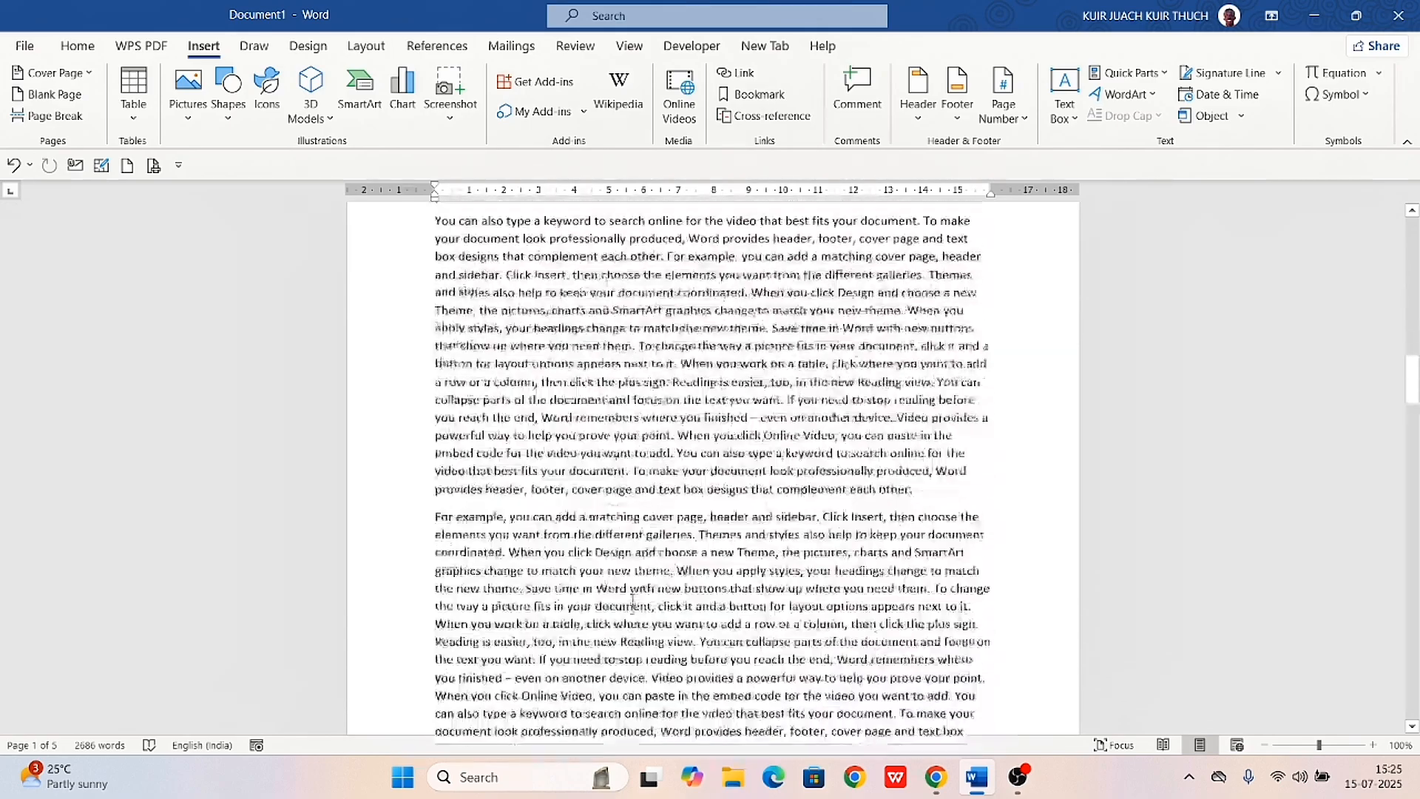
scroll(630, 603, "up", 12)
scroll(628, 606, "up", 5)
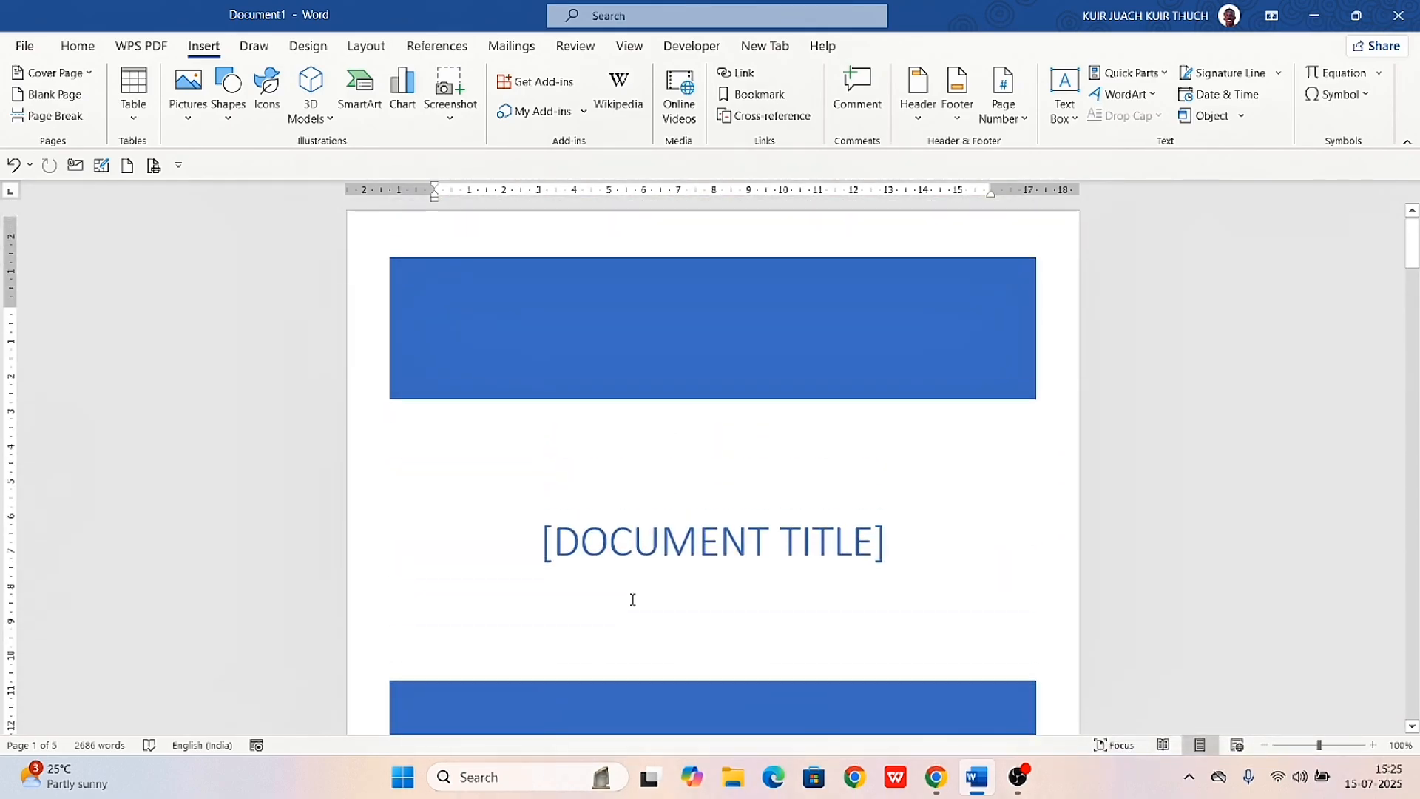
scroll(630, 603, "down", 12)
scroll(631, 601, "up", 12)
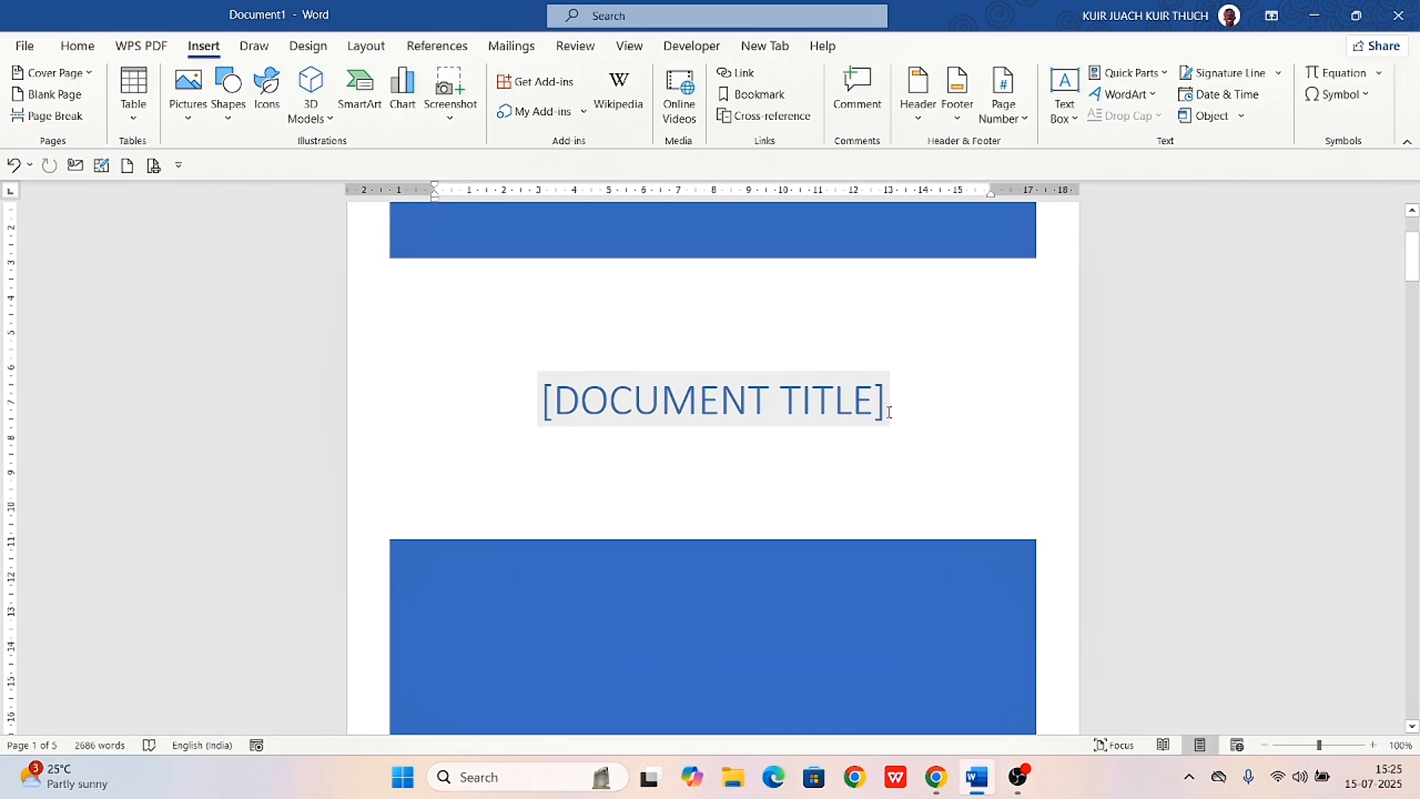
Replace the document title placeholder on the cover page with "HANDS ON MACHINE LEARNING"
left_click(890, 412)
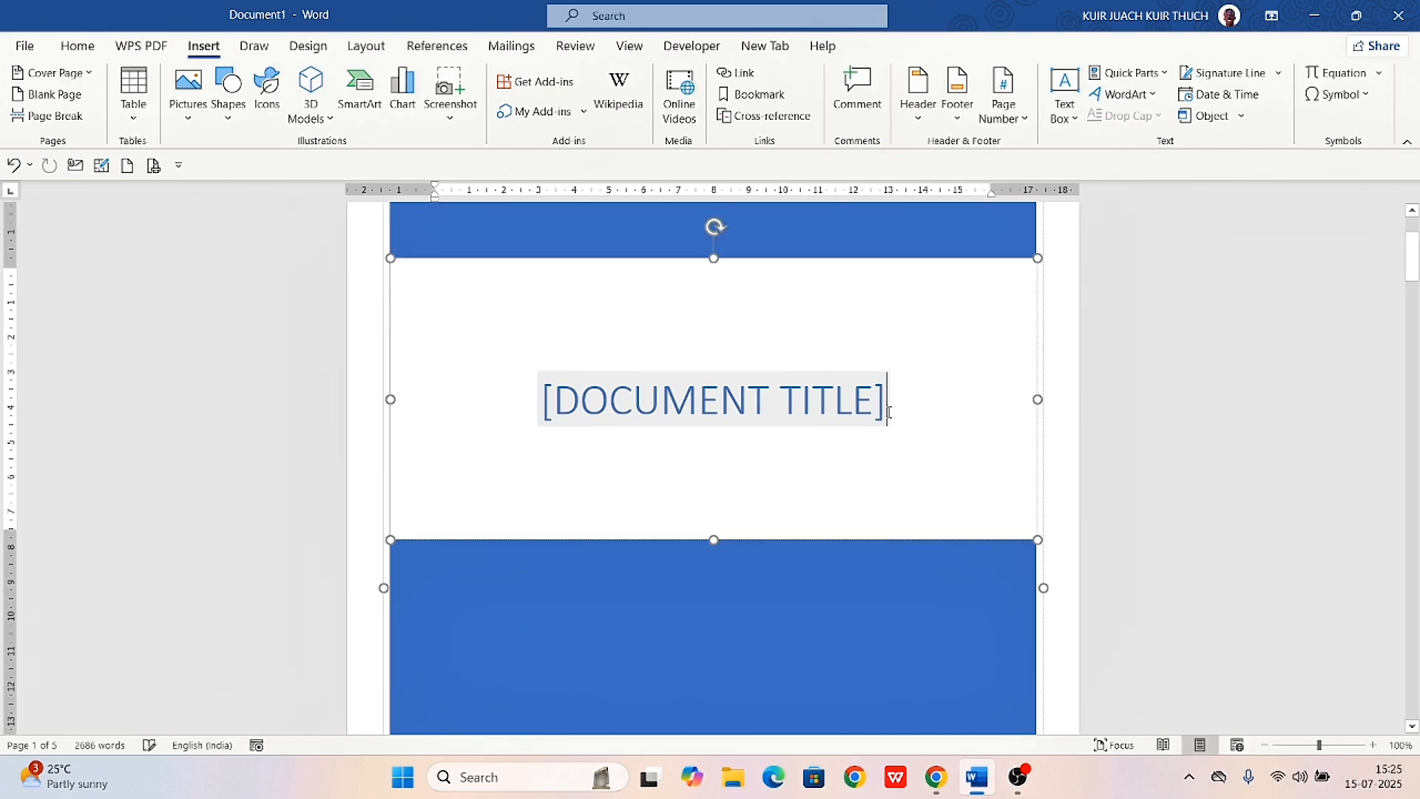
left_click(670, 383)
type("T")
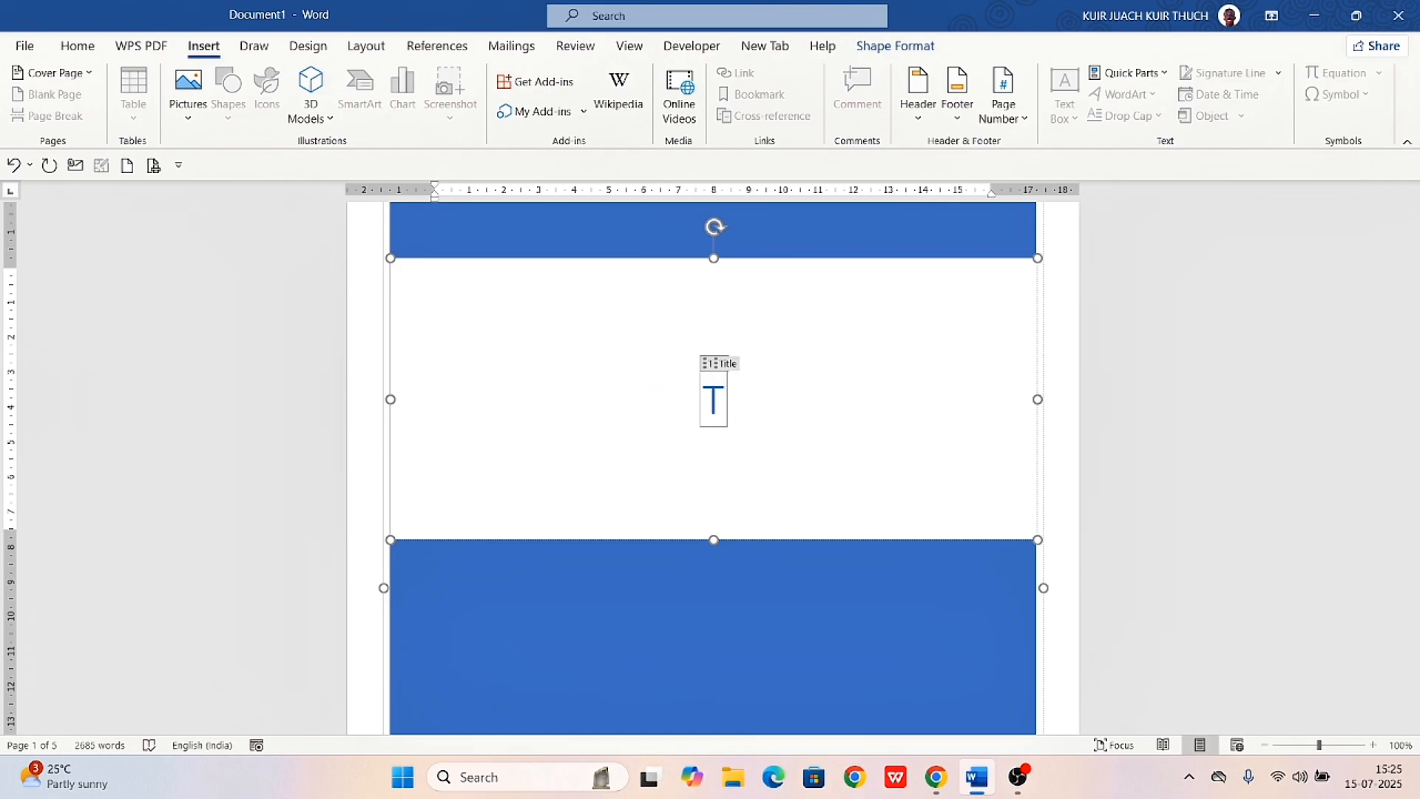
key("BackSpace")
type("H")
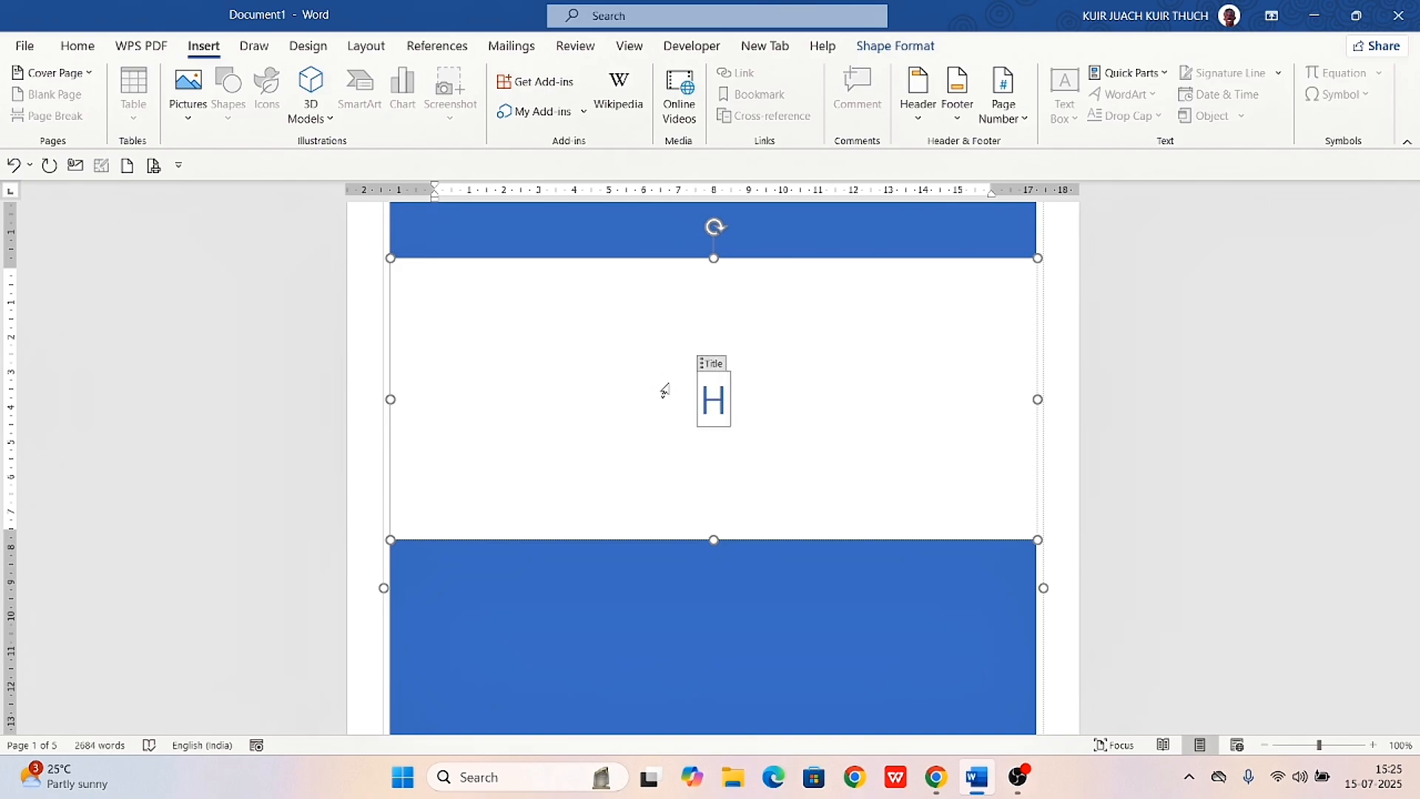
type("ANDS ON MA")
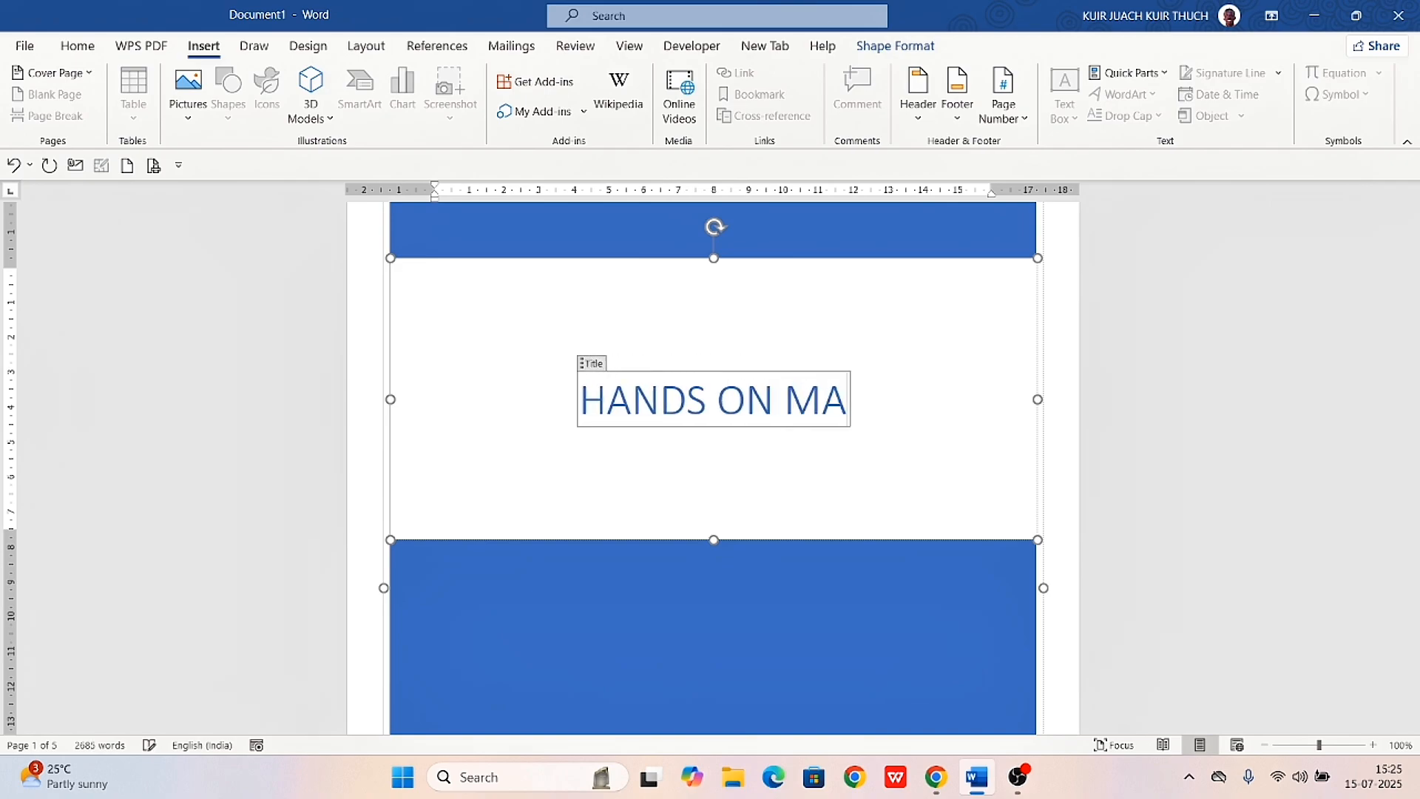
type("CHINE LEARNING")
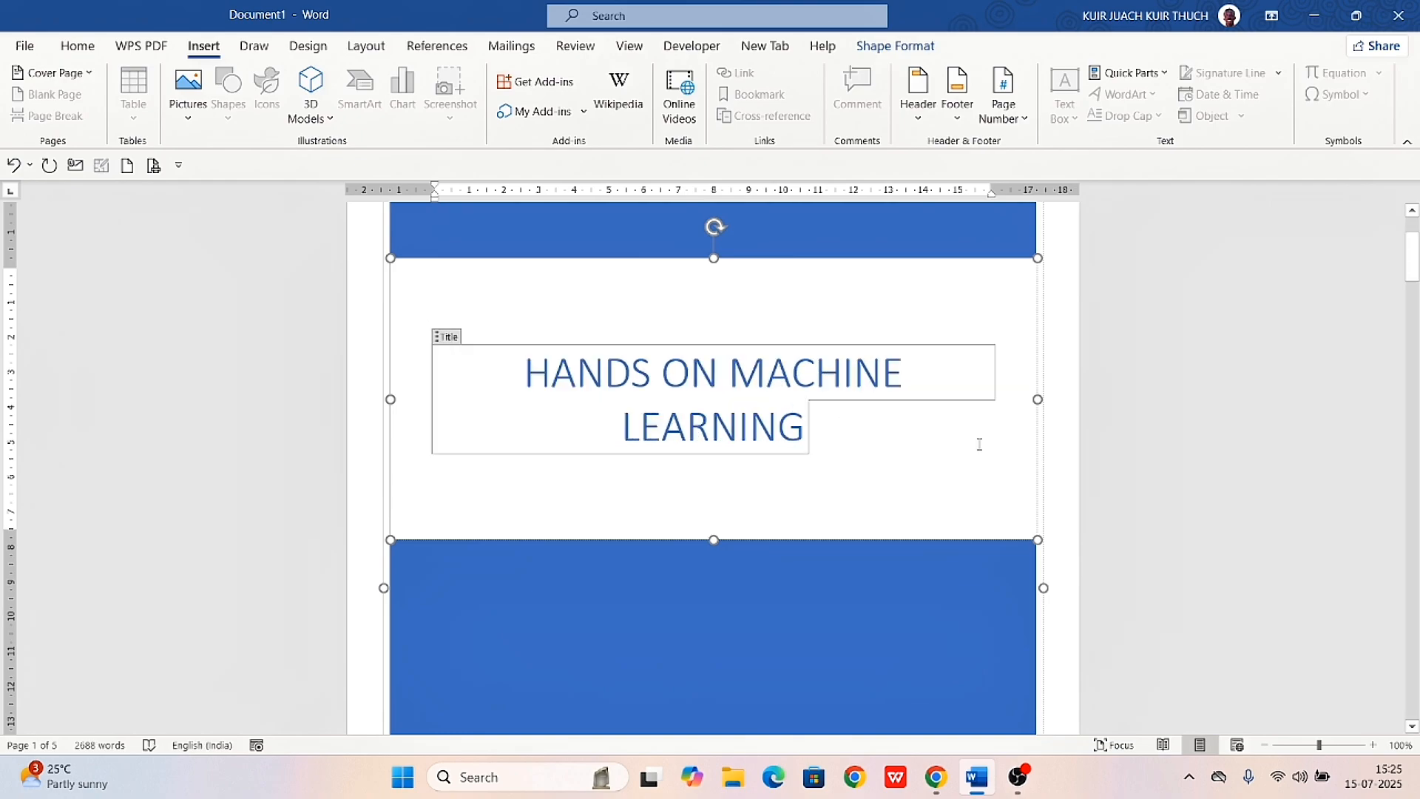
Look over the rest of the Banded cover page and remove it from the document
scroll(940, 481, "down", 8)
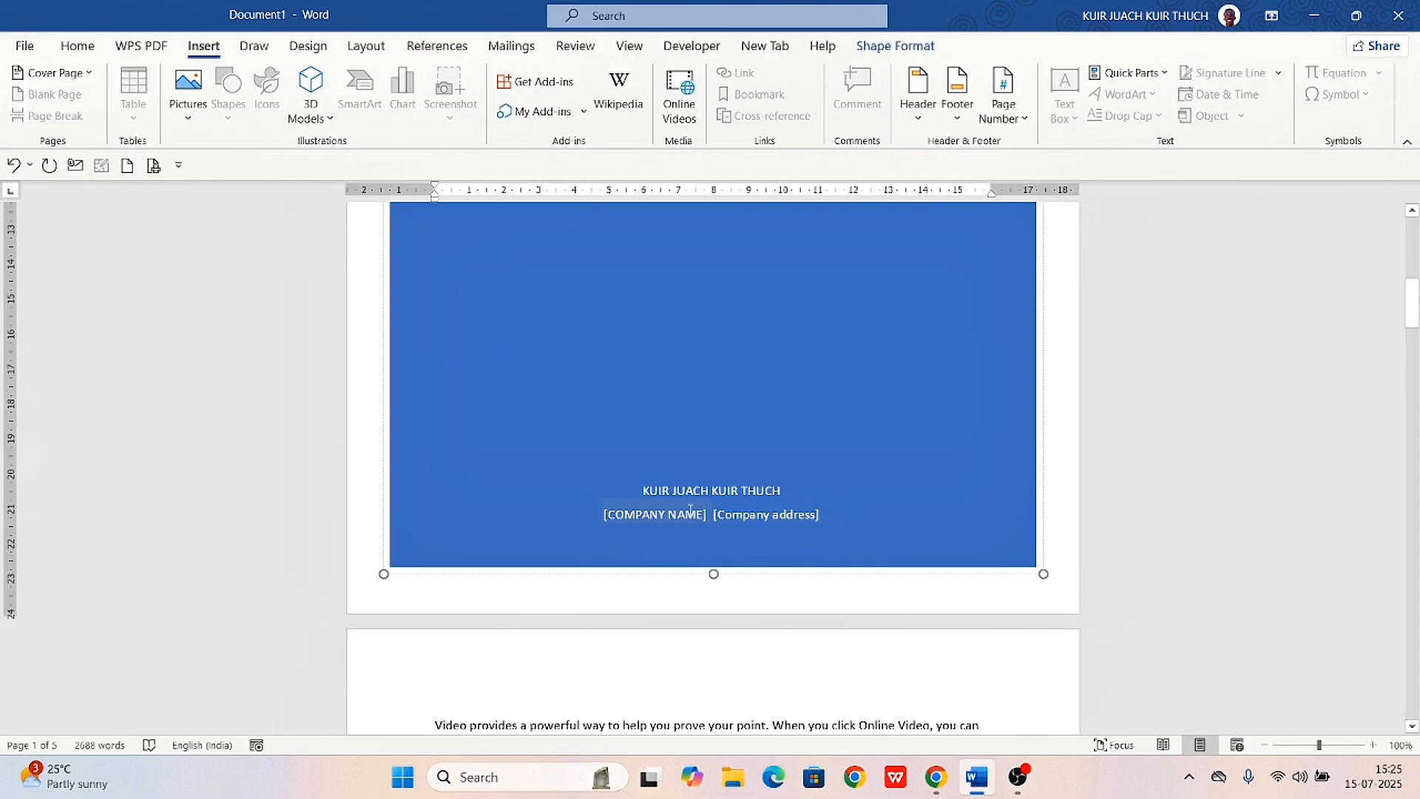
scroll(690, 510, "up", 8)
scroll(690, 511, "up", 3)
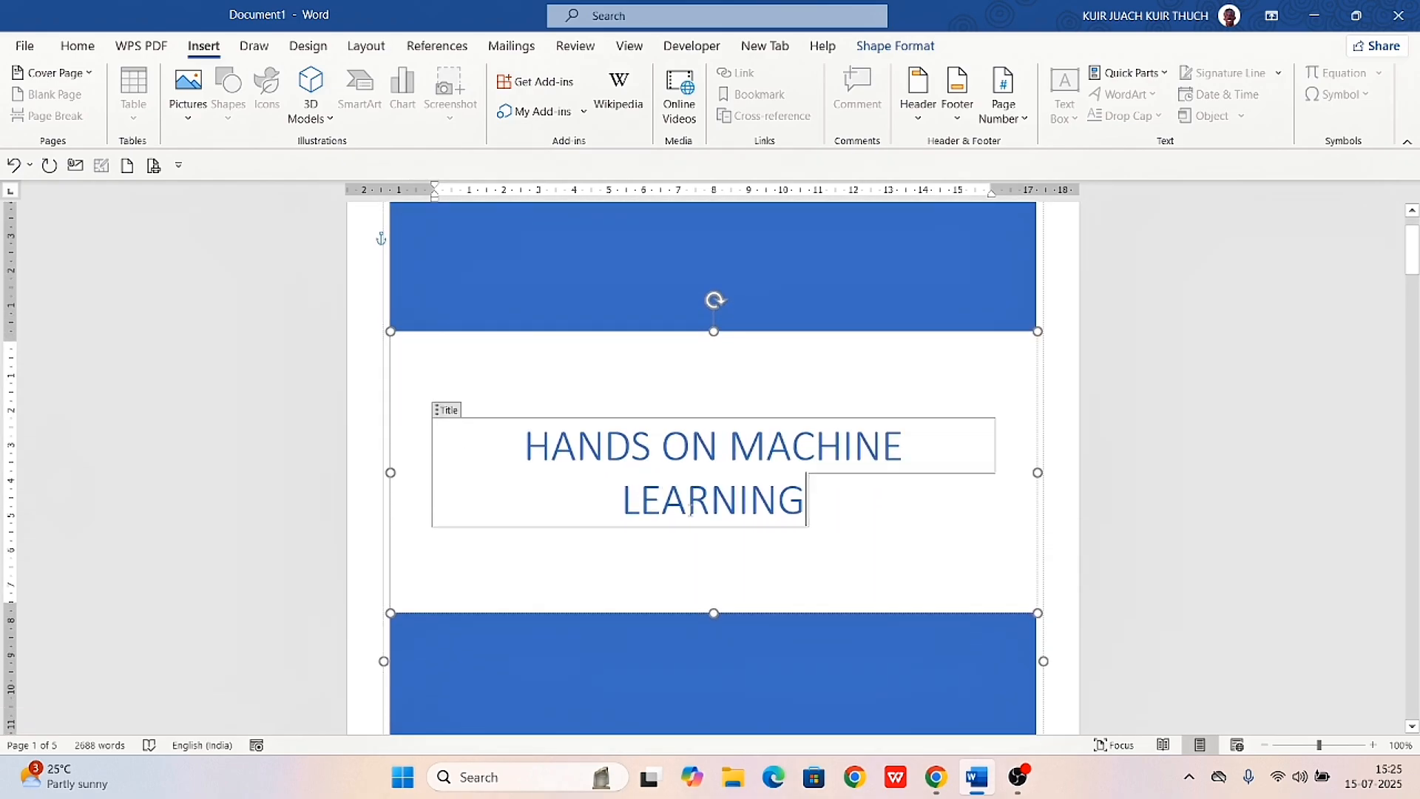
scroll(690, 511, "down", 3)
scroll(690, 510, "up", 2)
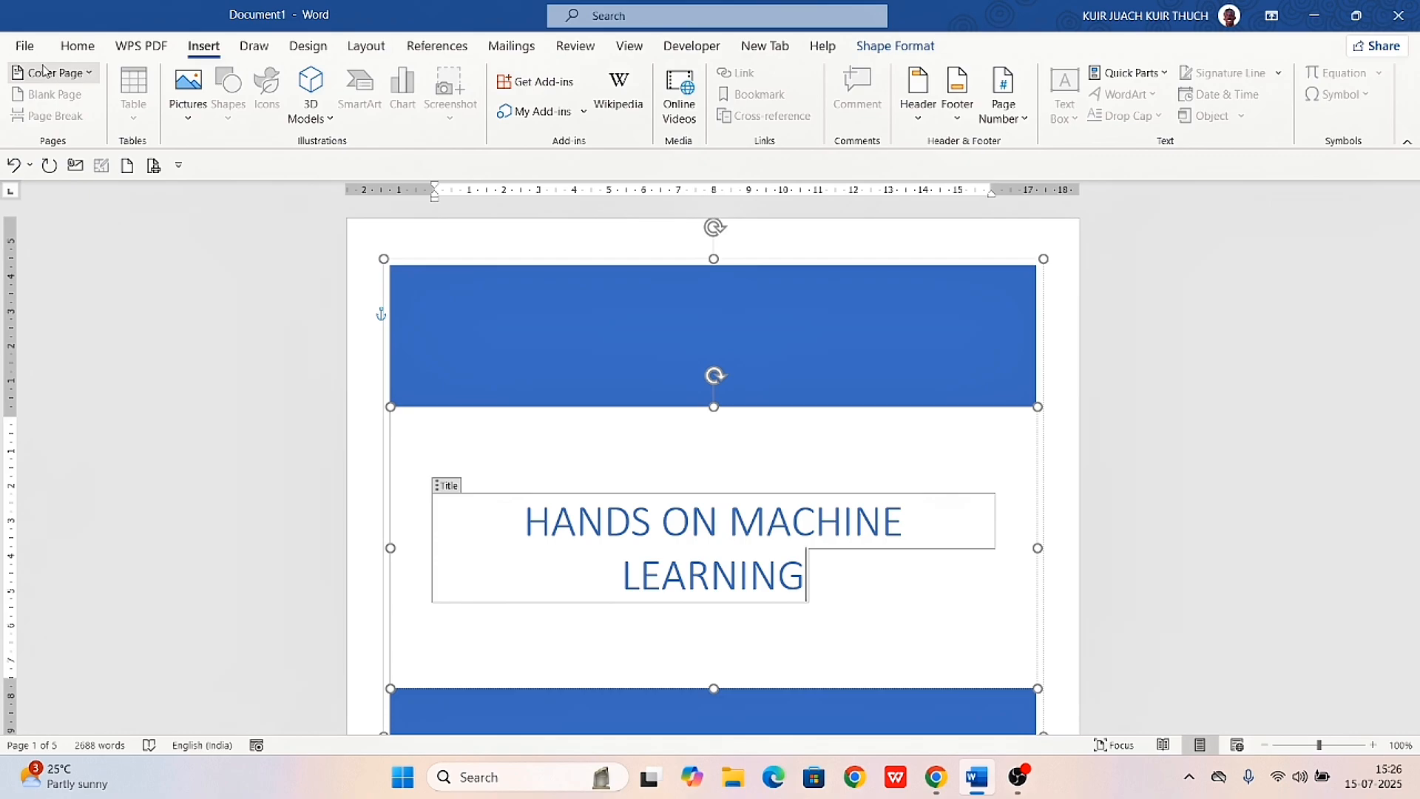
left_click(46, 72)
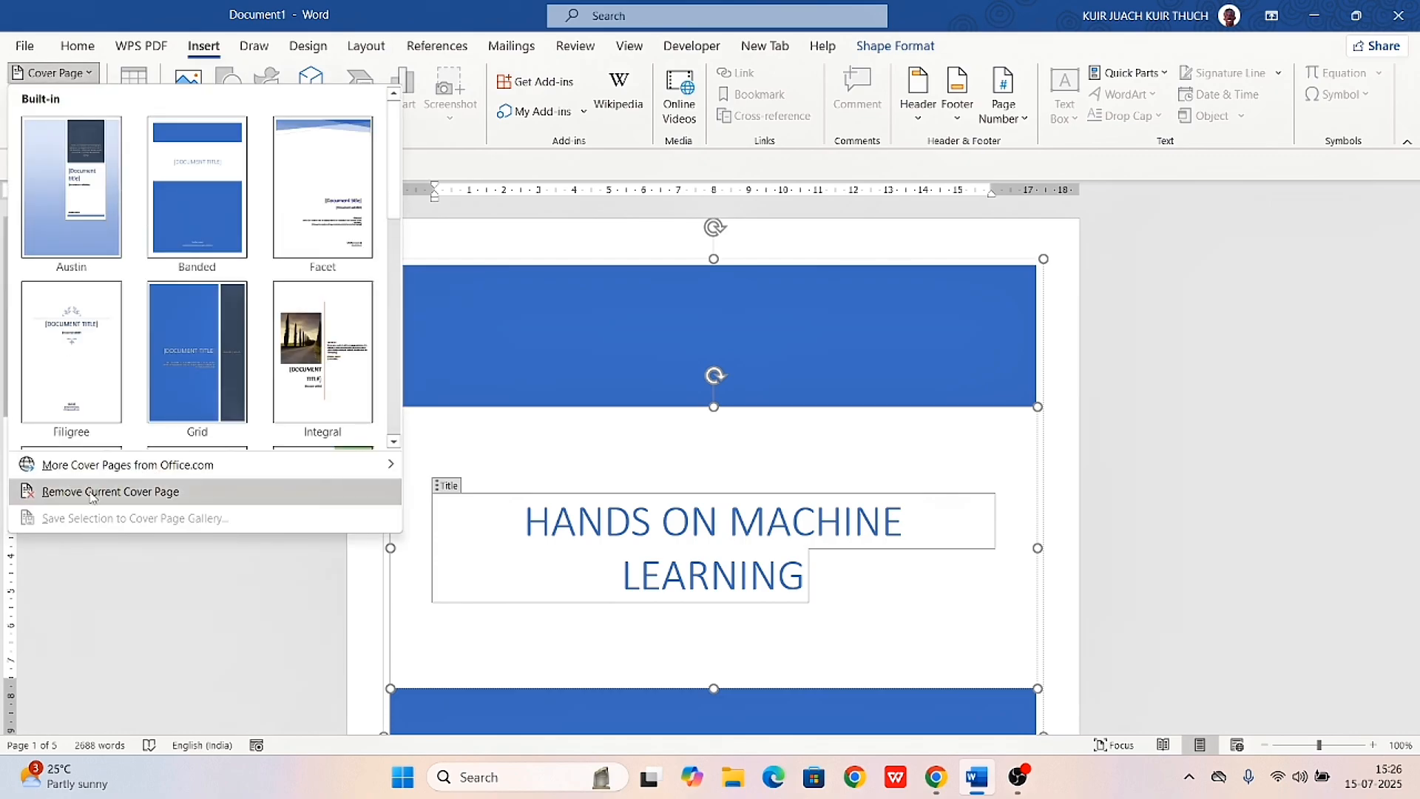
left_click(92, 491)
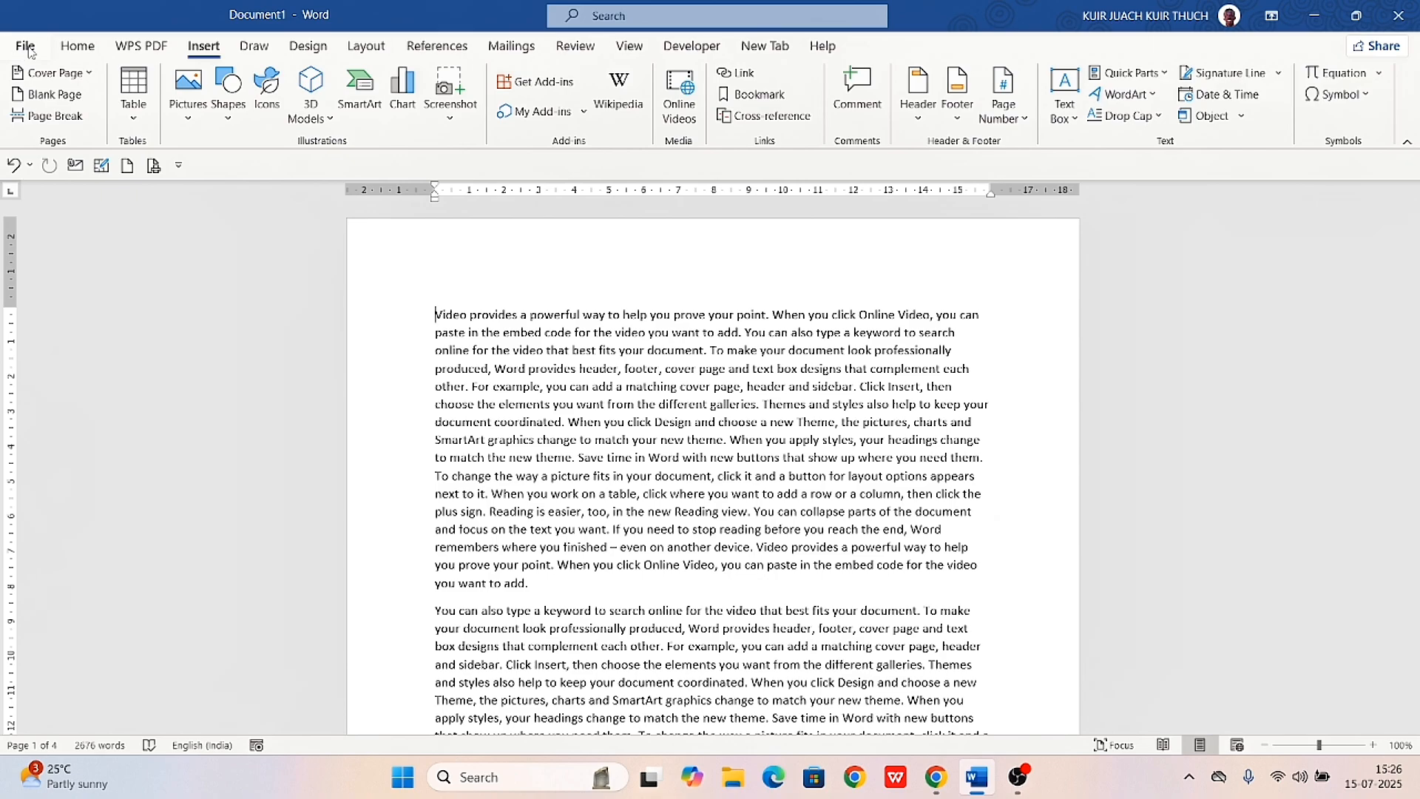
Insert the Insight 1 cover page from the additional Office.com designs
left_click(34, 73)
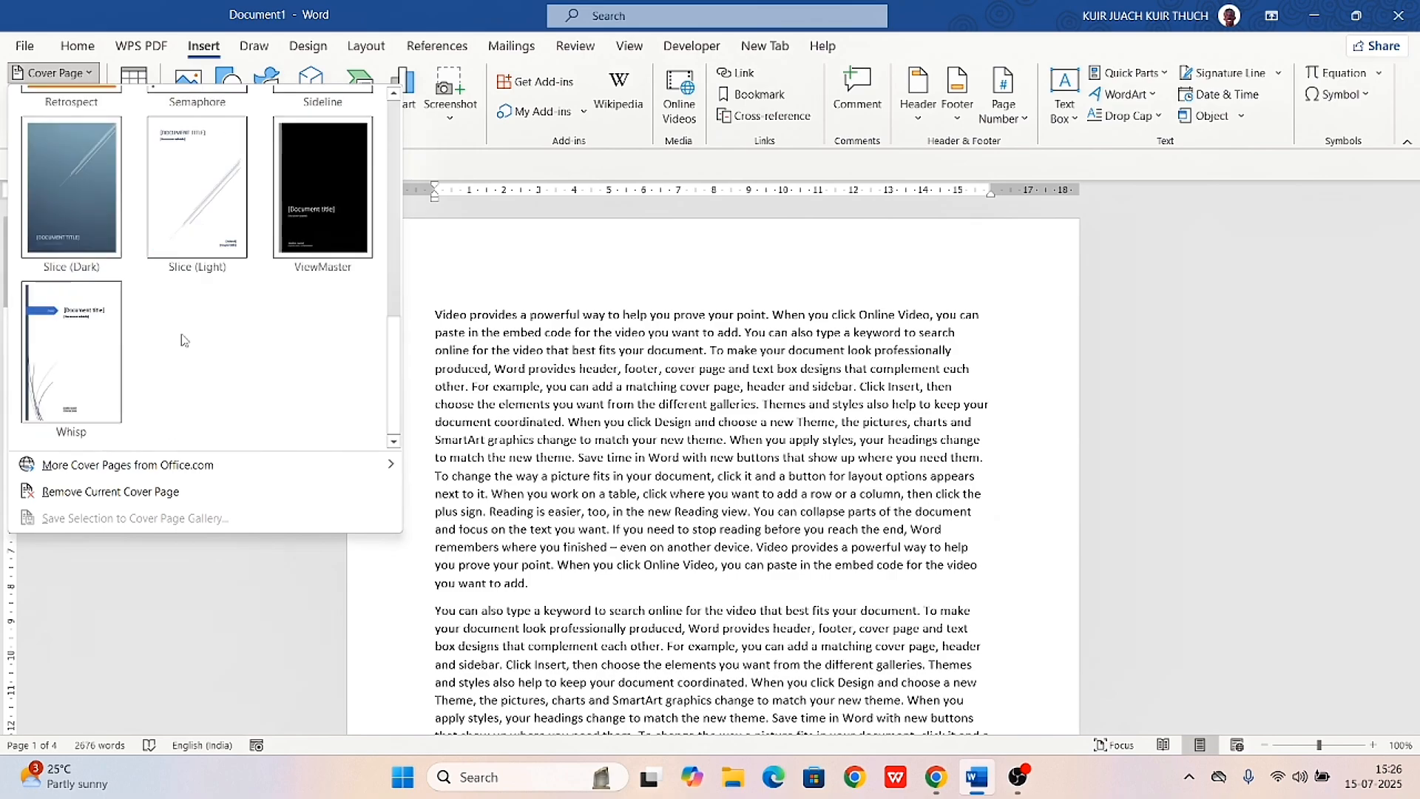
mouse_move(150, 473)
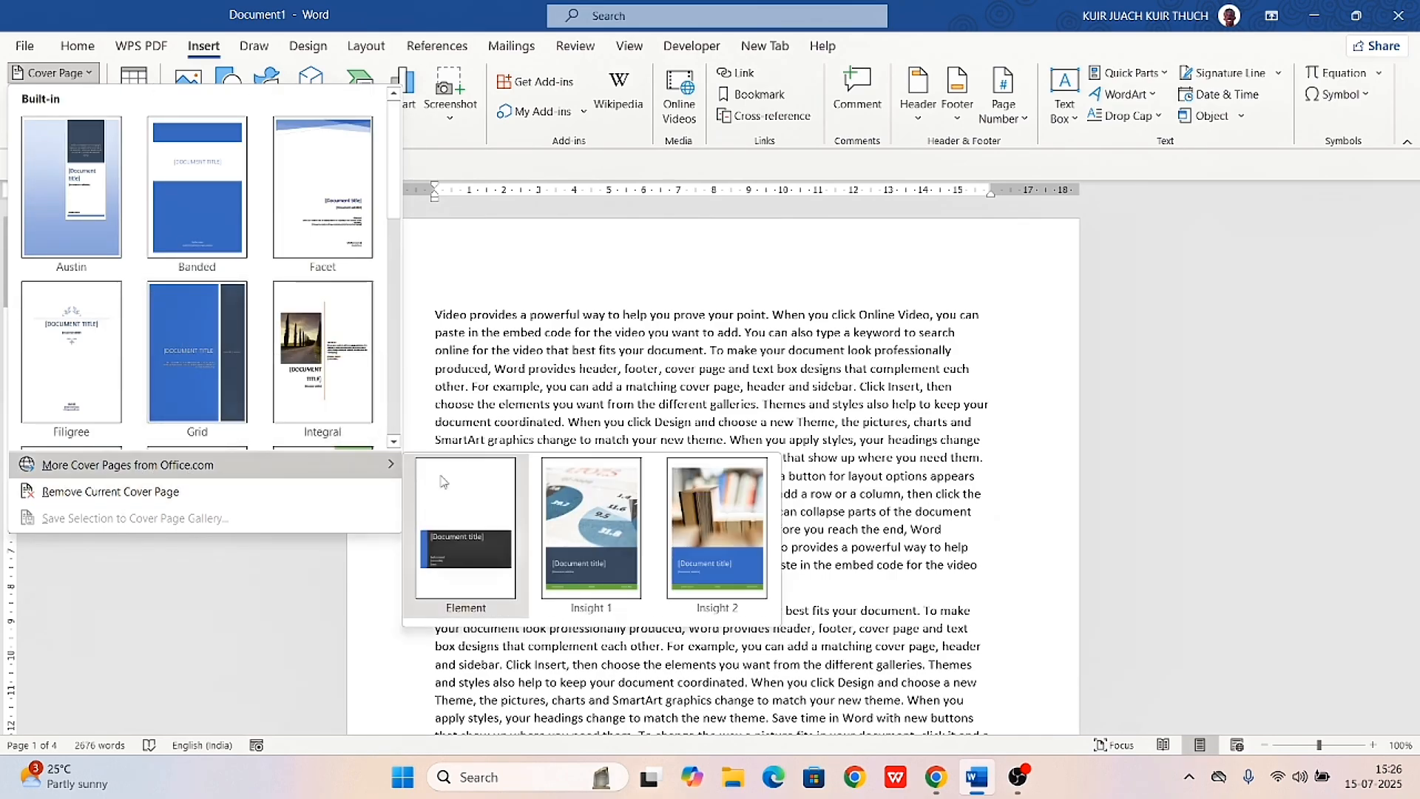
left_click(560, 528)
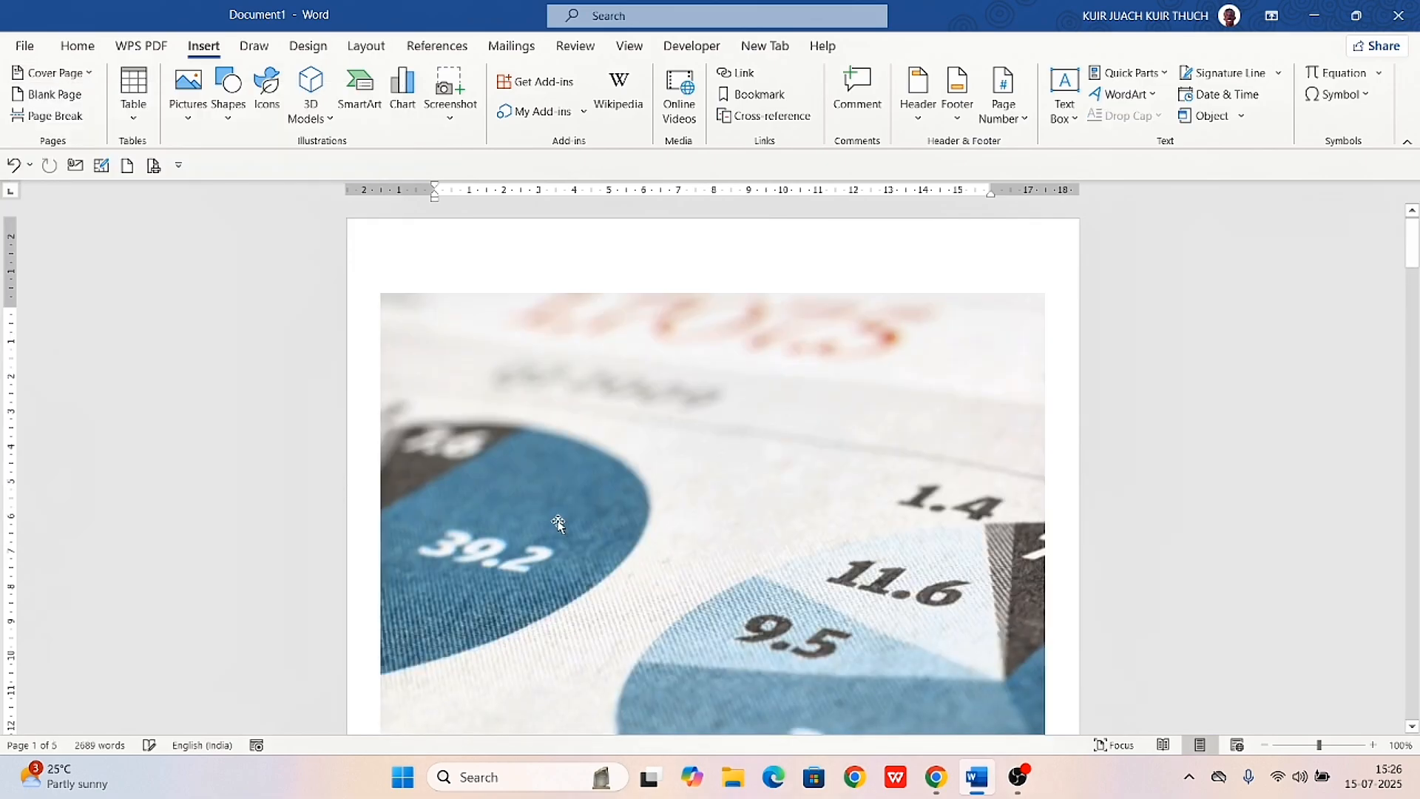
scroll(732, 484, "down", 10)
scroll(734, 484, "up", 12)
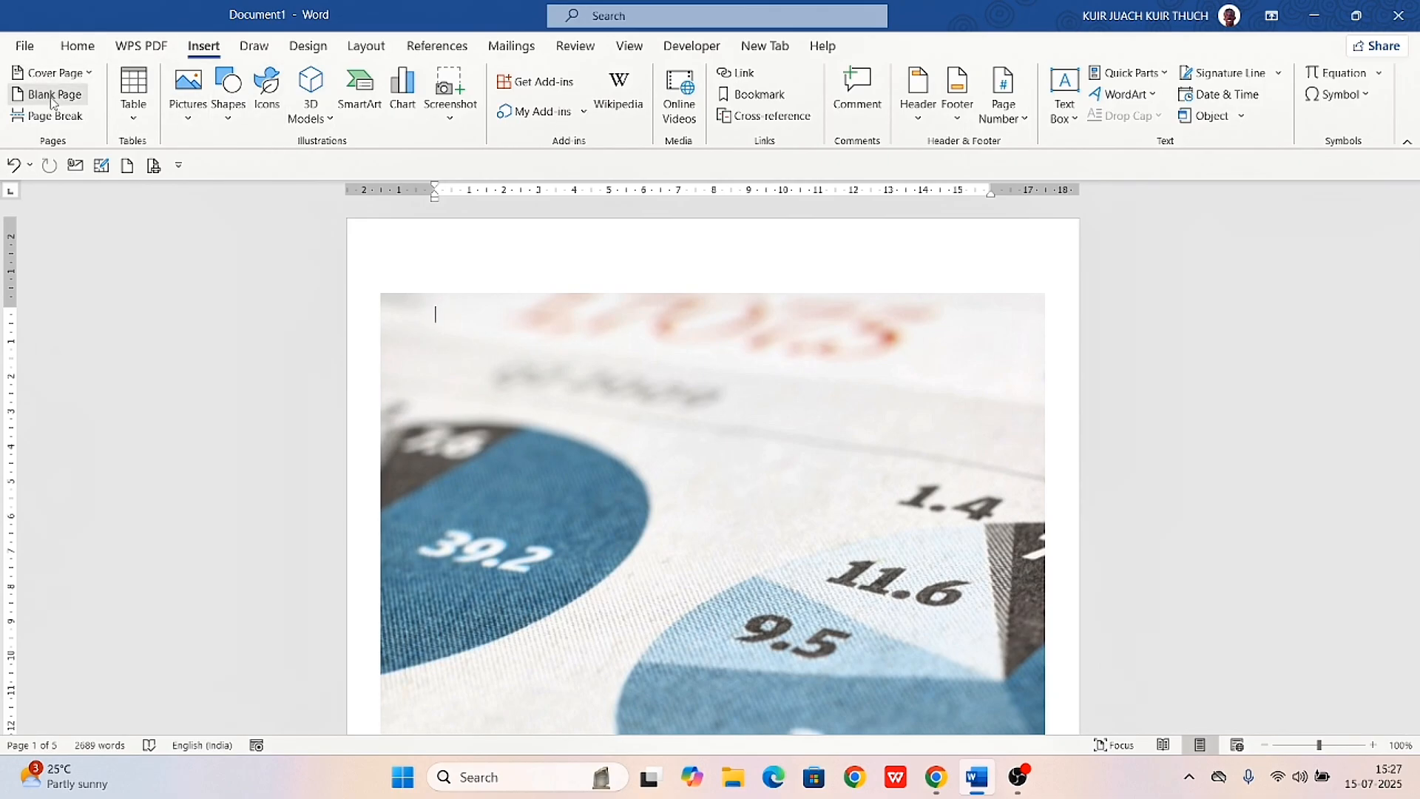
Insert a blank page after the paragraph ending "choose the elements you want from the different galleries."
scroll(745, 460, "down", 10)
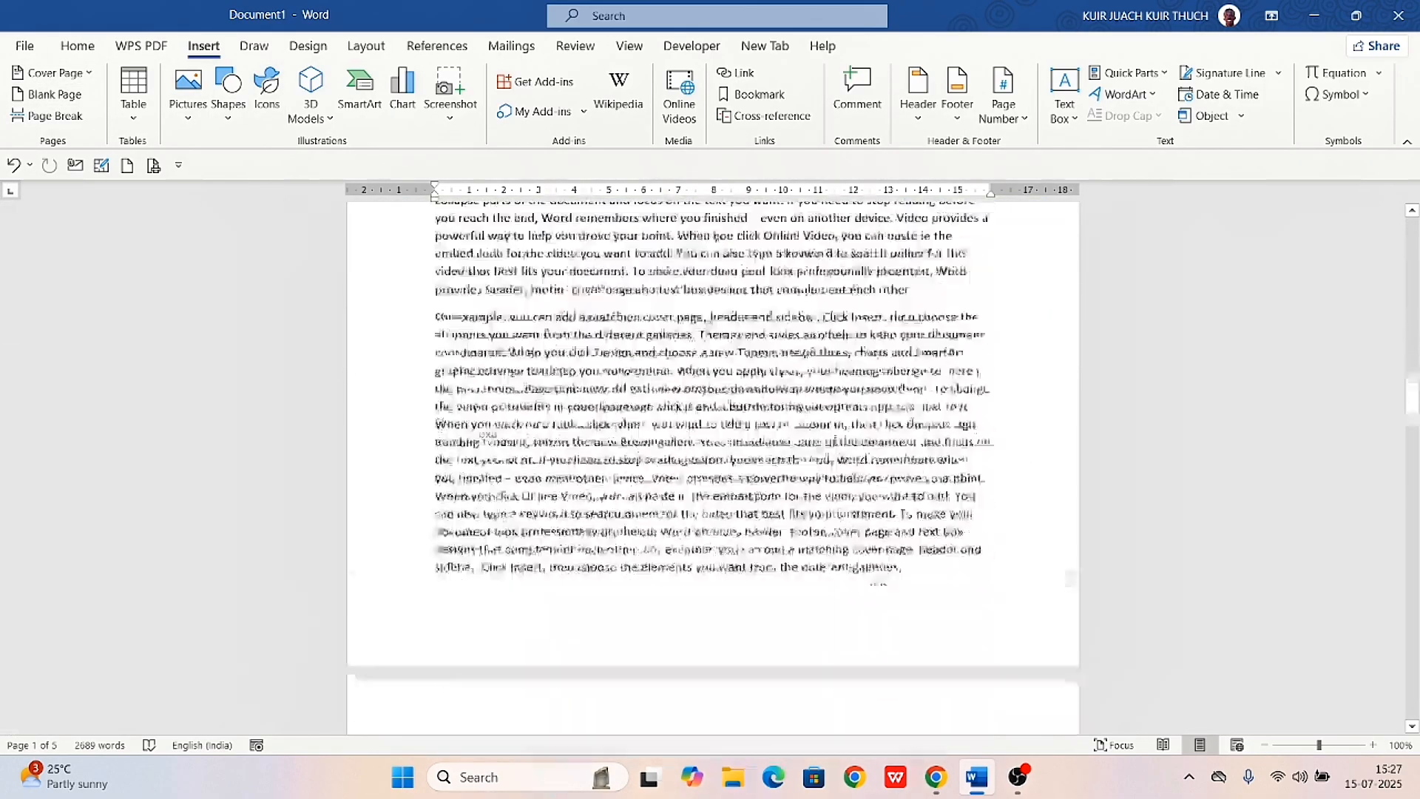
scroll(745, 461, "down", 5)
scroll(745, 460, "up", 6)
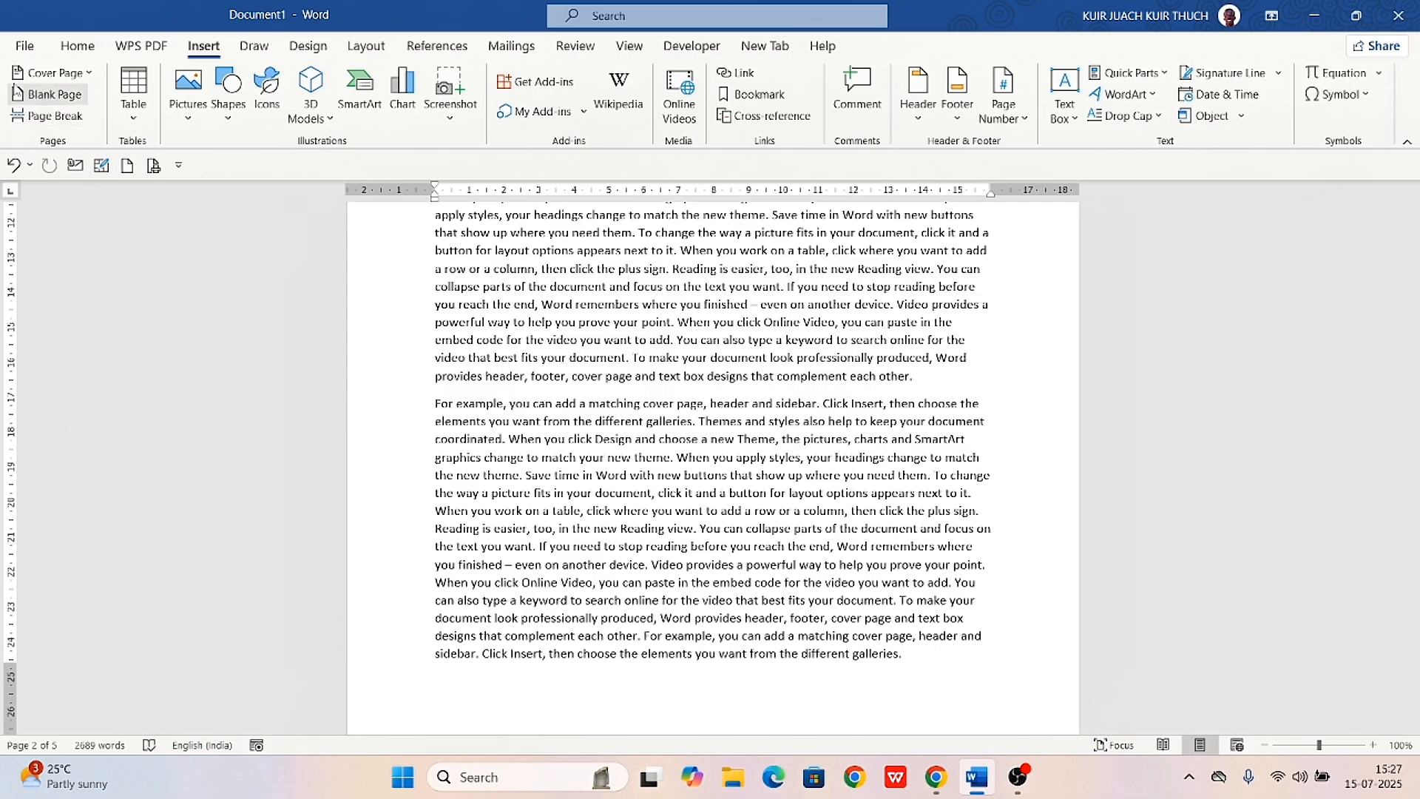
left_click(20, 95)
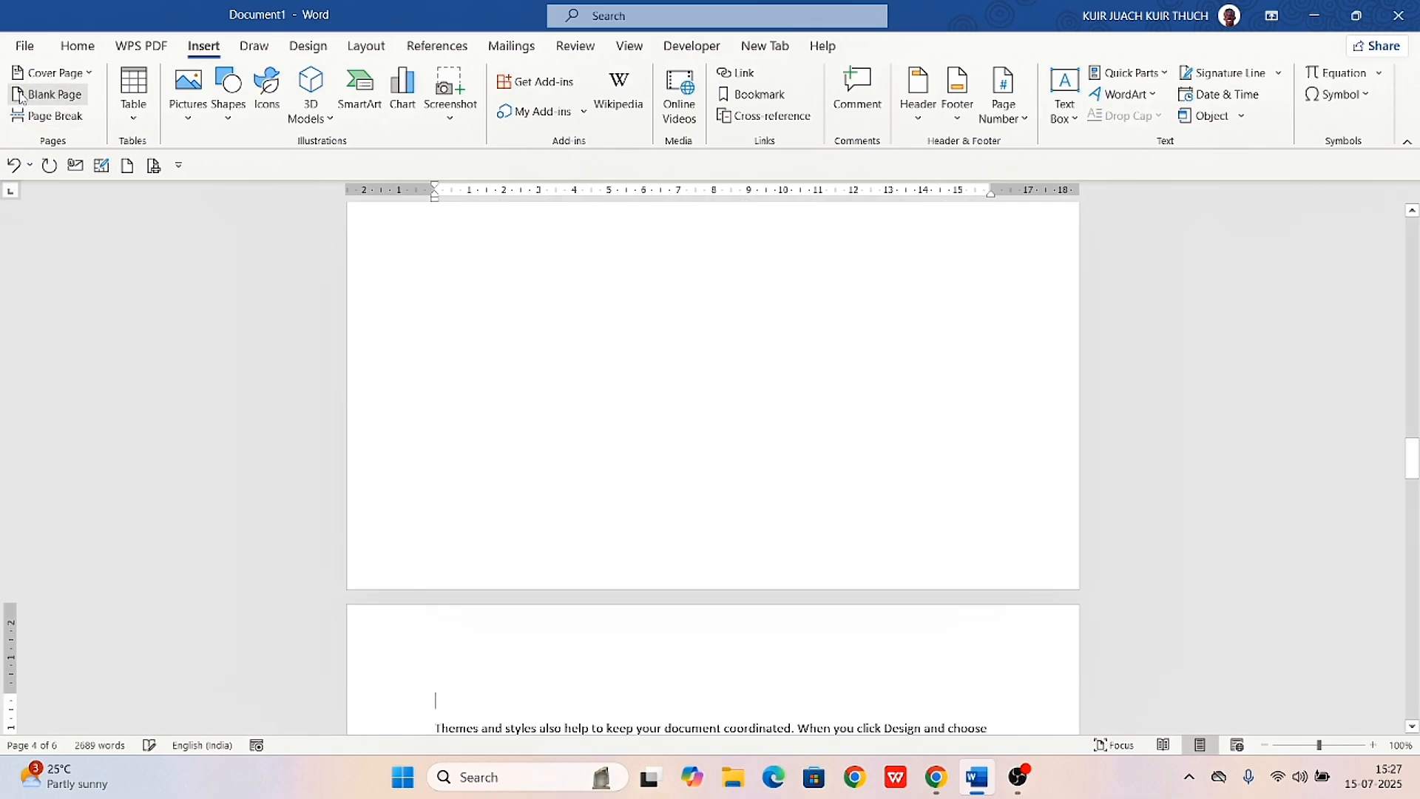
Examine the inserted blank page and the text on the pages before and after it
scroll(729, 451, "up", 15)
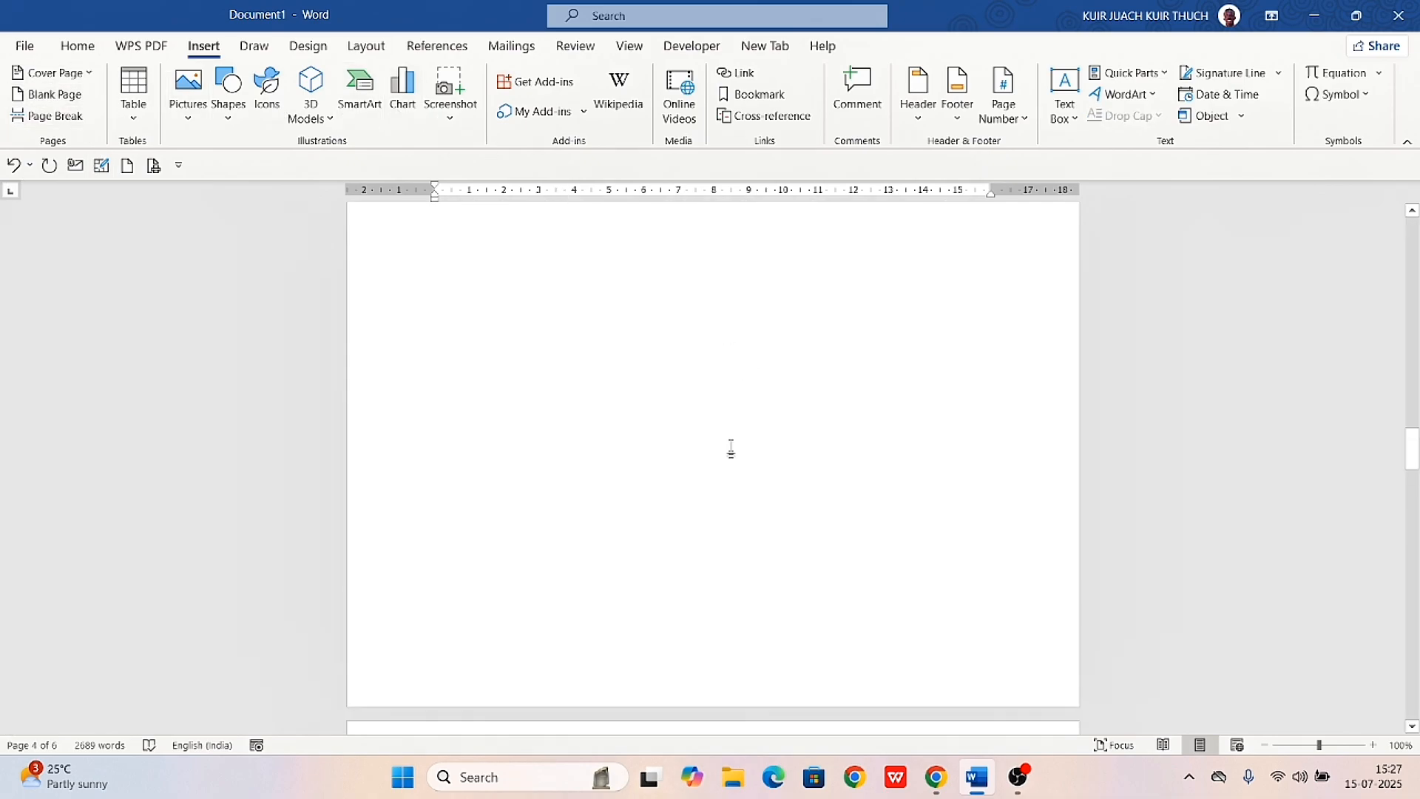
scroll(732, 446, "up", 4)
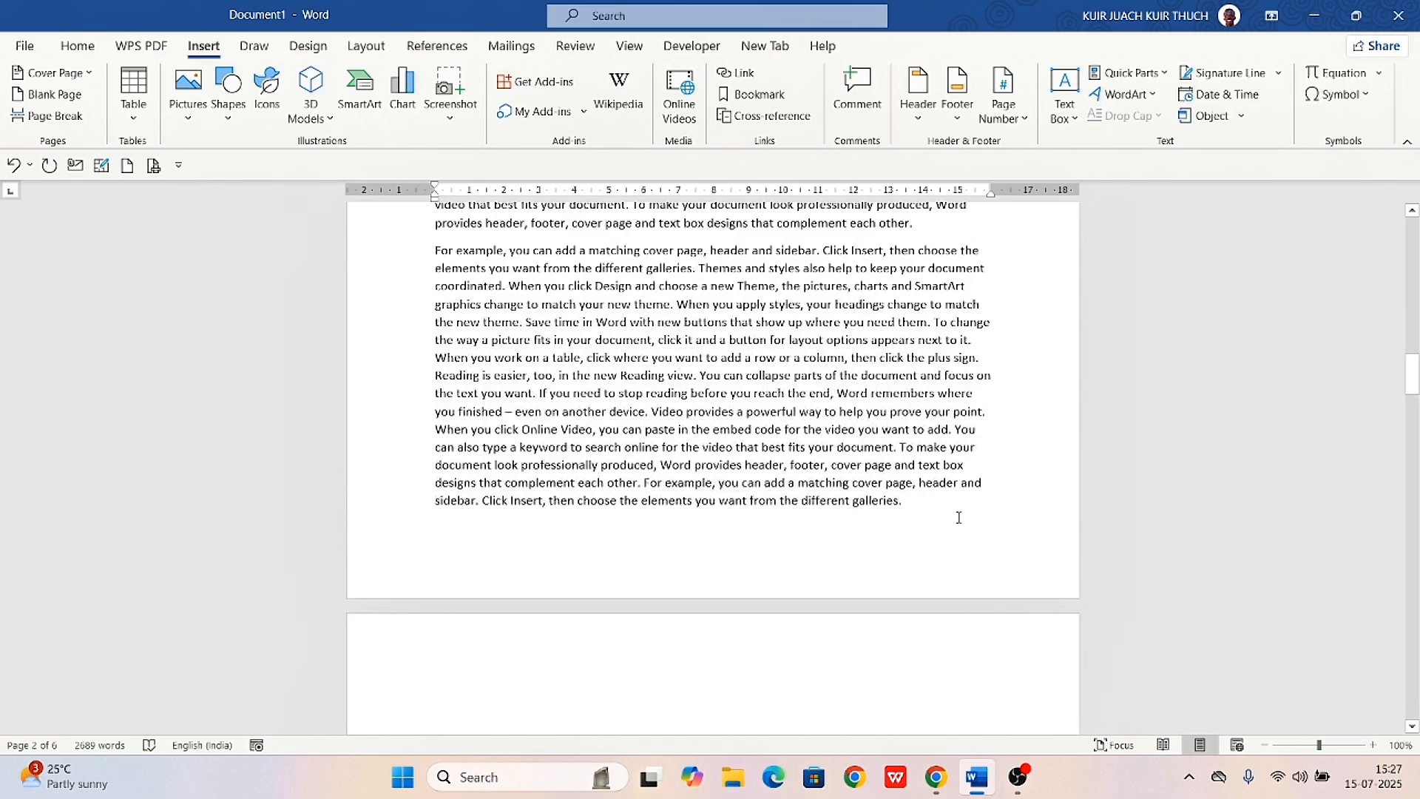
scroll(913, 508, "down", 6)
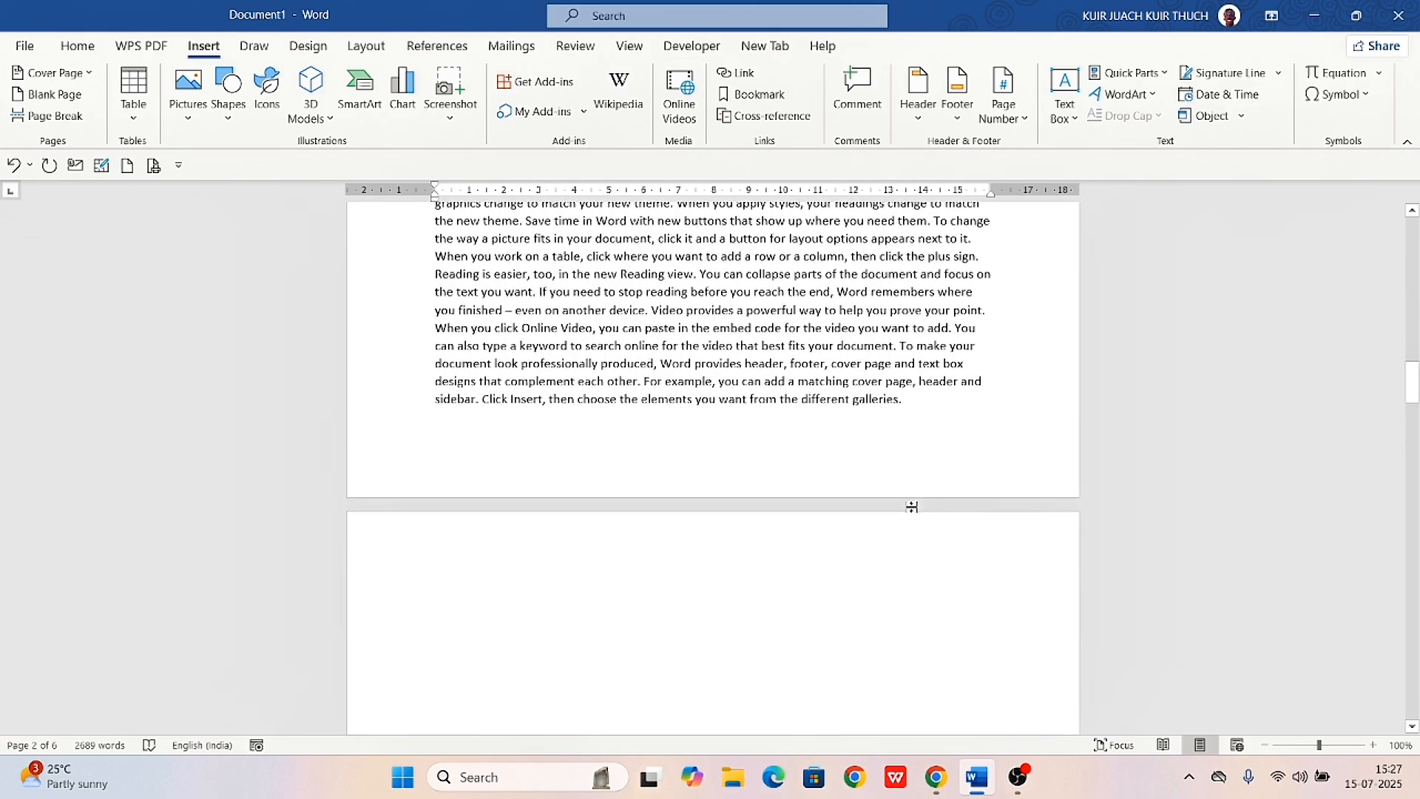
scroll(913, 508, "down", 20)
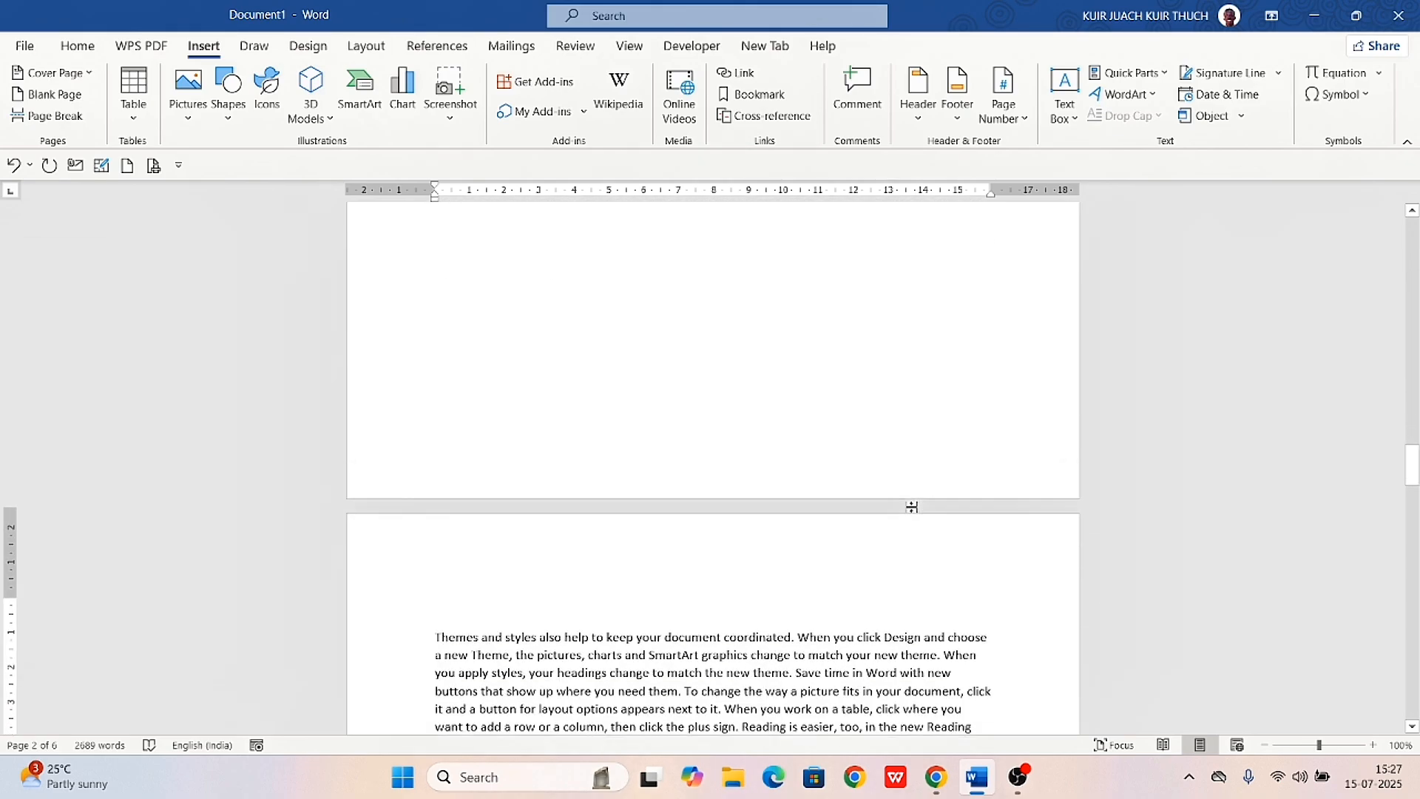
scroll(913, 508, "up", 10)
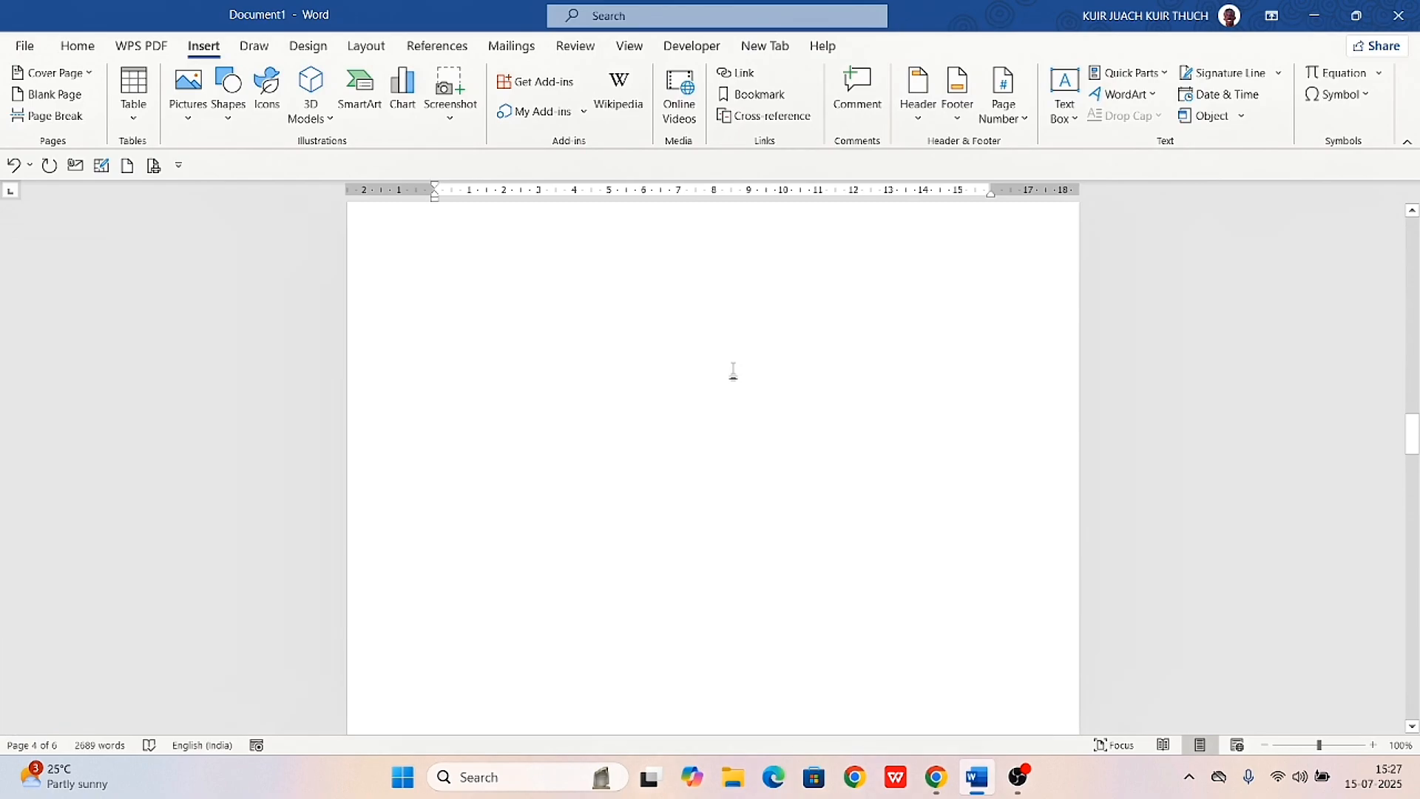
scroll(733, 370, "up", 10)
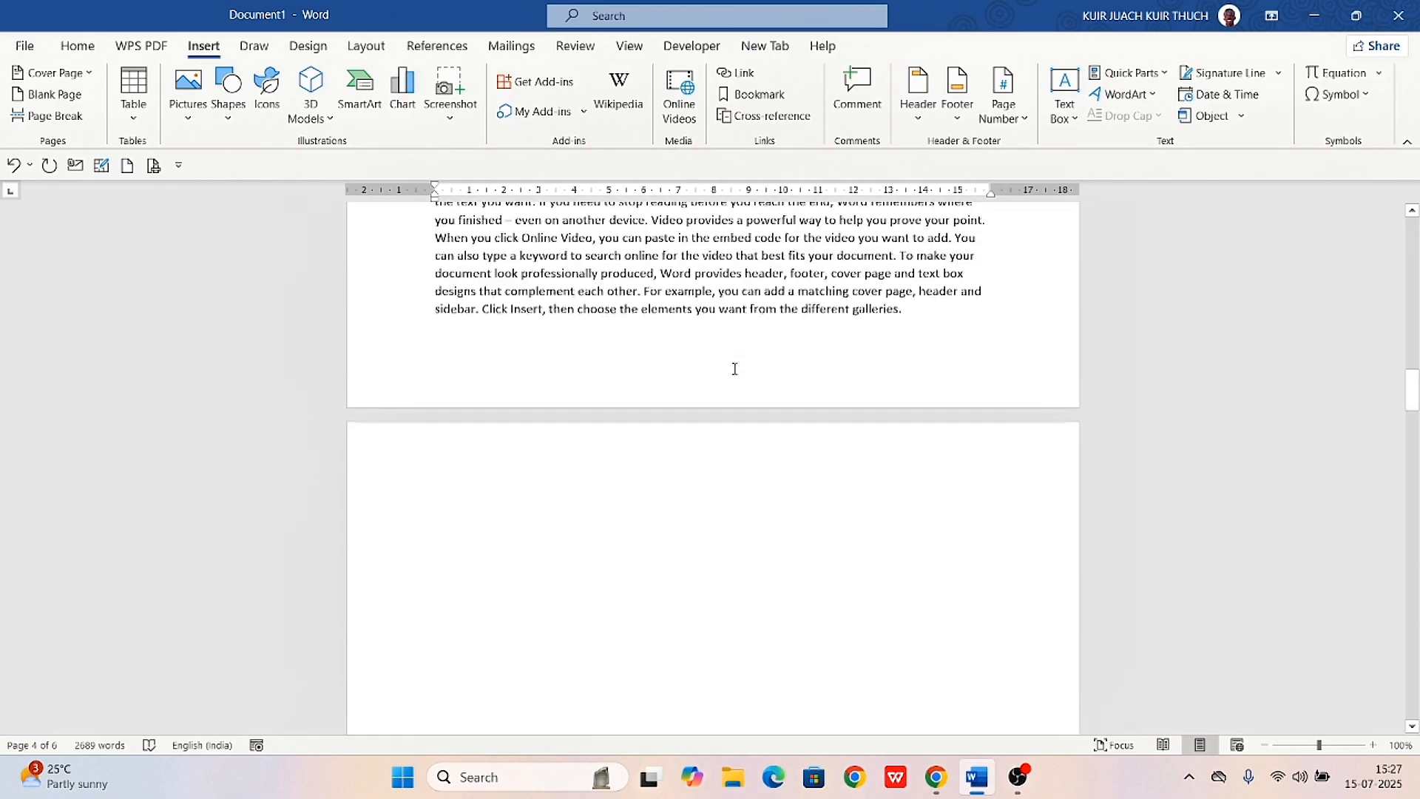
scroll(633, 542, "down", 5)
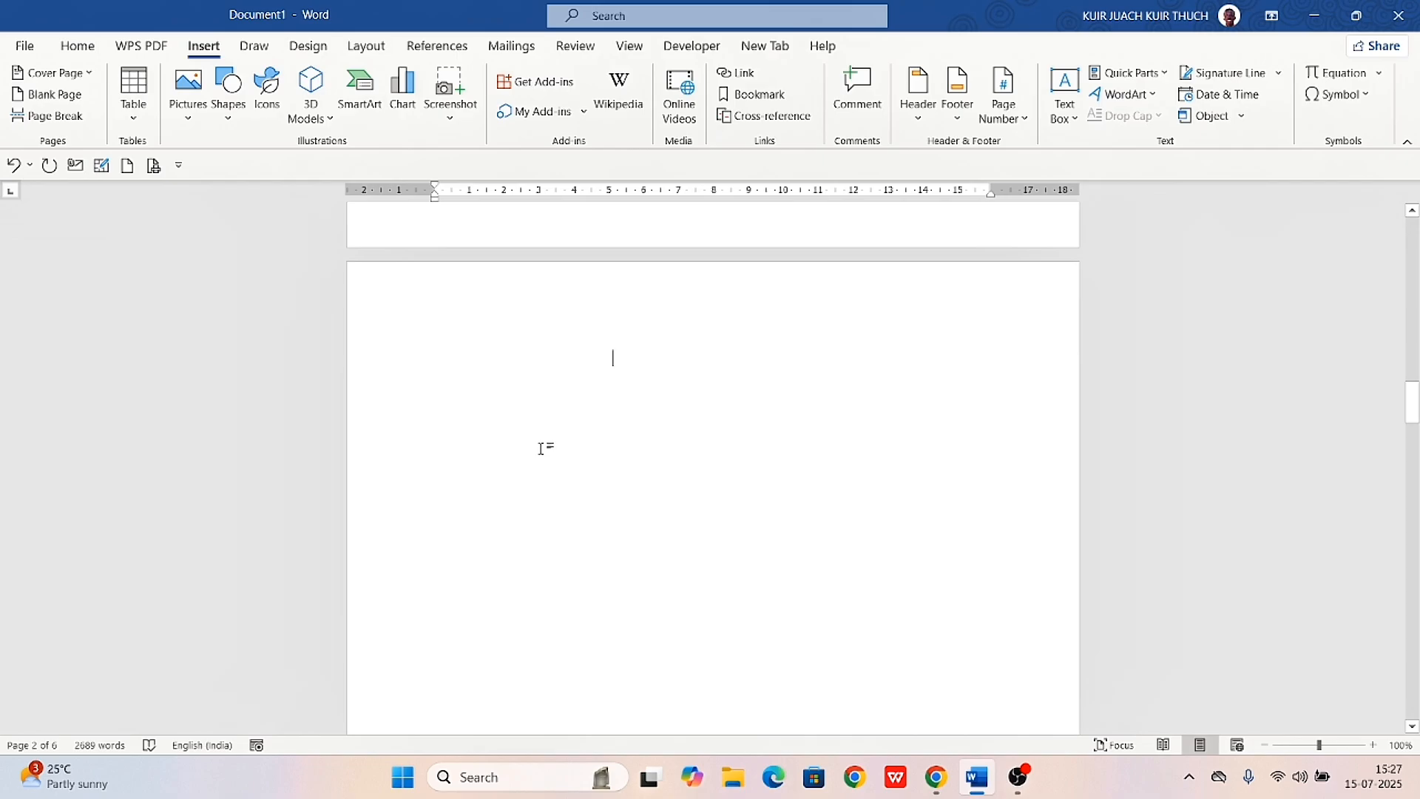
scroll(541, 448, "down", 1)
Try deleting the inserted blank page, undo the deletion, and place the cursor back on that page
key("BackSpace")
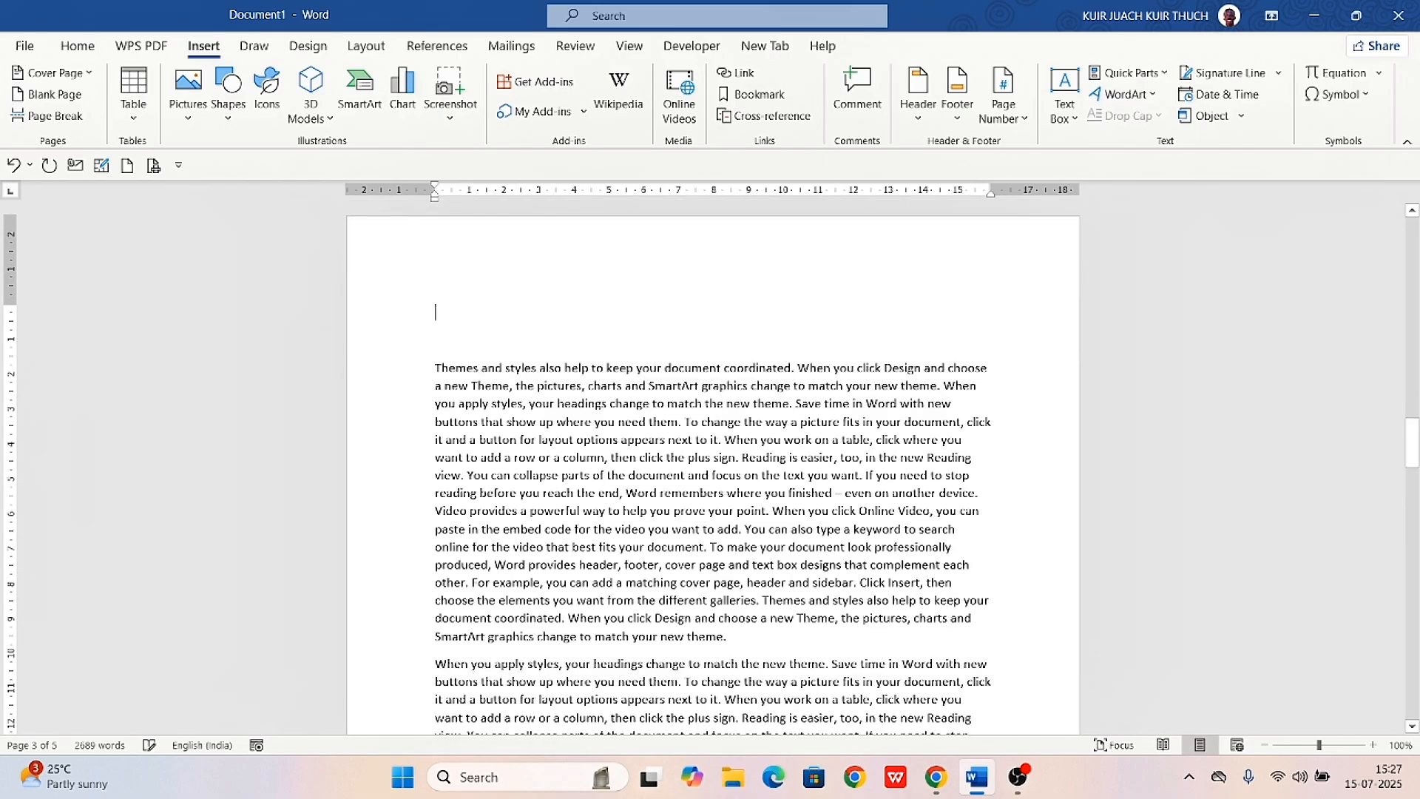
scroll(712, 474, "up", 5)
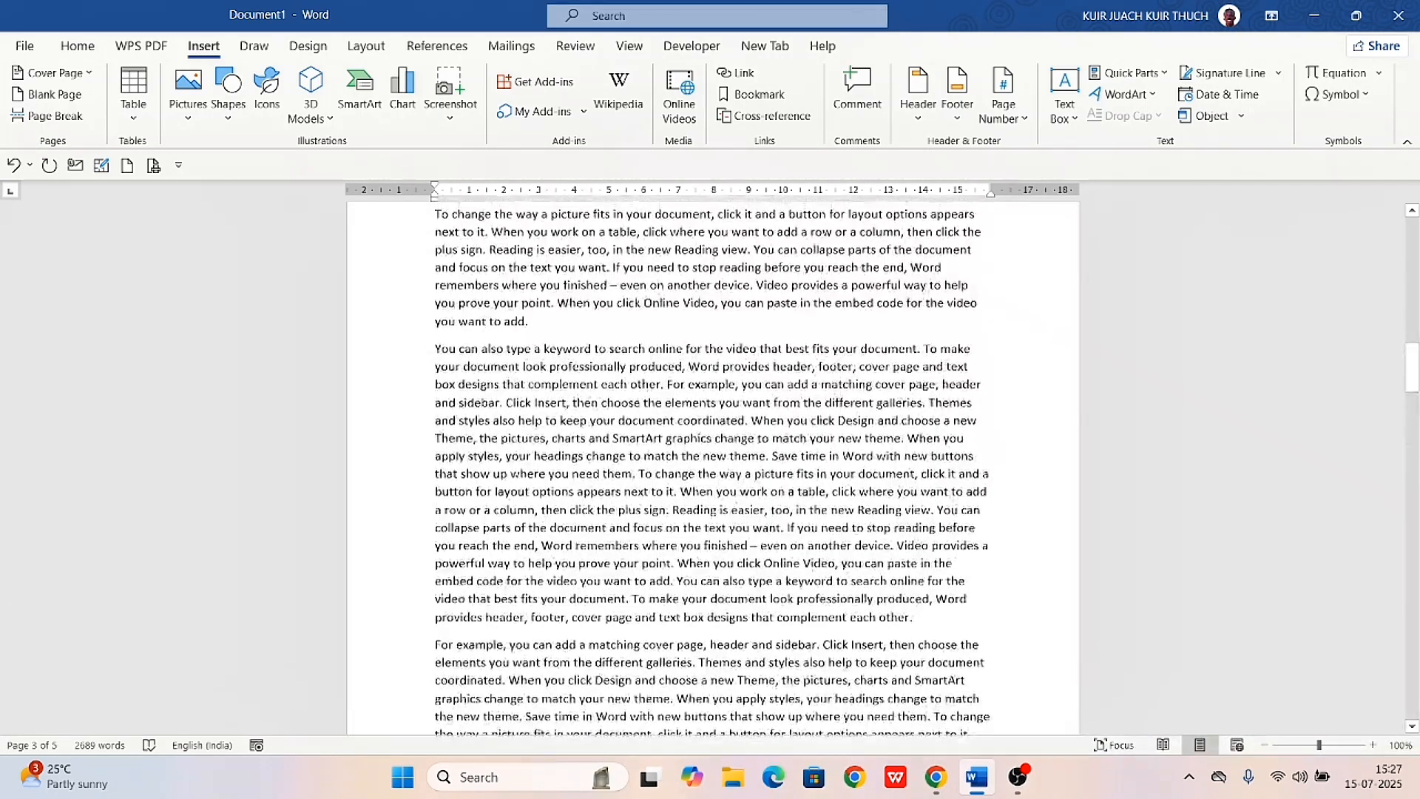
key("ctrl+z")
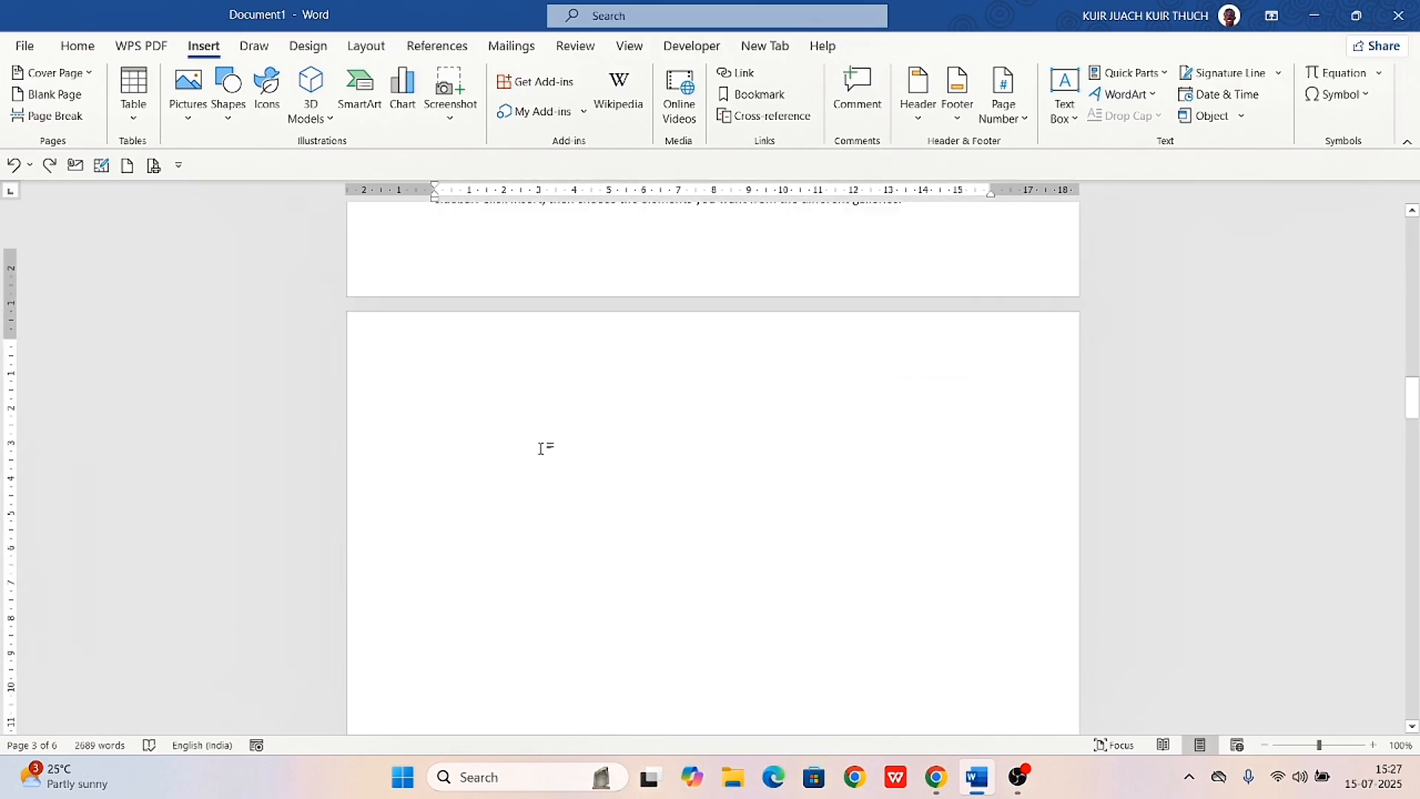
left_click(435, 279)
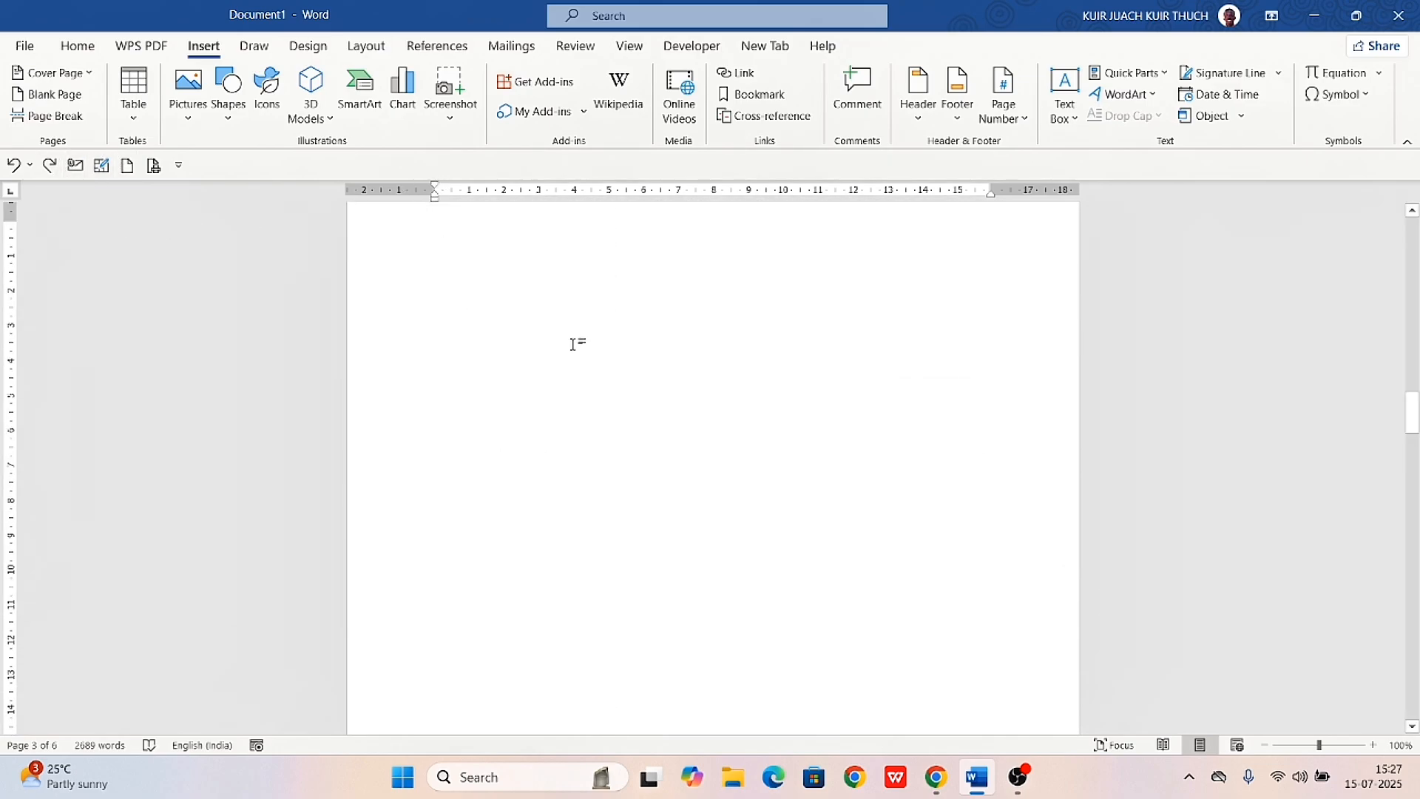
Try to push the paragraph starting "To change the way a picture fits" onto the next page by adding empty lines before it
scroll(574, 340, "down", 10)
scroll(574, 344, "down", 5)
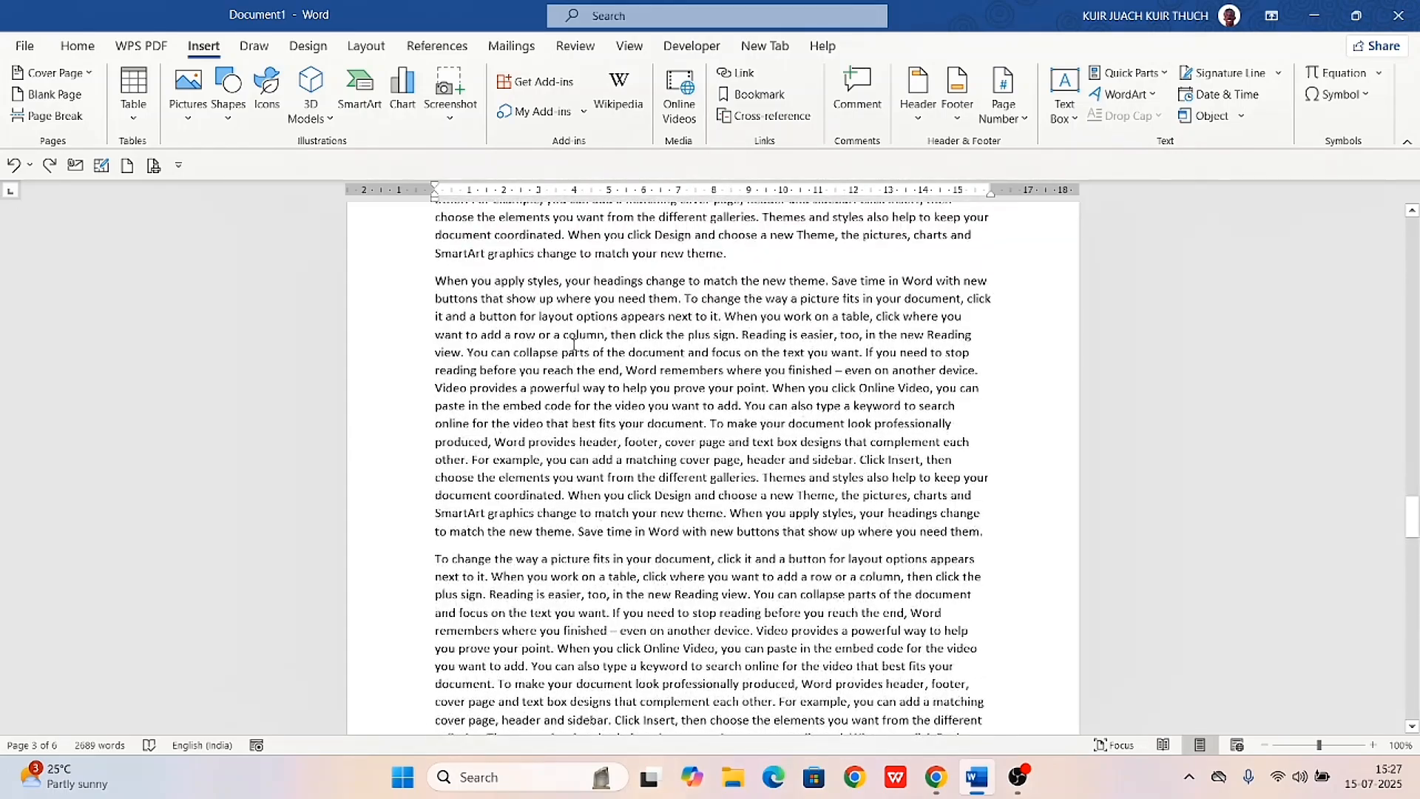
scroll(574, 344, "down", 2)
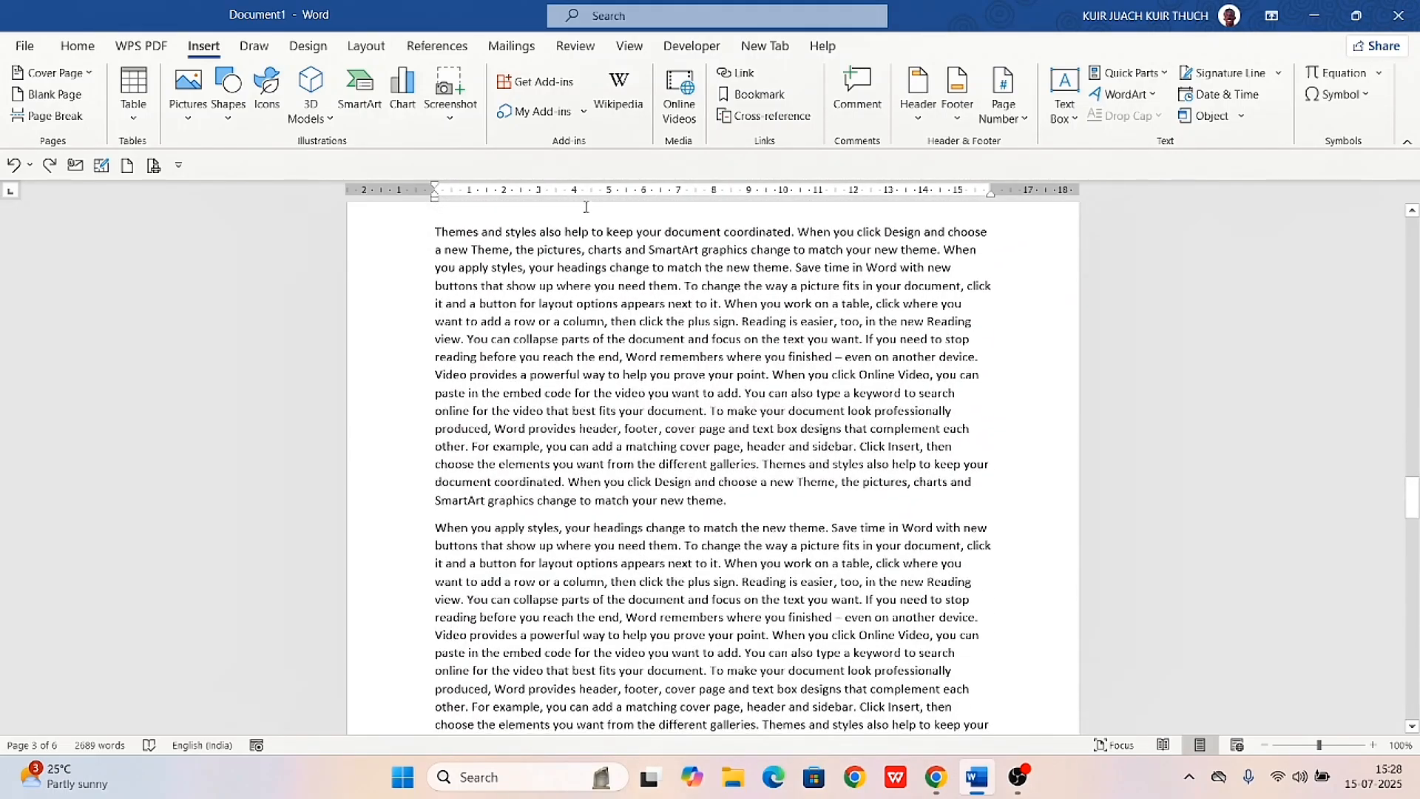
scroll(562, 303, "down", 7)
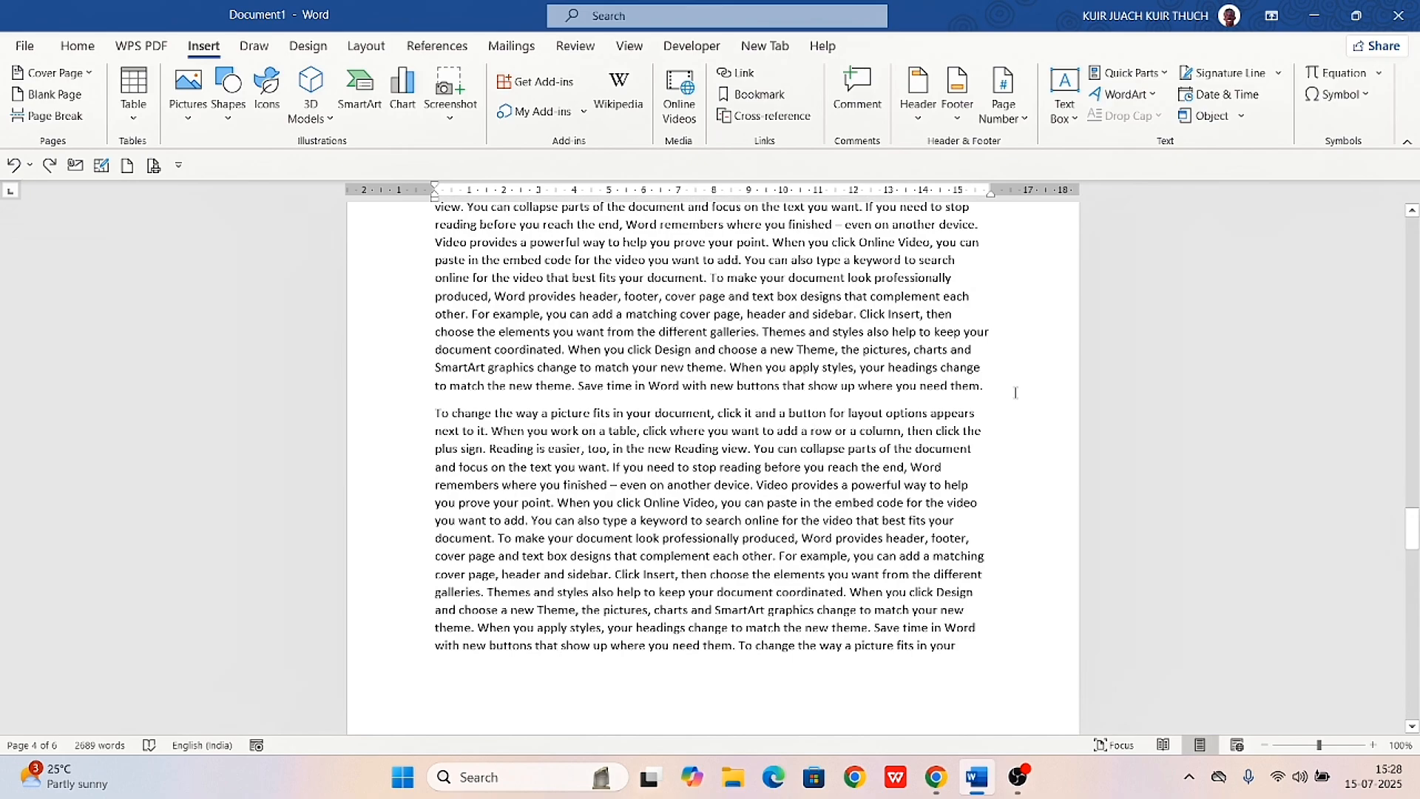
left_click(1007, 390)
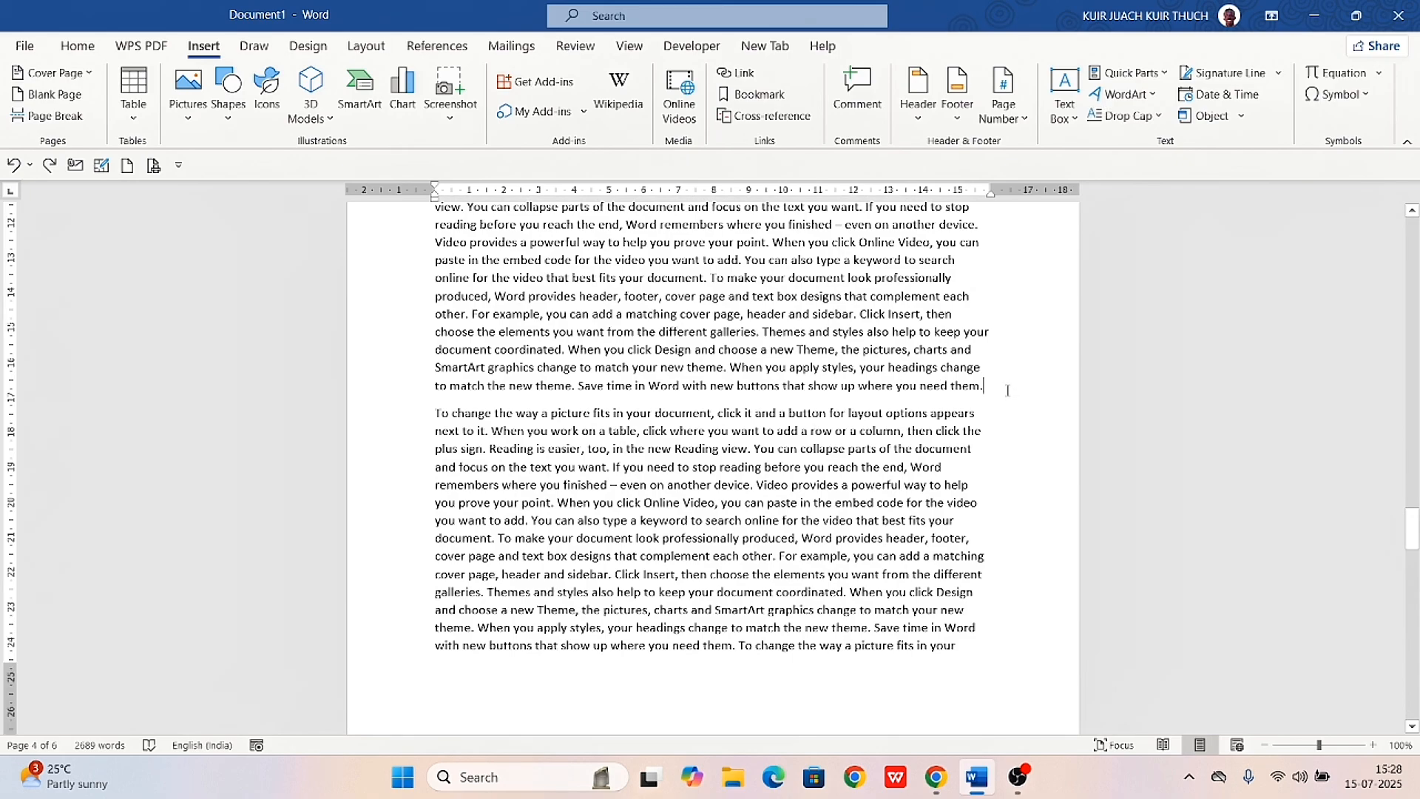
key("Return")
key("Return")
key("Return")
key("Return")
key("Return")
key("Return")
key("Return")
key("Return")
key("Return")
key("Return")
key("Return")
key("Return")
key("Return")
key("Return")
key("Return")
key("Return")
key("Return")
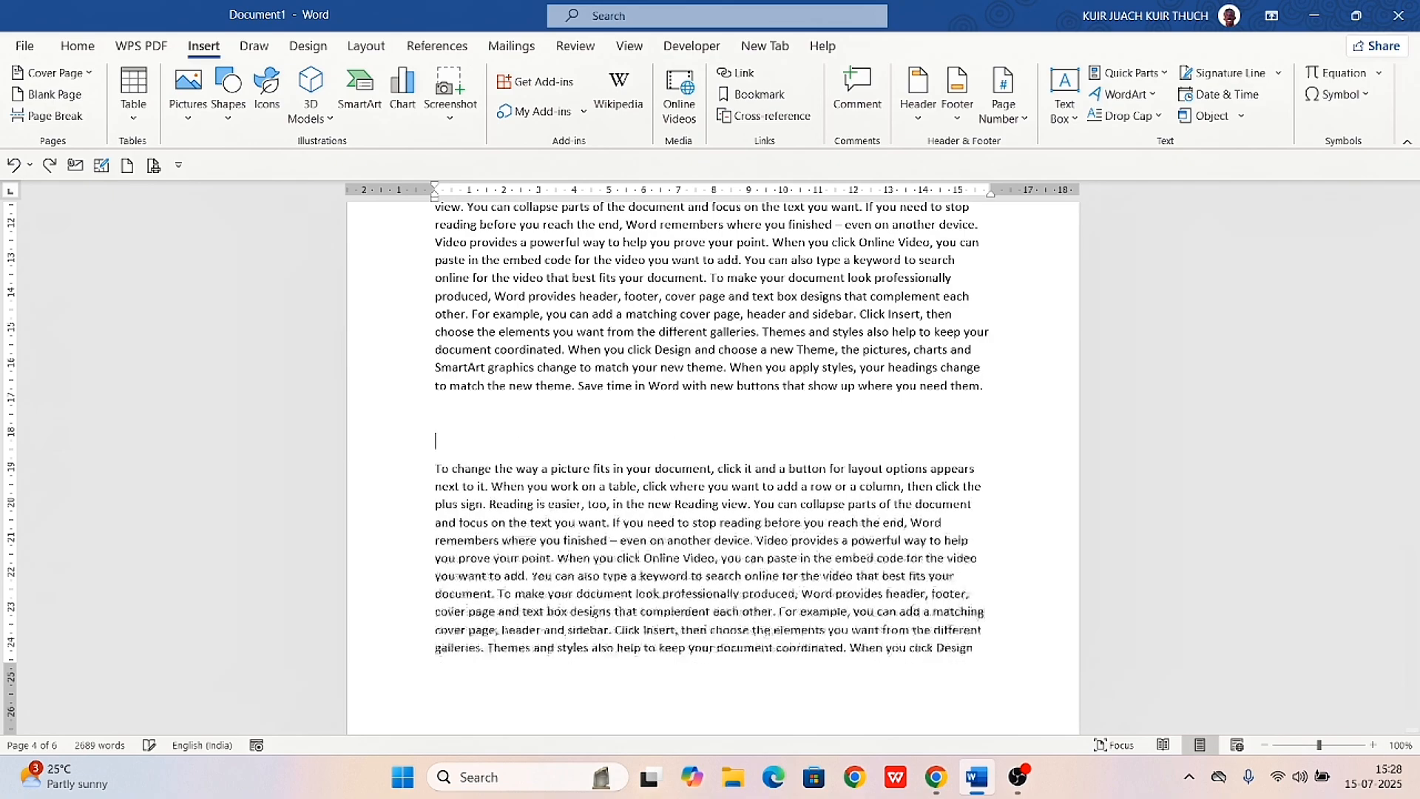
key("Return")
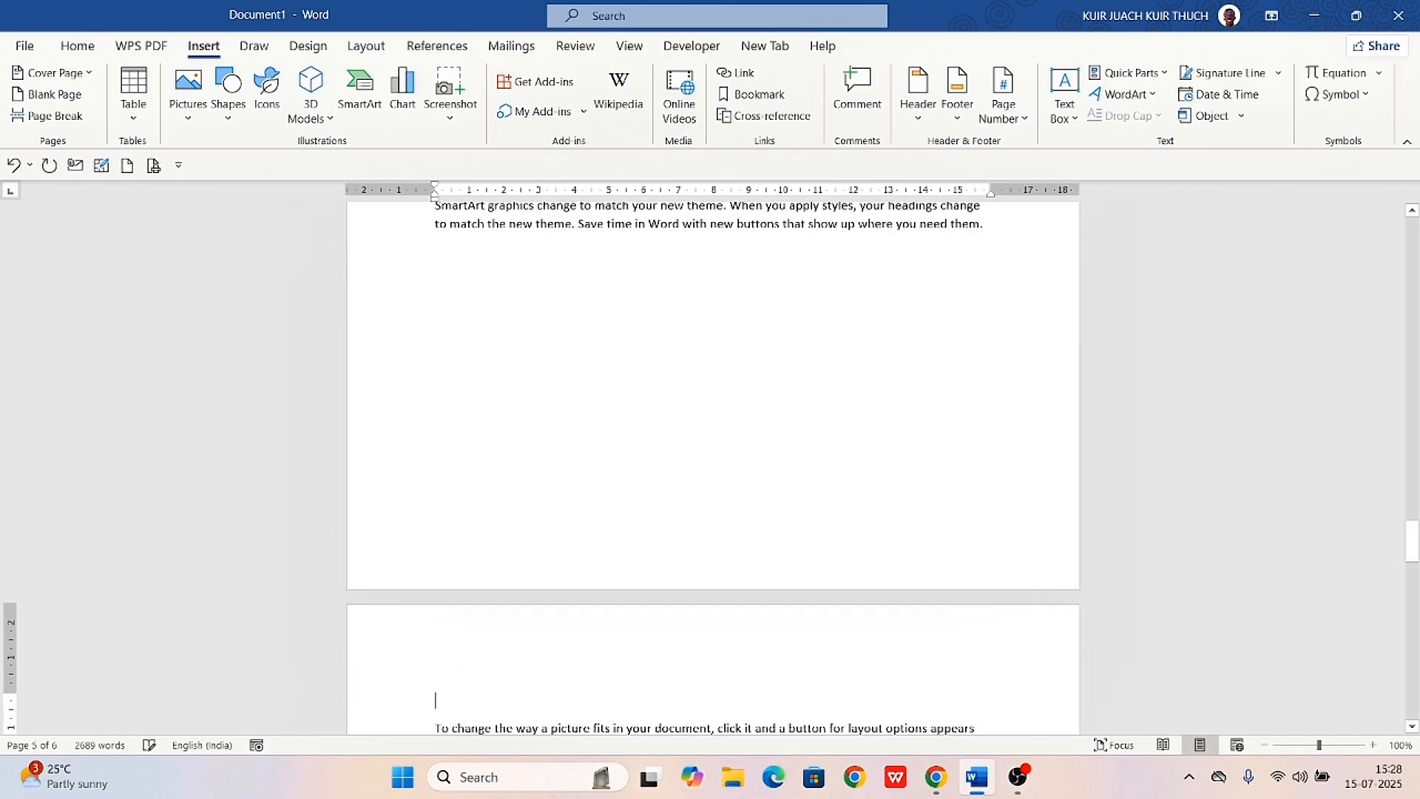
Remove the empty lines between "where you need them." and the paragraph starting "To change the way a picture fits"
key("BackSpace")
key("BackSpace")
key("BackSpace")
key("BackSpace")
key("BackSpace")
key("BackSpace")
key("BackSpace")
key("BackSpace")
key("BackSpace")
key("BackSpace")
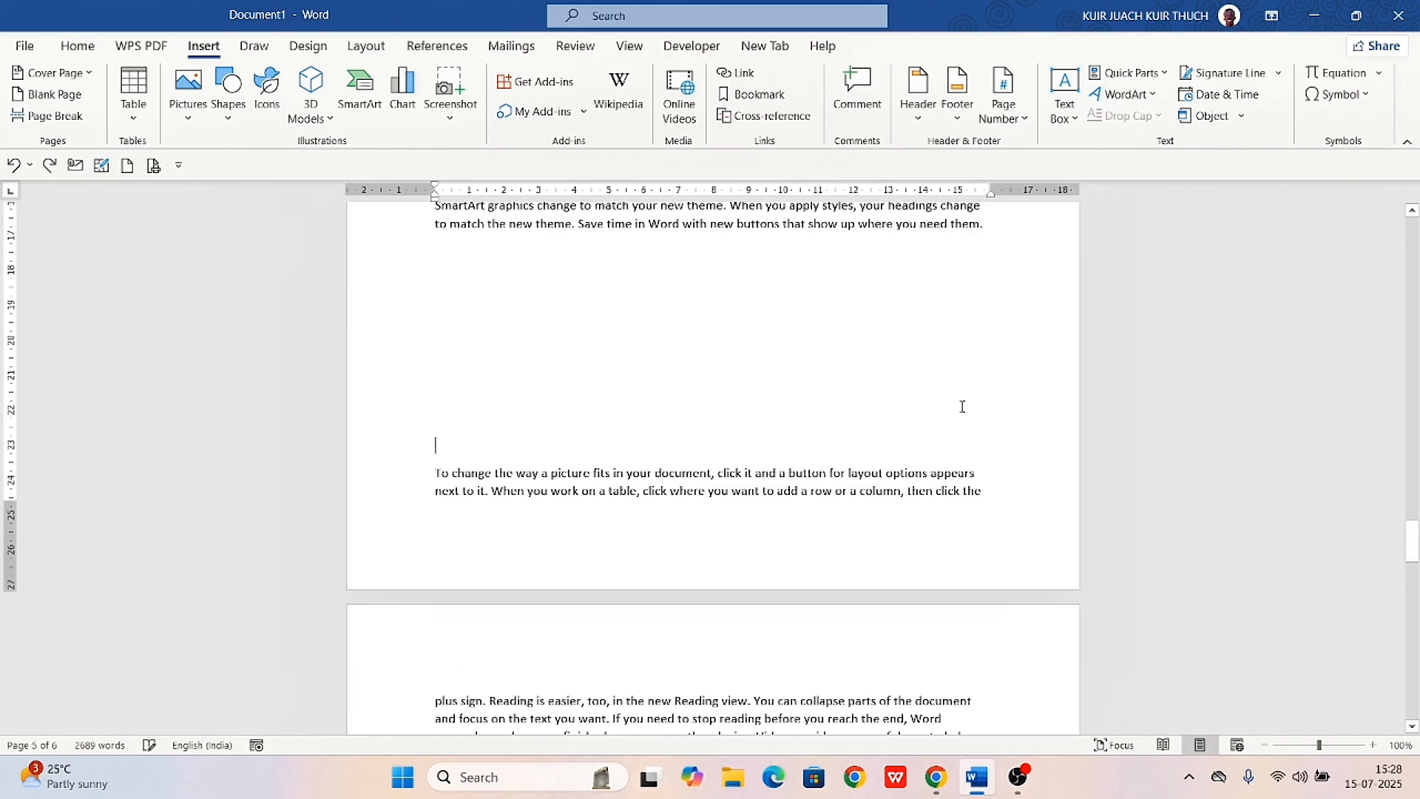
key("BackSpace")
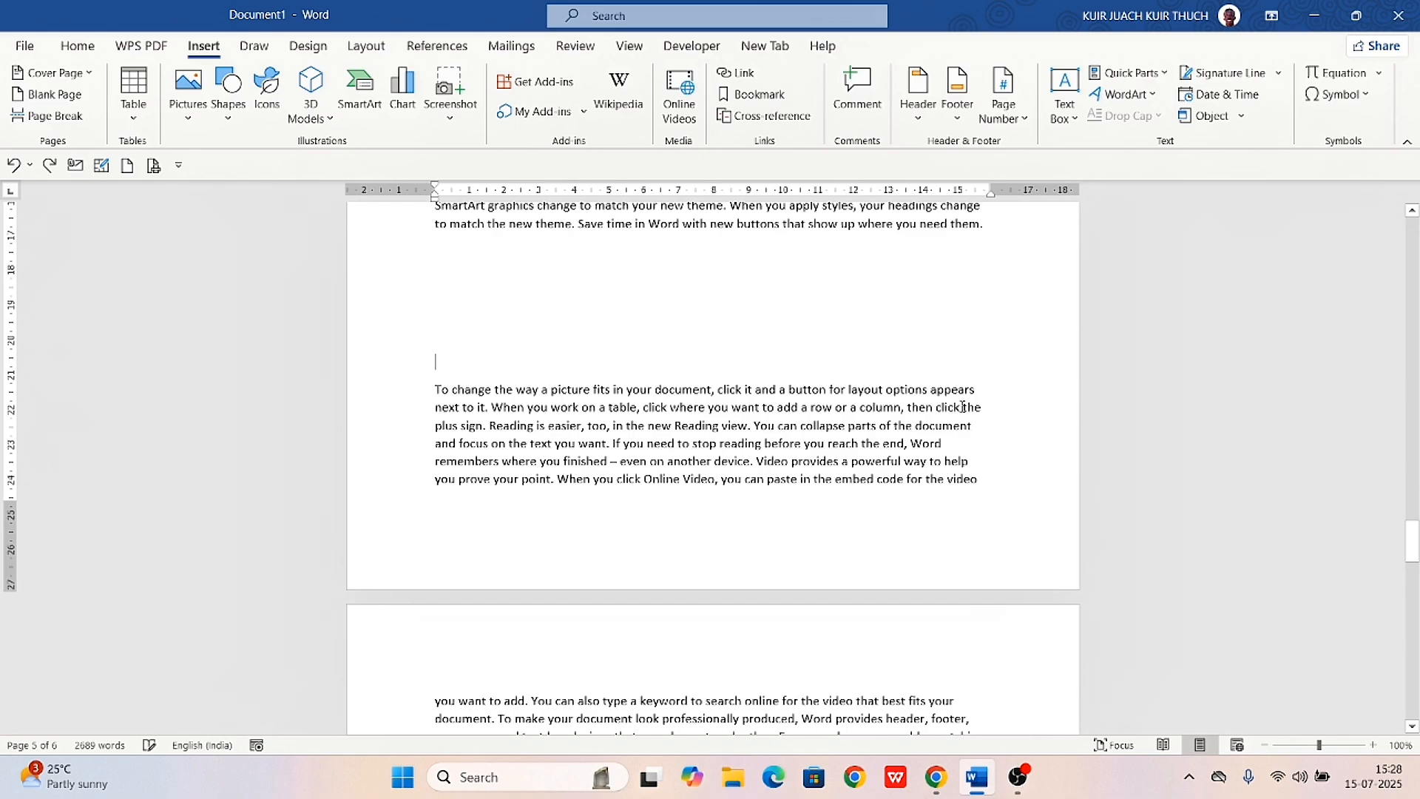
key("BackSpace")
key("BackSpace")
key("BackSpace")
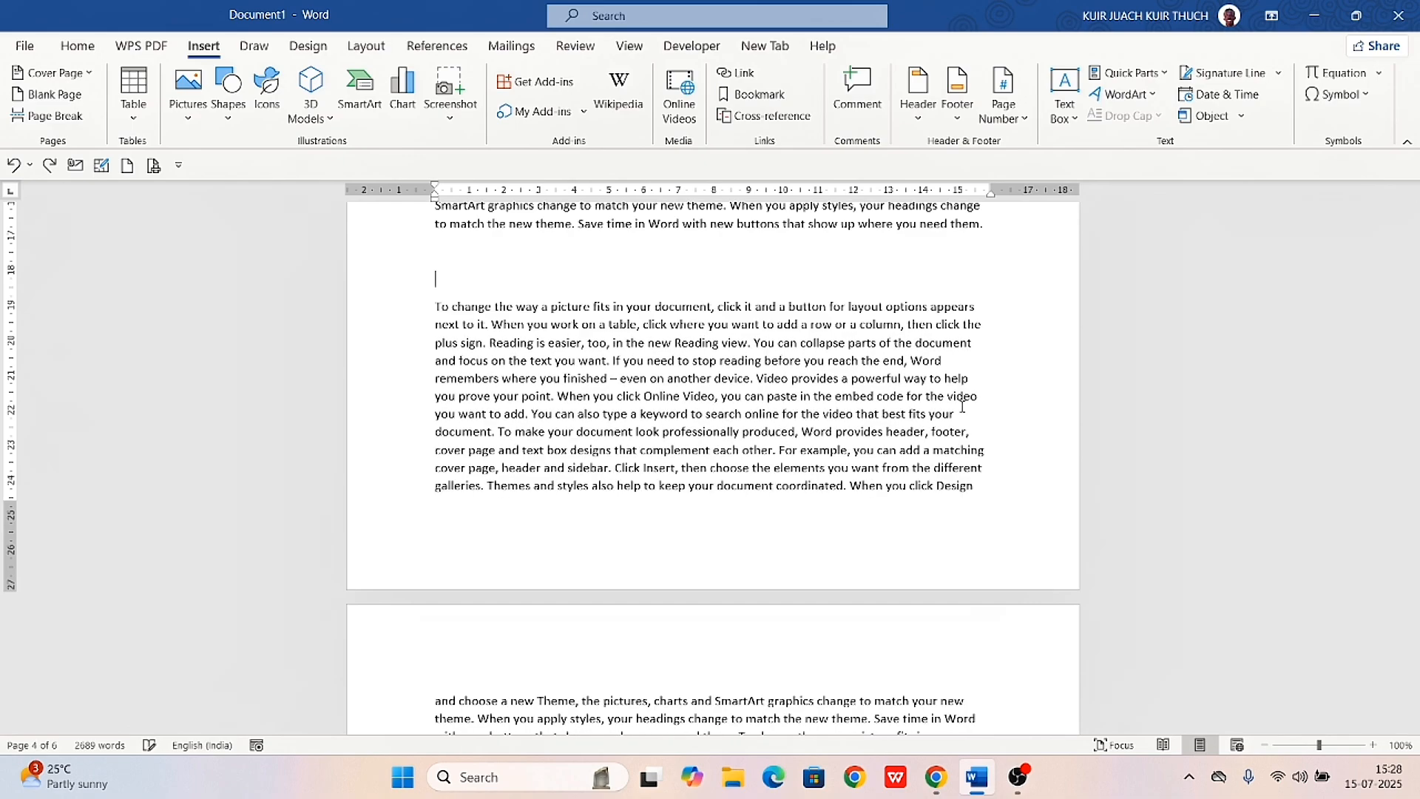
key("BackSpace")
key("BackSpace")
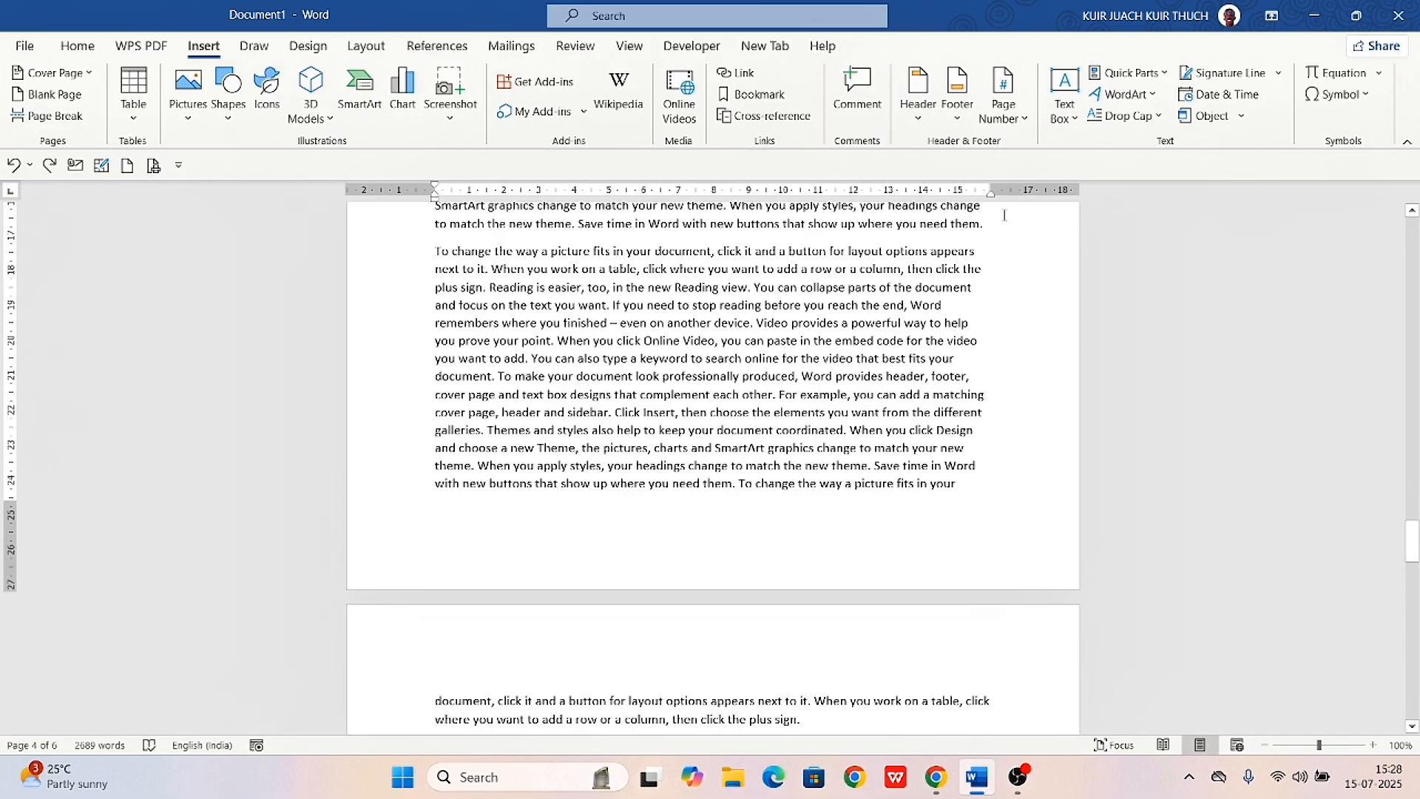
Insert a page break after the paragraph ending "new buttons that show up where you need them." and review both pages
left_click(50, 118)
scroll(47, 372, "down", 5)
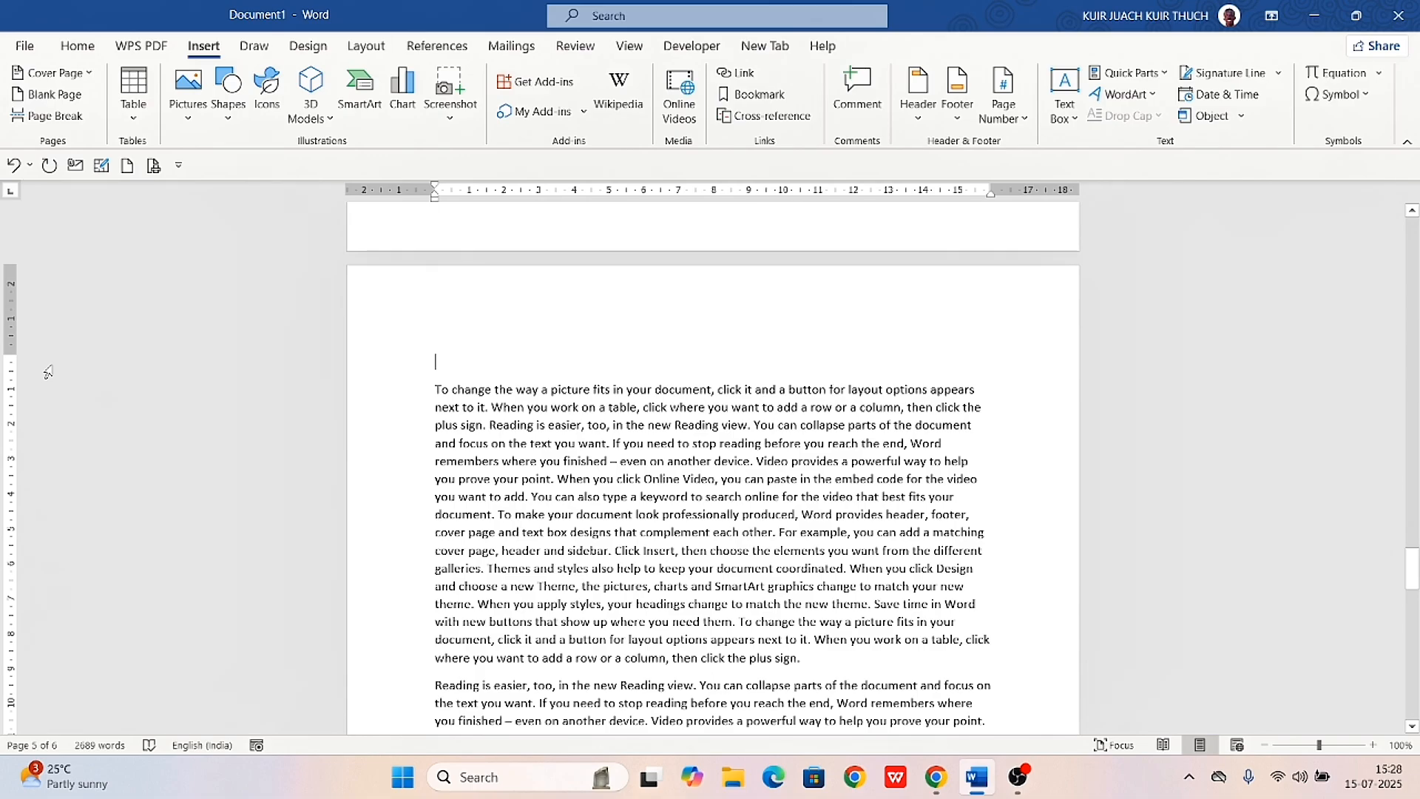
scroll(47, 372, "up", 6)
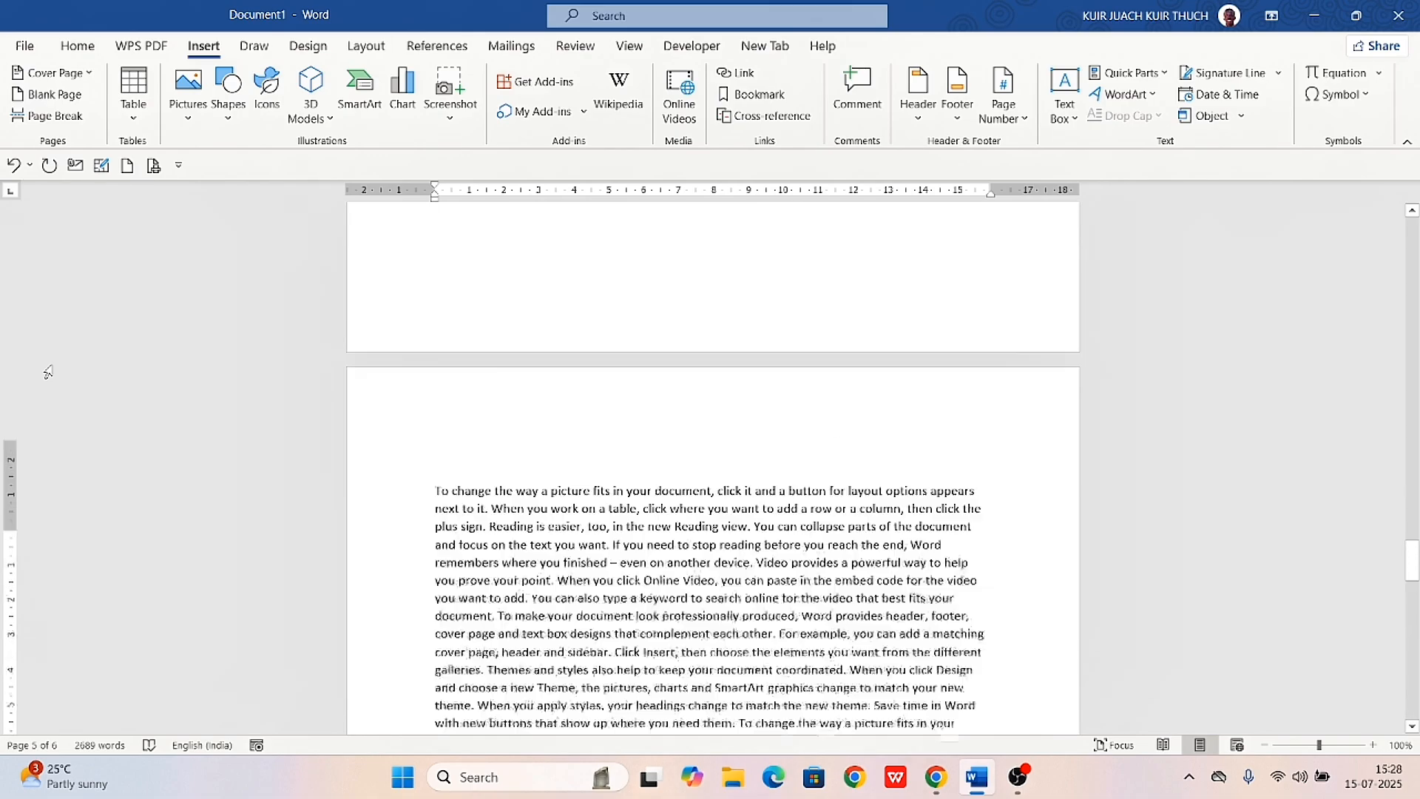
scroll(515, 392, "up", 4)
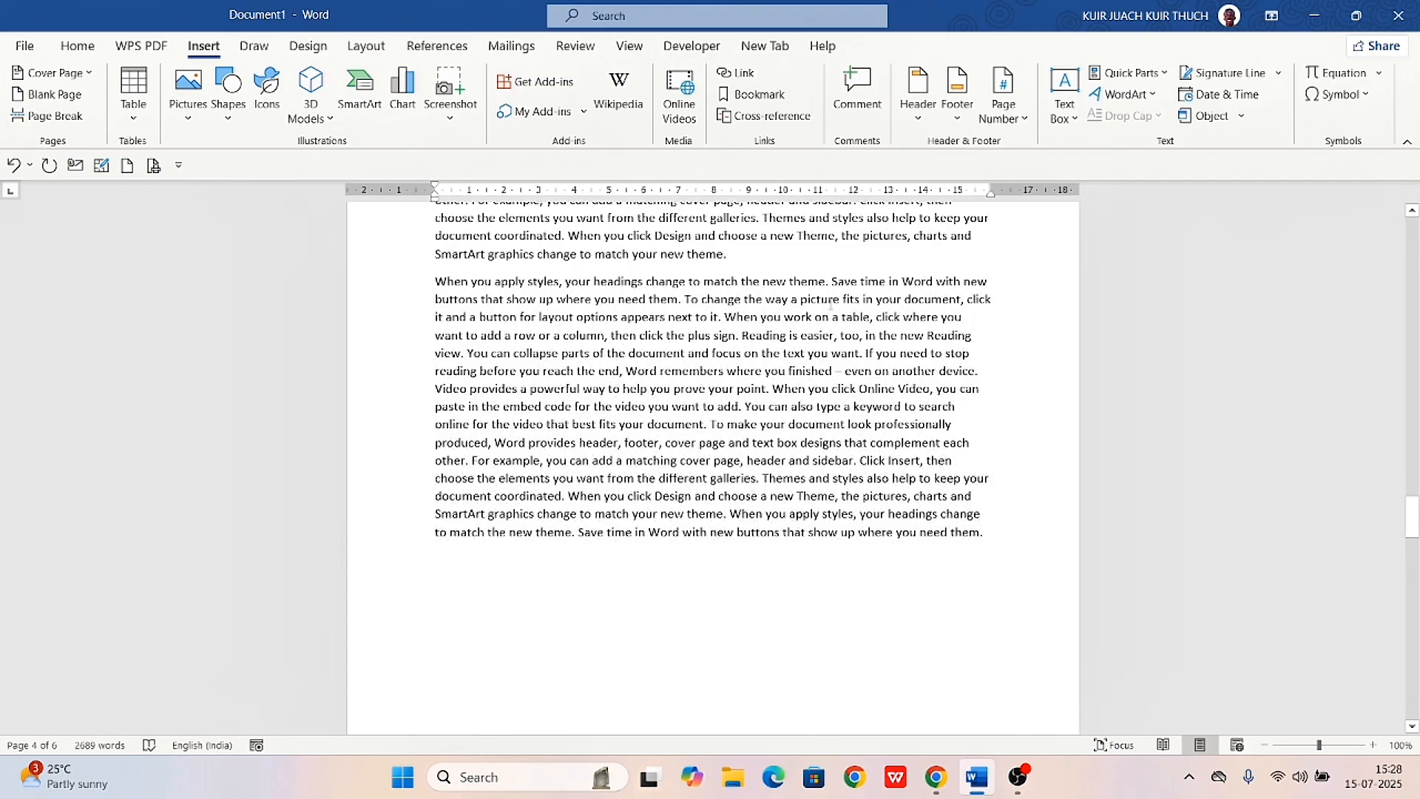
Add several empty lines after the paragraph ending "change to match your new theme." and check the text following the page break
left_click(745, 259)
key("Return")
key("Return")
key("Return")
key("Return")
key("Return")
key("Return")
key("Return")
key("Return")
key("Return")
key("Return")
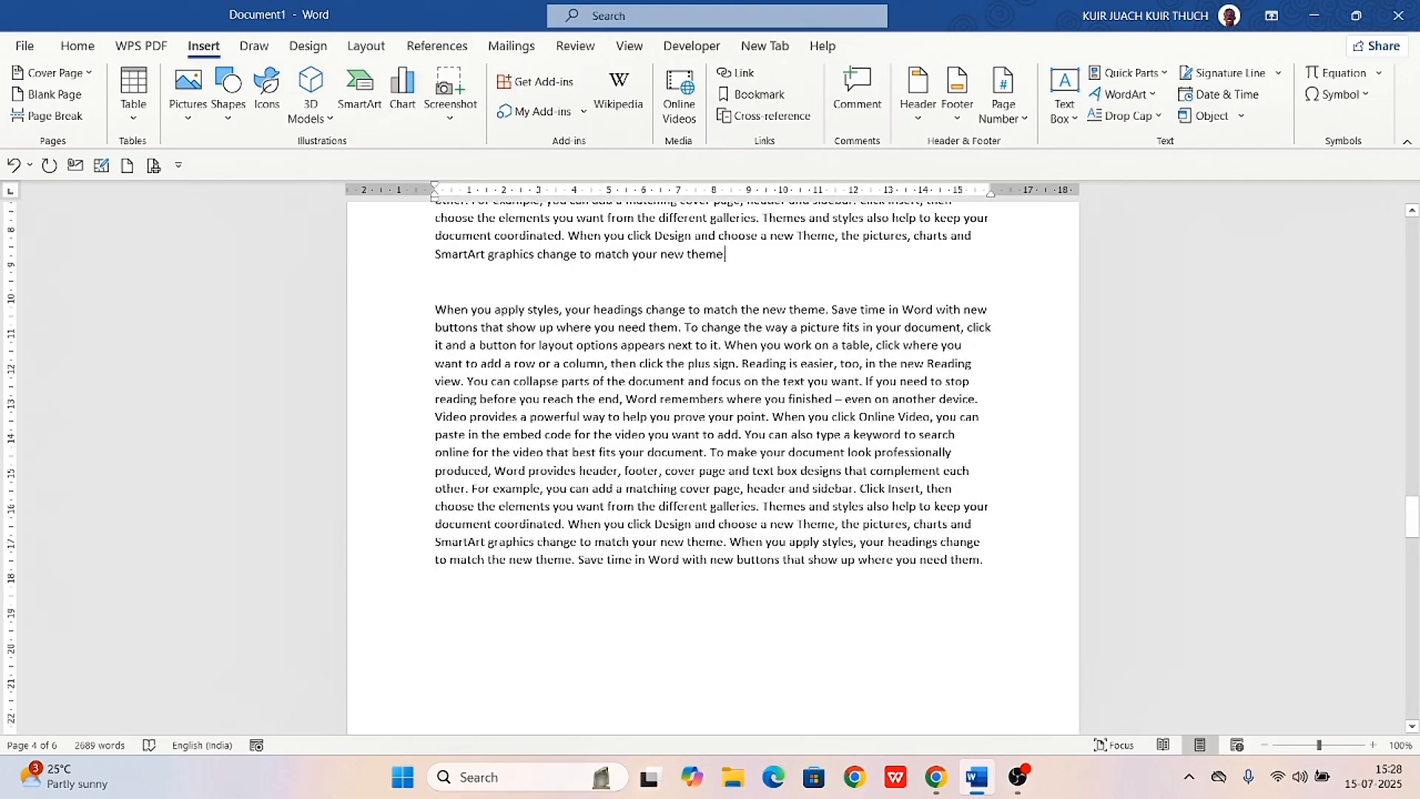
key("Return")
key("Return")
key("Return")
key("Return")
key("Return")
key("Return")
key("Return")
key("Return")
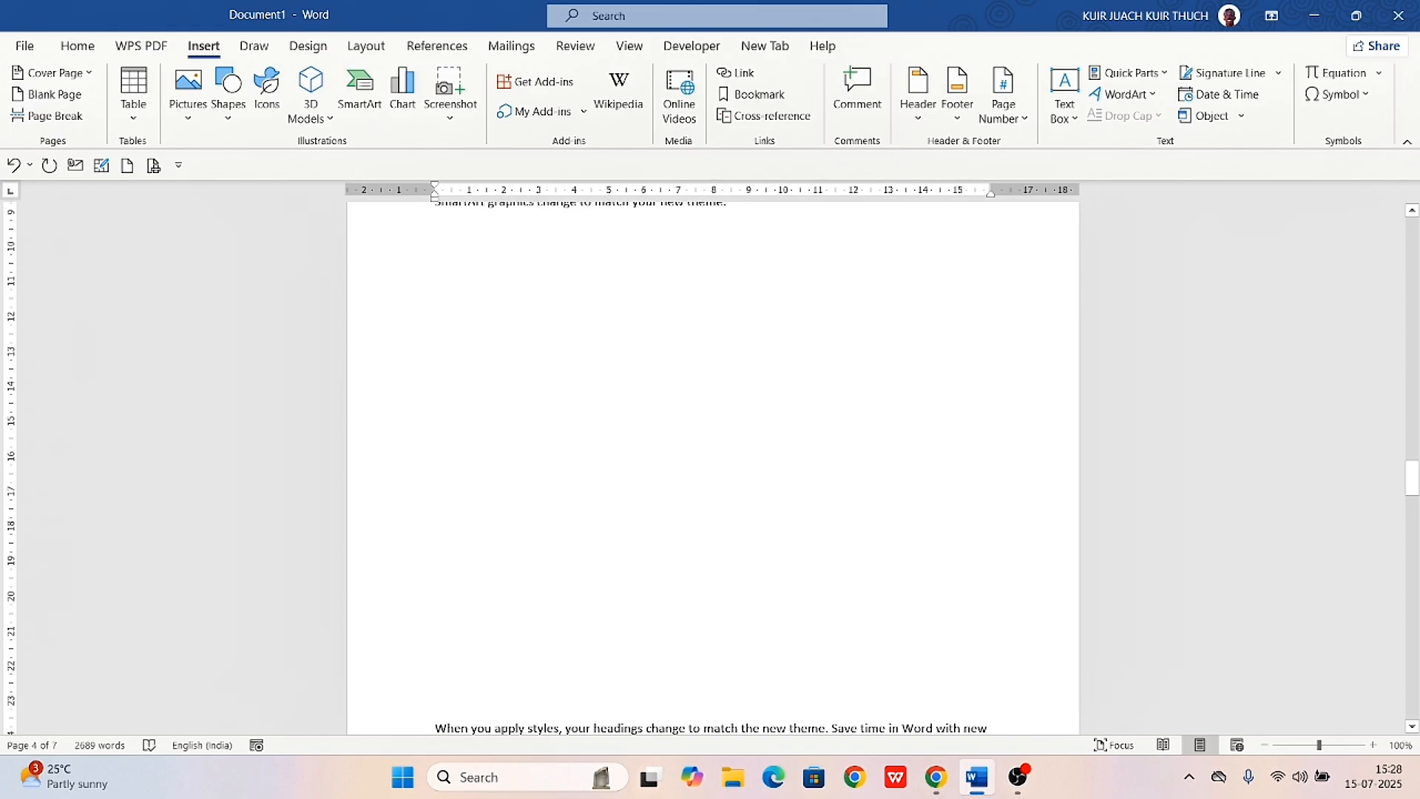
scroll(713, 466, "down", 10)
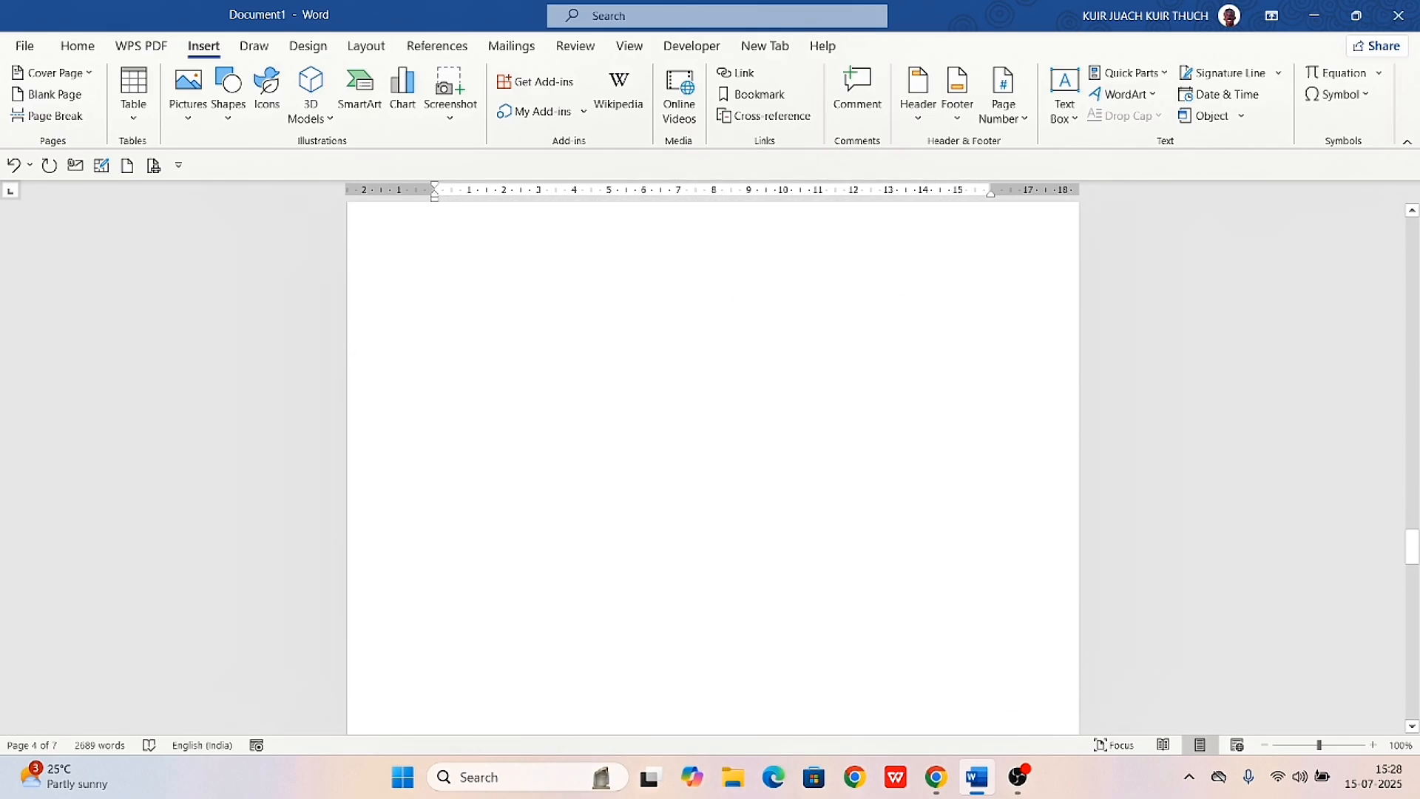
scroll(713, 467, "down", 8)
scroll(713, 466, "up", 20)
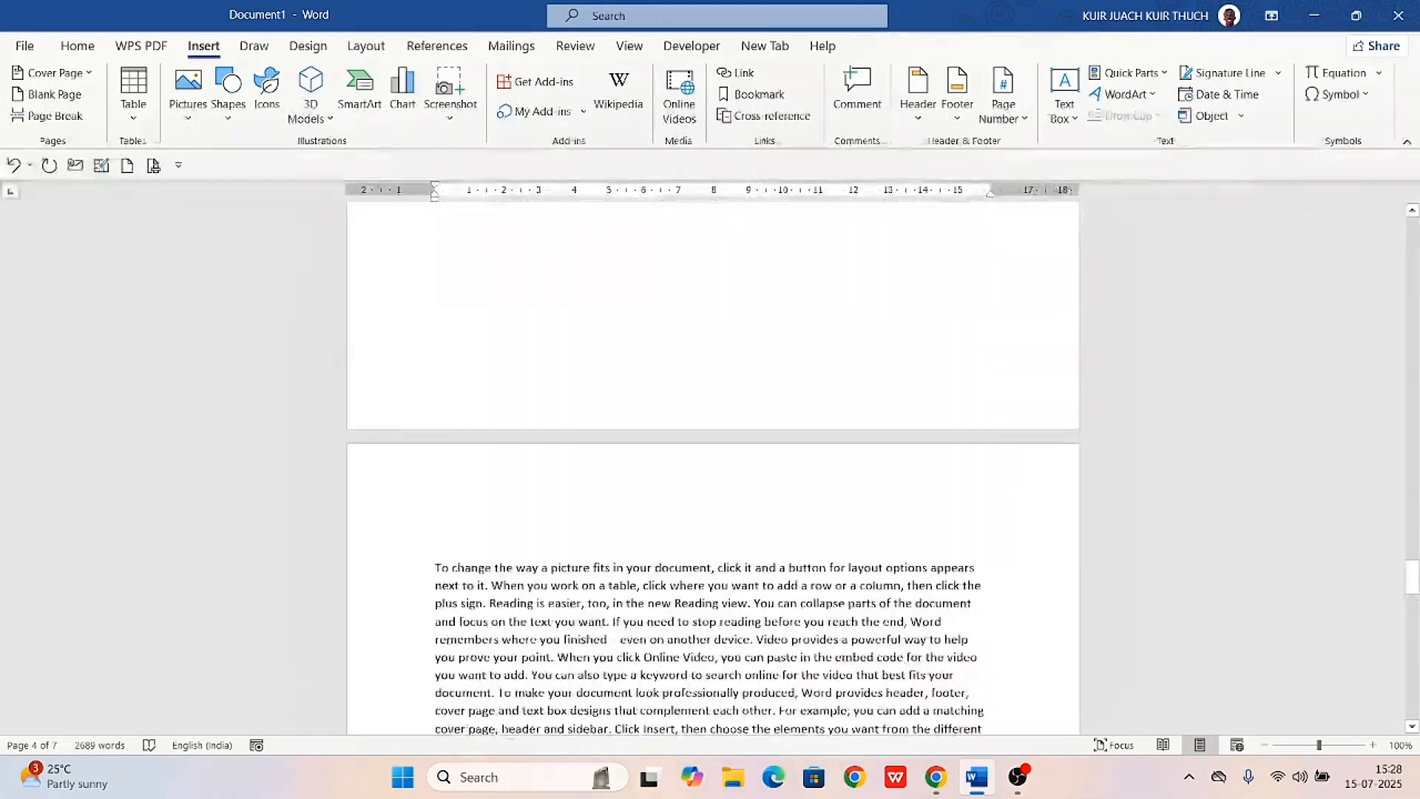
scroll(713, 466, "up", 15)
scroll(713, 466, "down", 10)
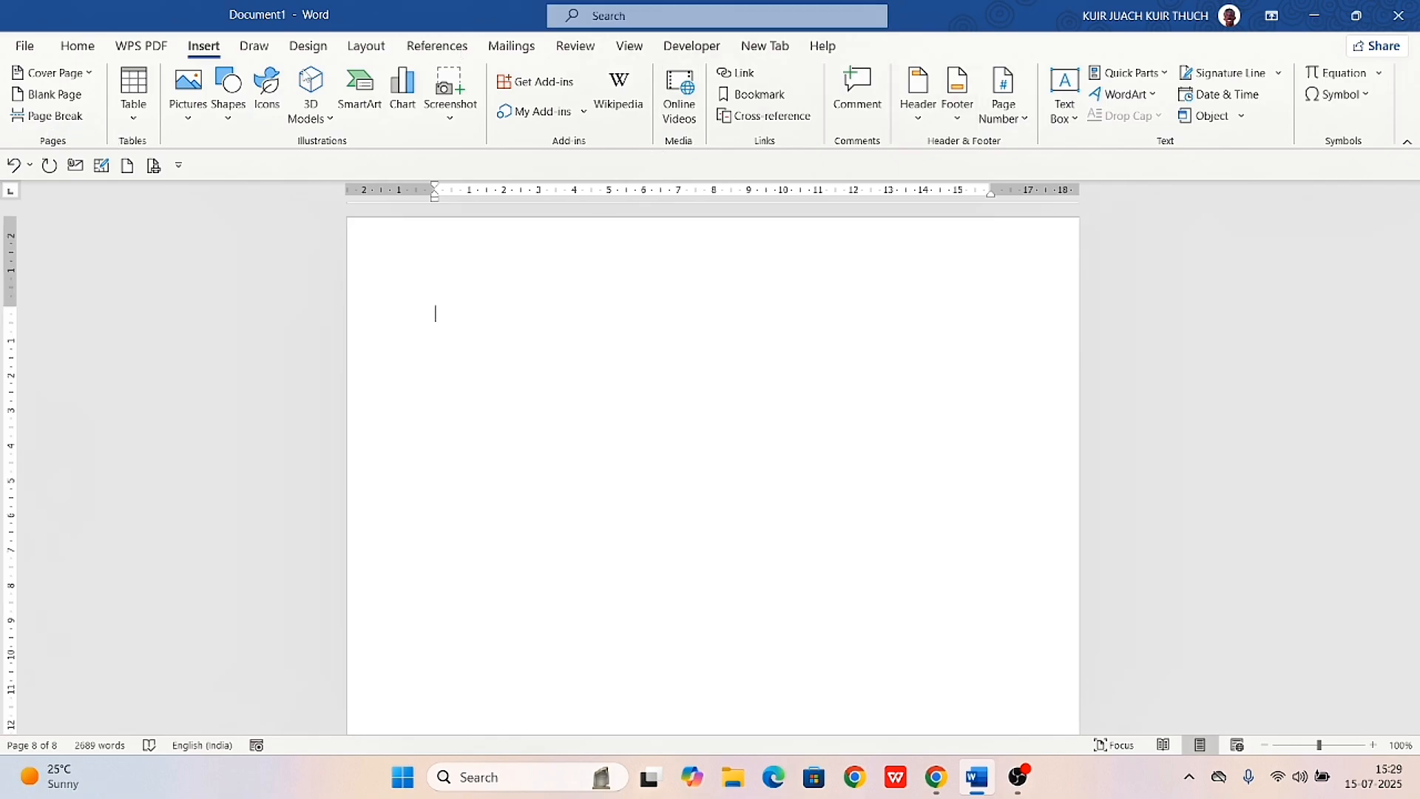
Insert a 6x8 table on the empty last page with the headers Name, School, Math, Scince, English and Social studies
left_click(134, 119)
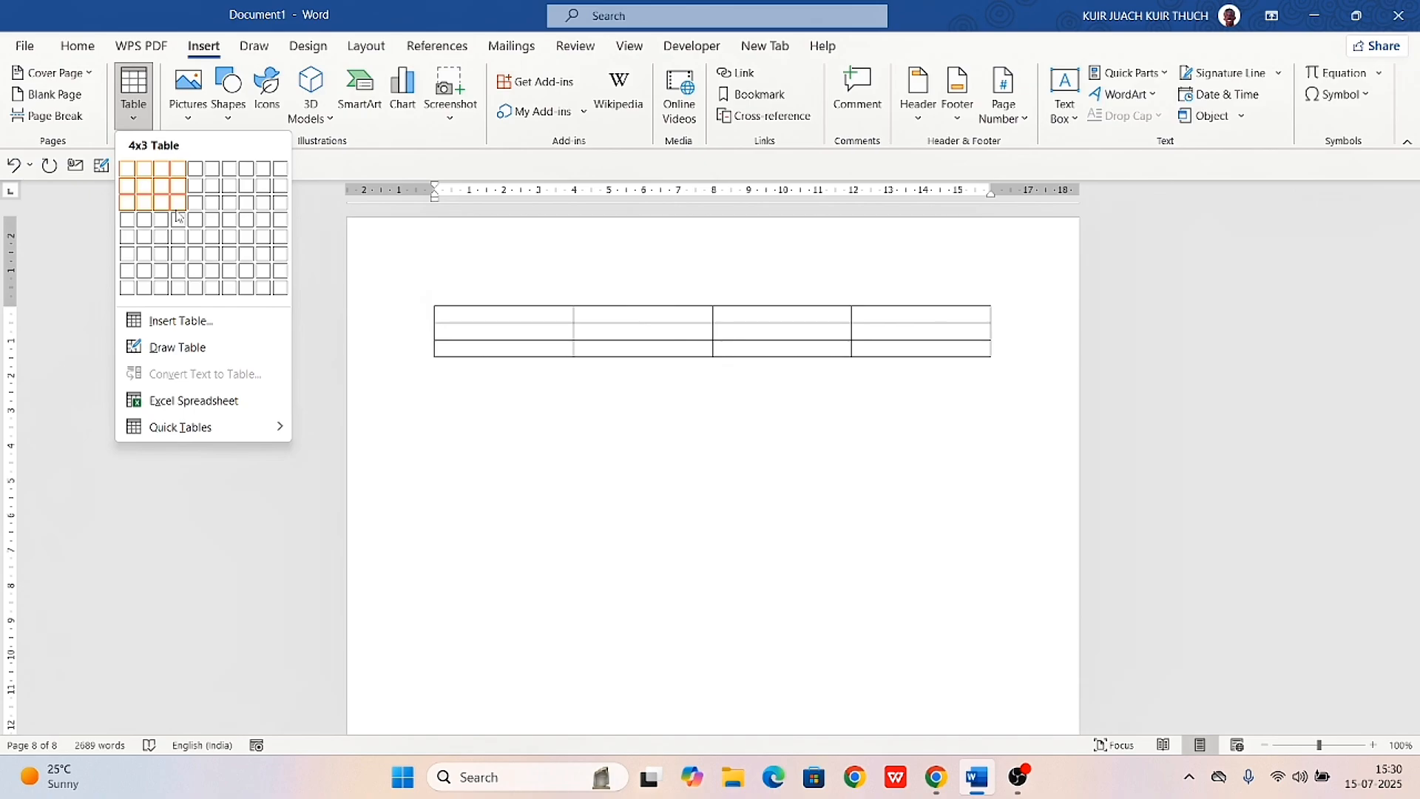
left_click(220, 291)
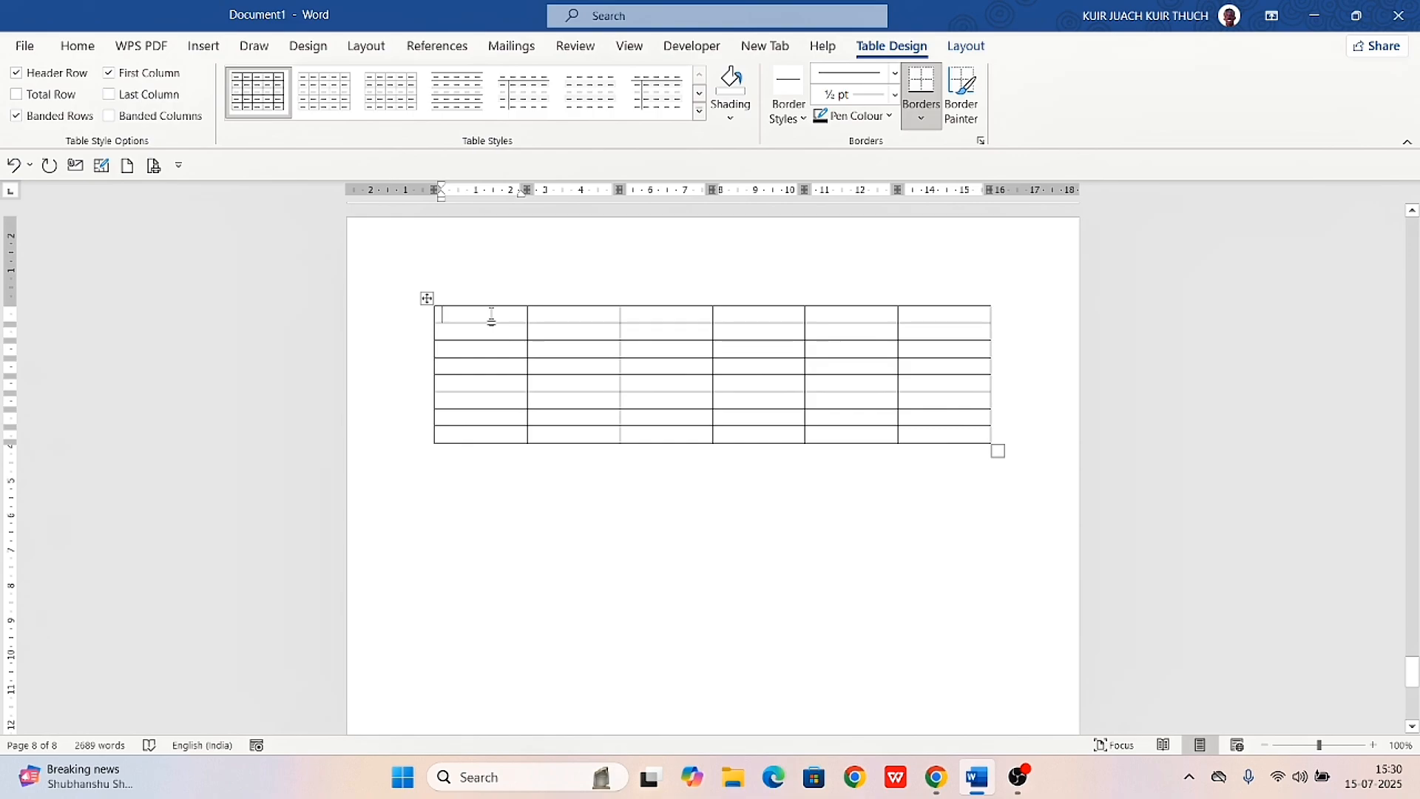
type("Name")
key("Tab")
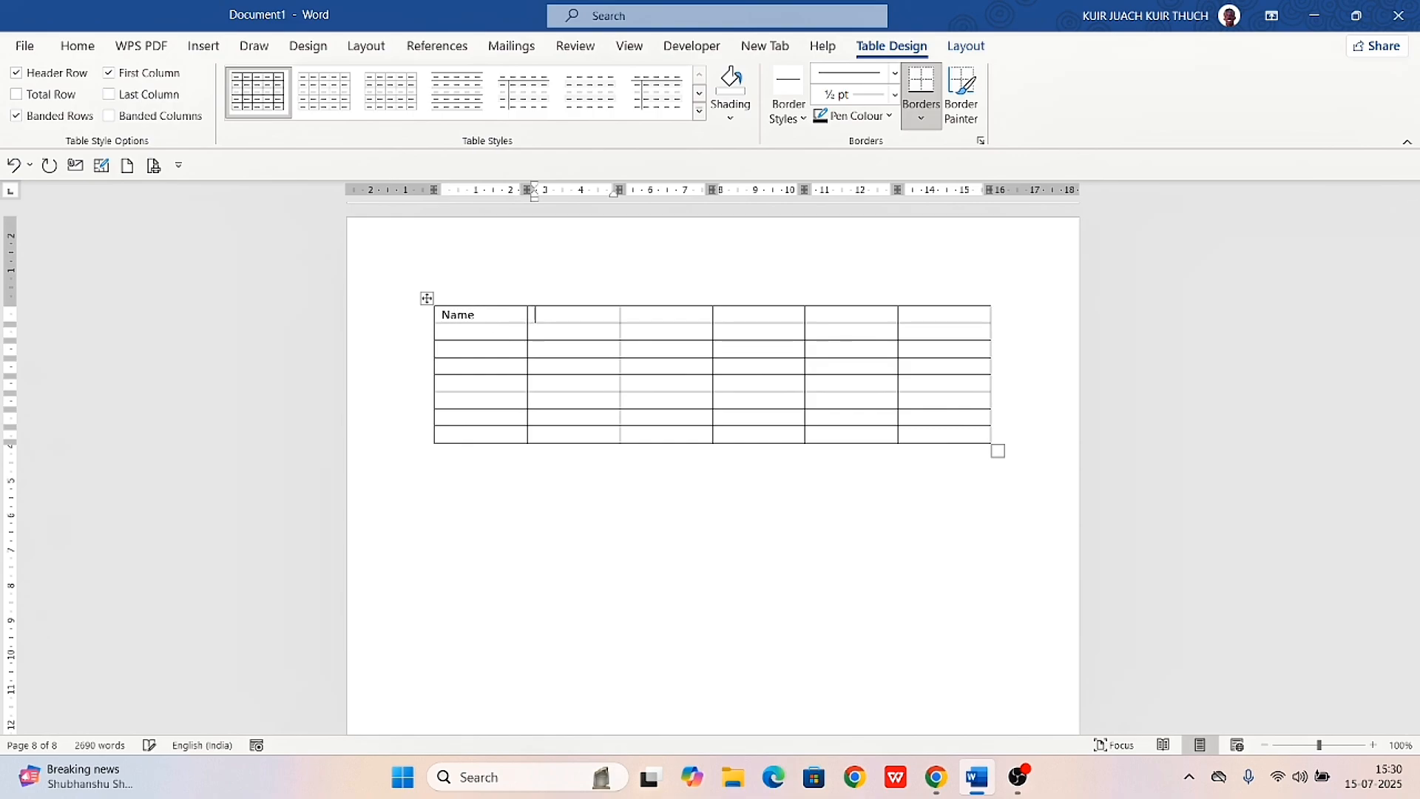
type("school")
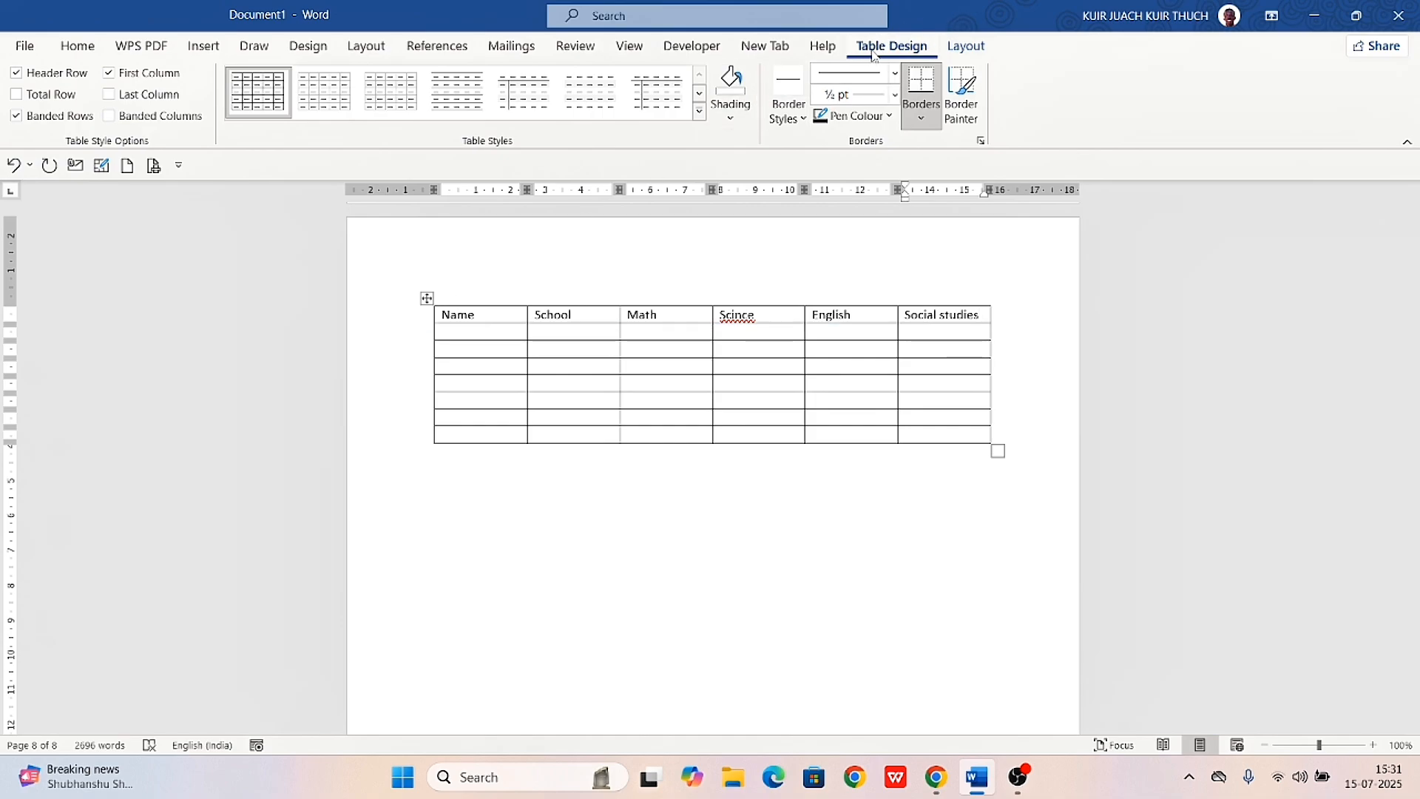
Look over the table layout options and try several of the plain table styles on the table
left_click(981, 50)
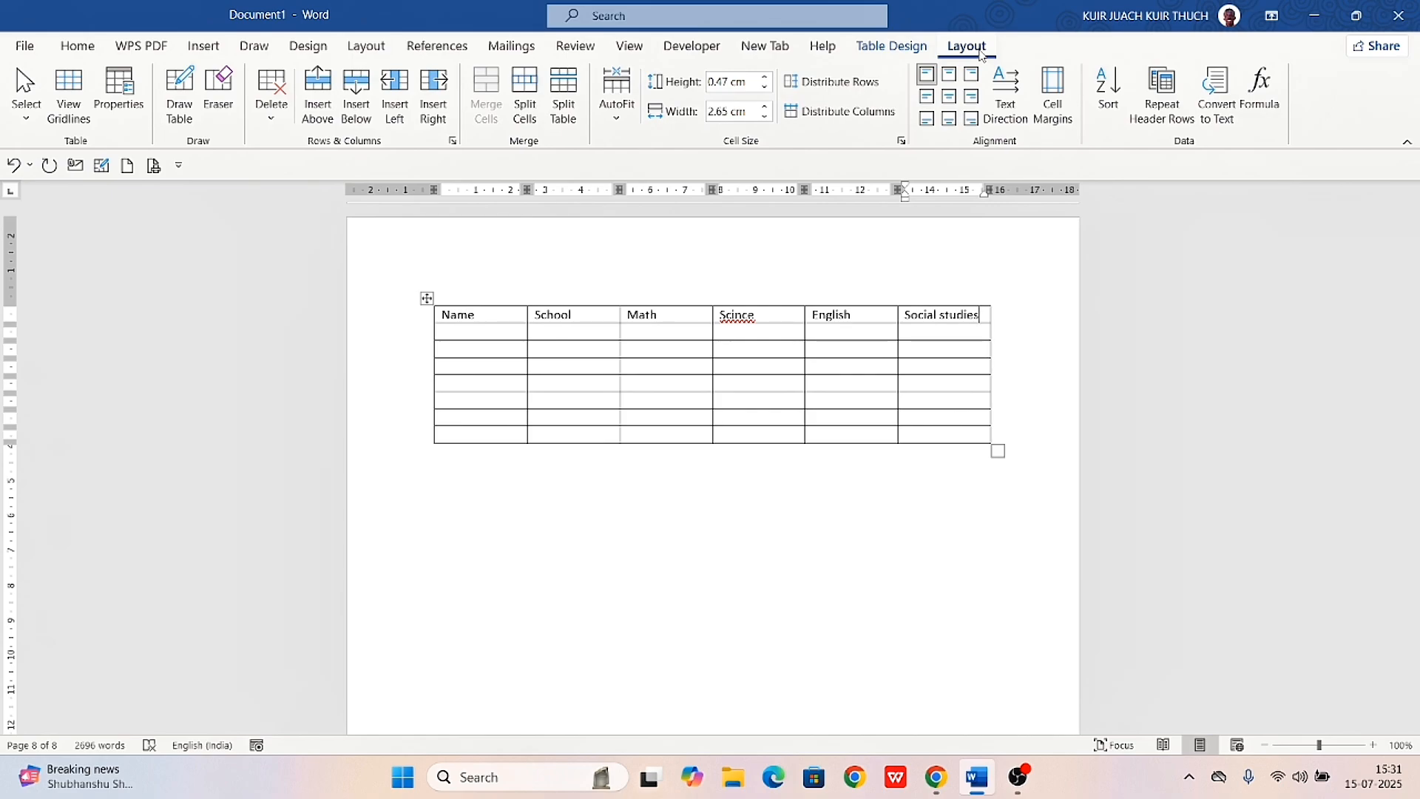
left_click(917, 47)
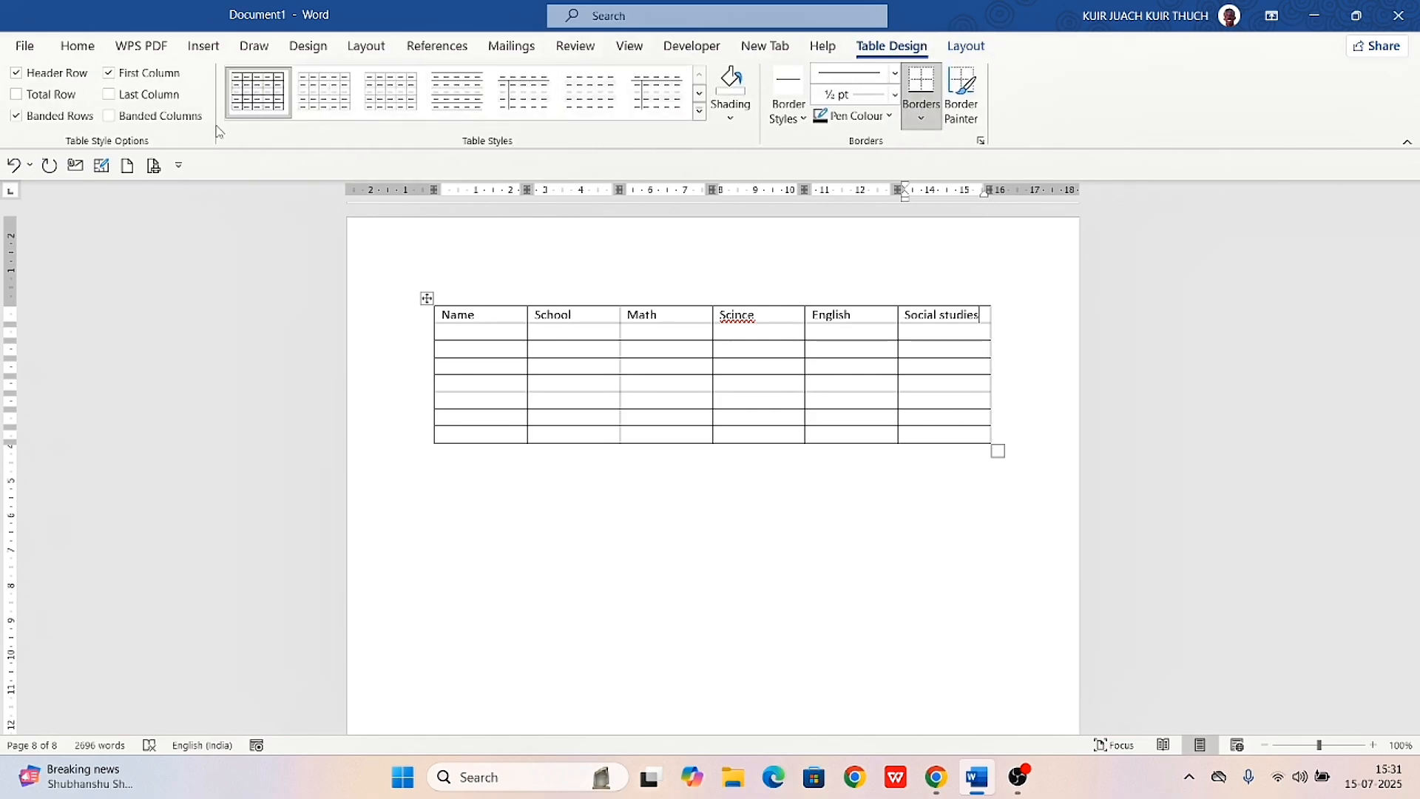
left_click(319, 113)
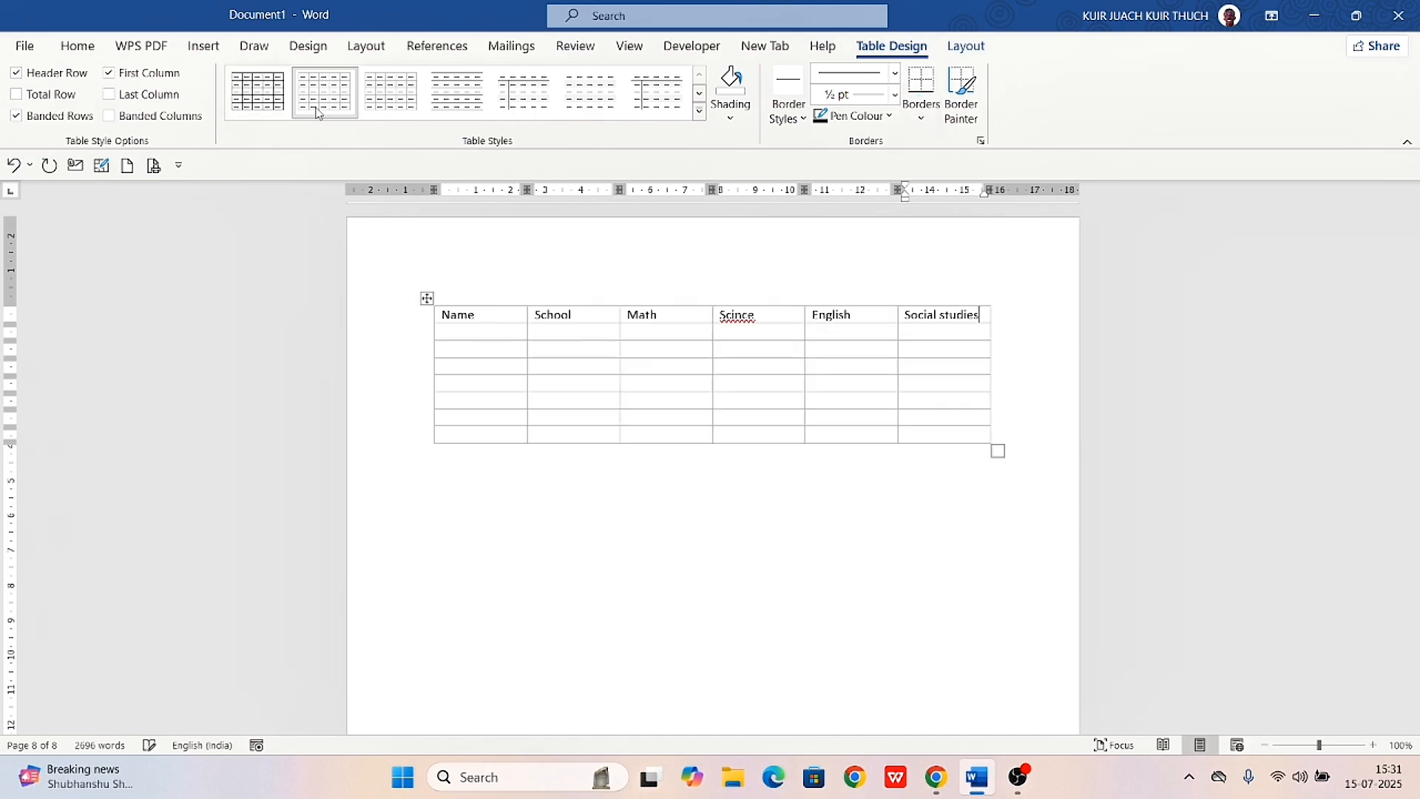
left_click(381, 105)
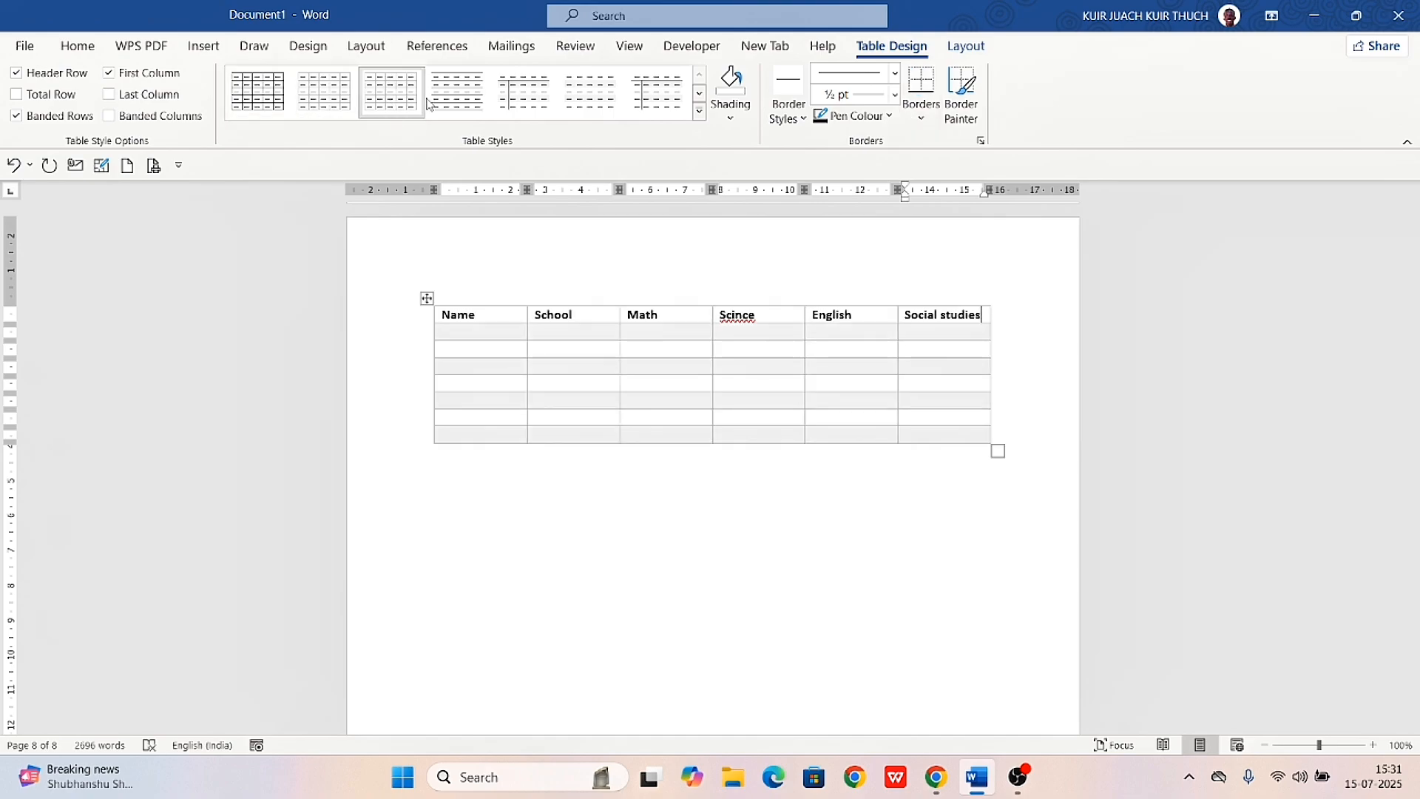
left_click(451, 104)
left_click(548, 102)
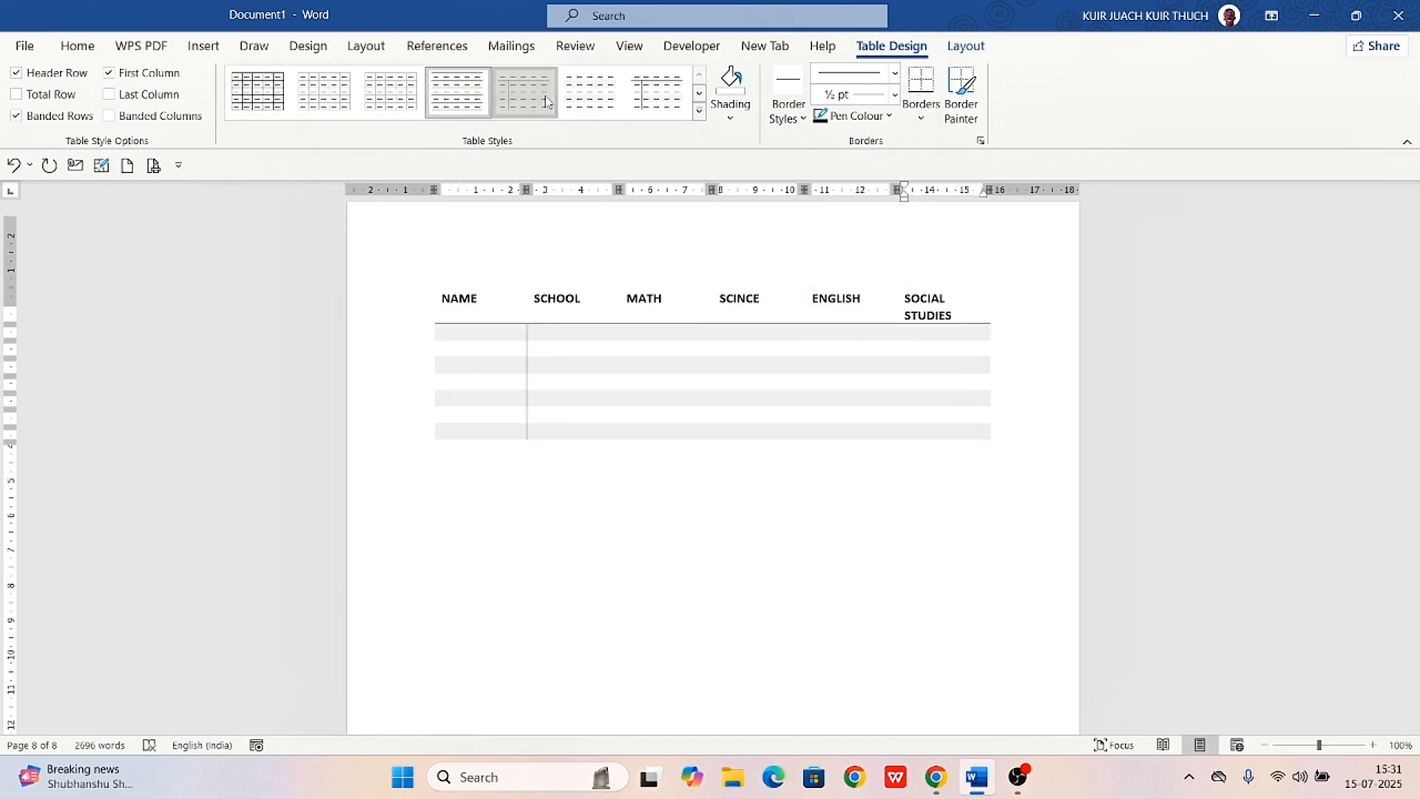
left_click(620, 74)
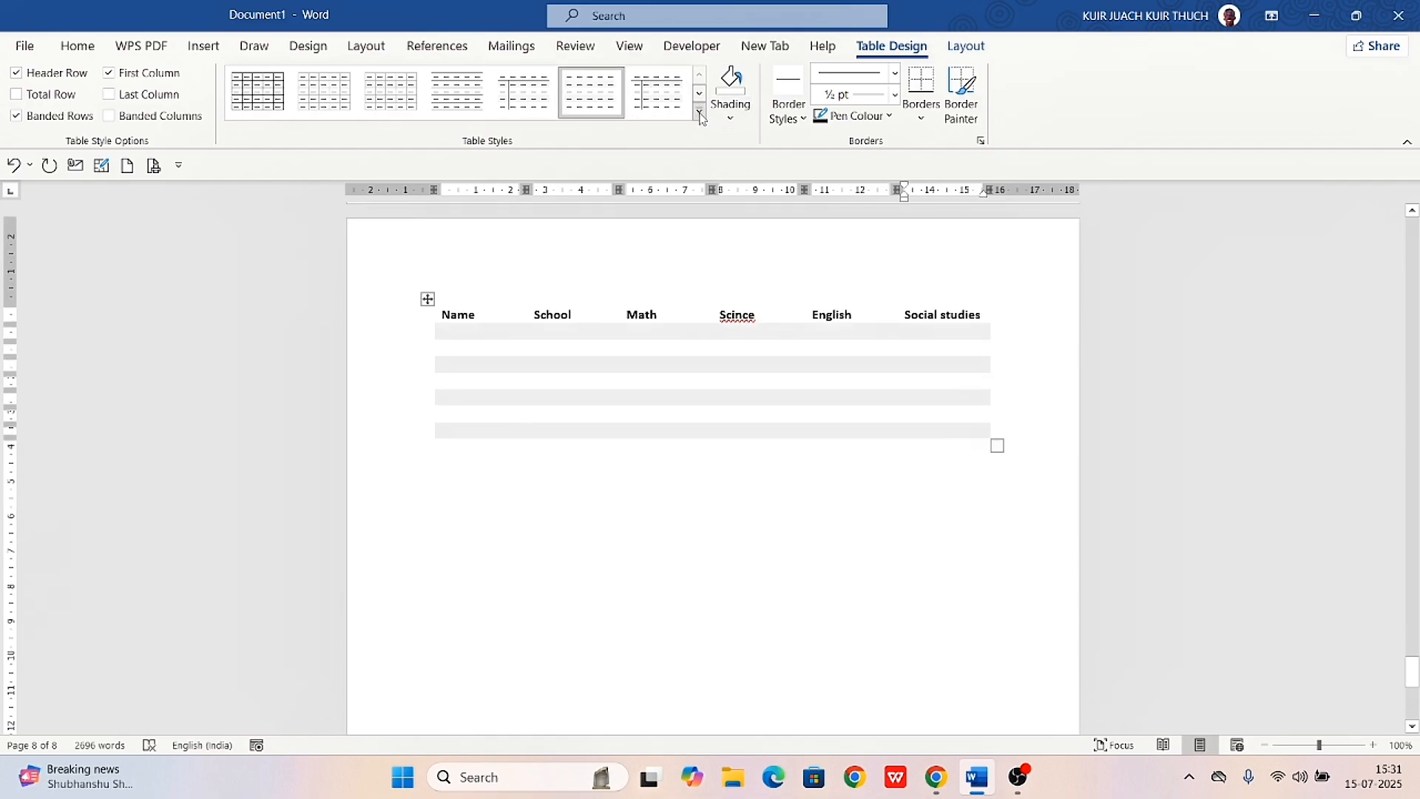
Apply the blue grid table style with a solid header row and light blue banded rows to the table
left_click(699, 111)
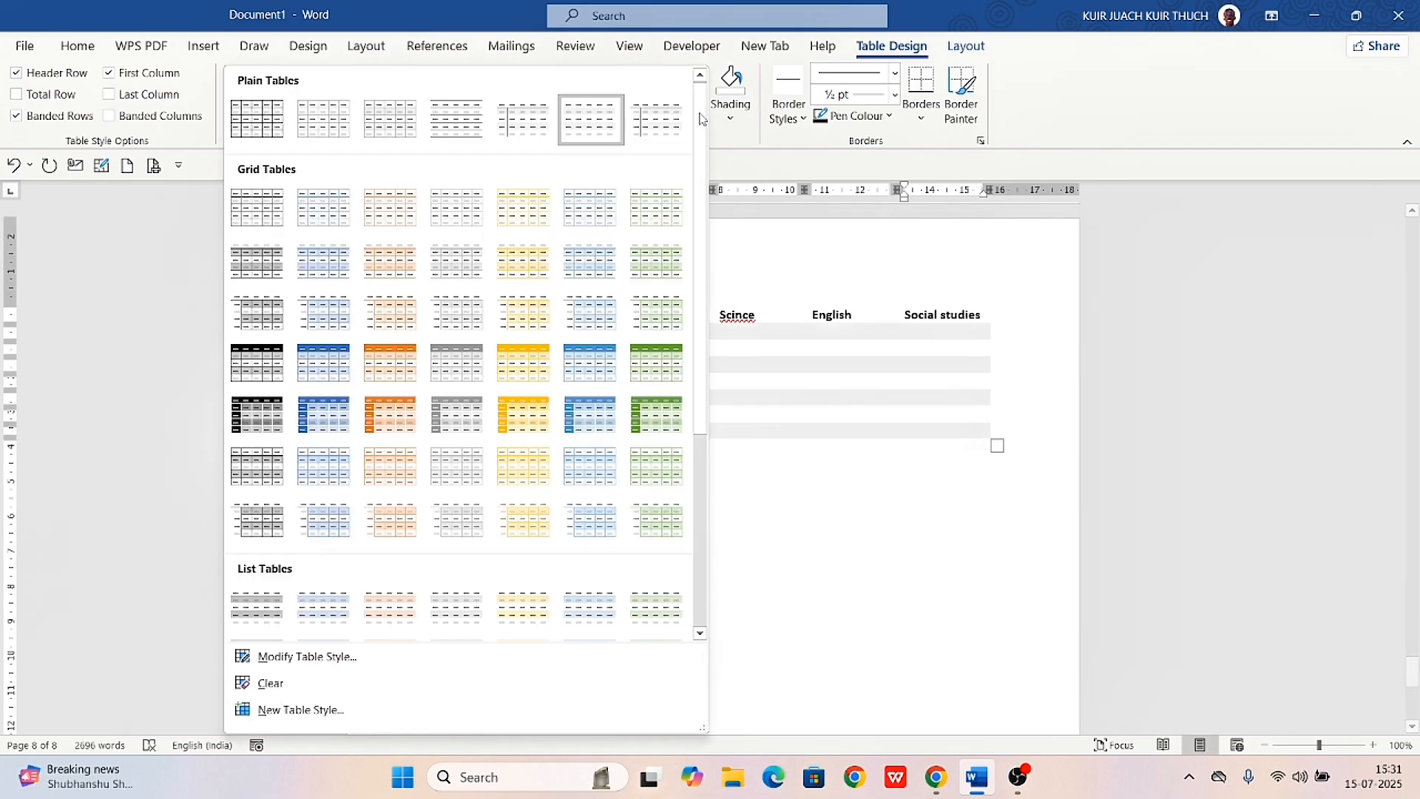
left_click(310, 369)
left_click(504, 527)
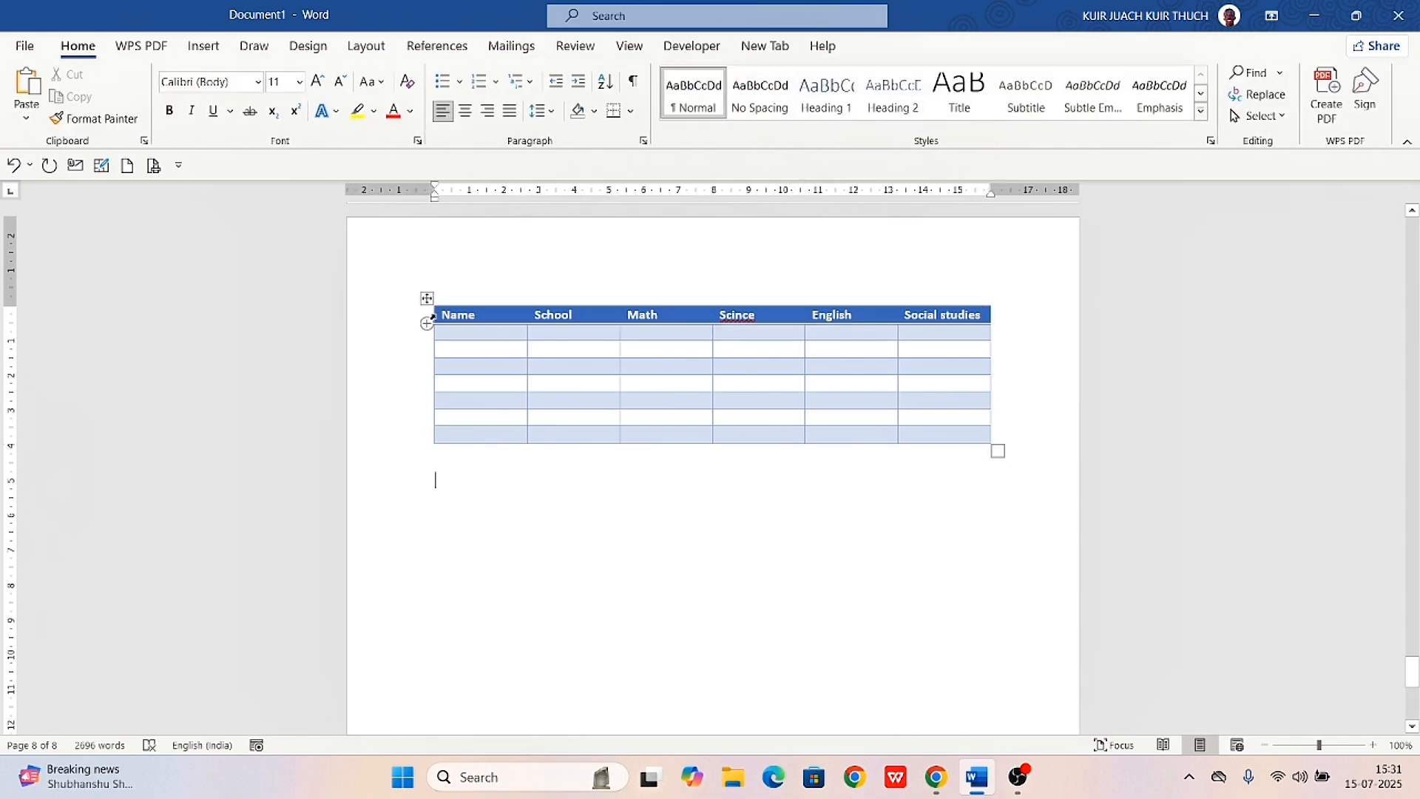
Centre the text of the table's header row and make it italic
left_click_drag(432, 317, 1001, 314)
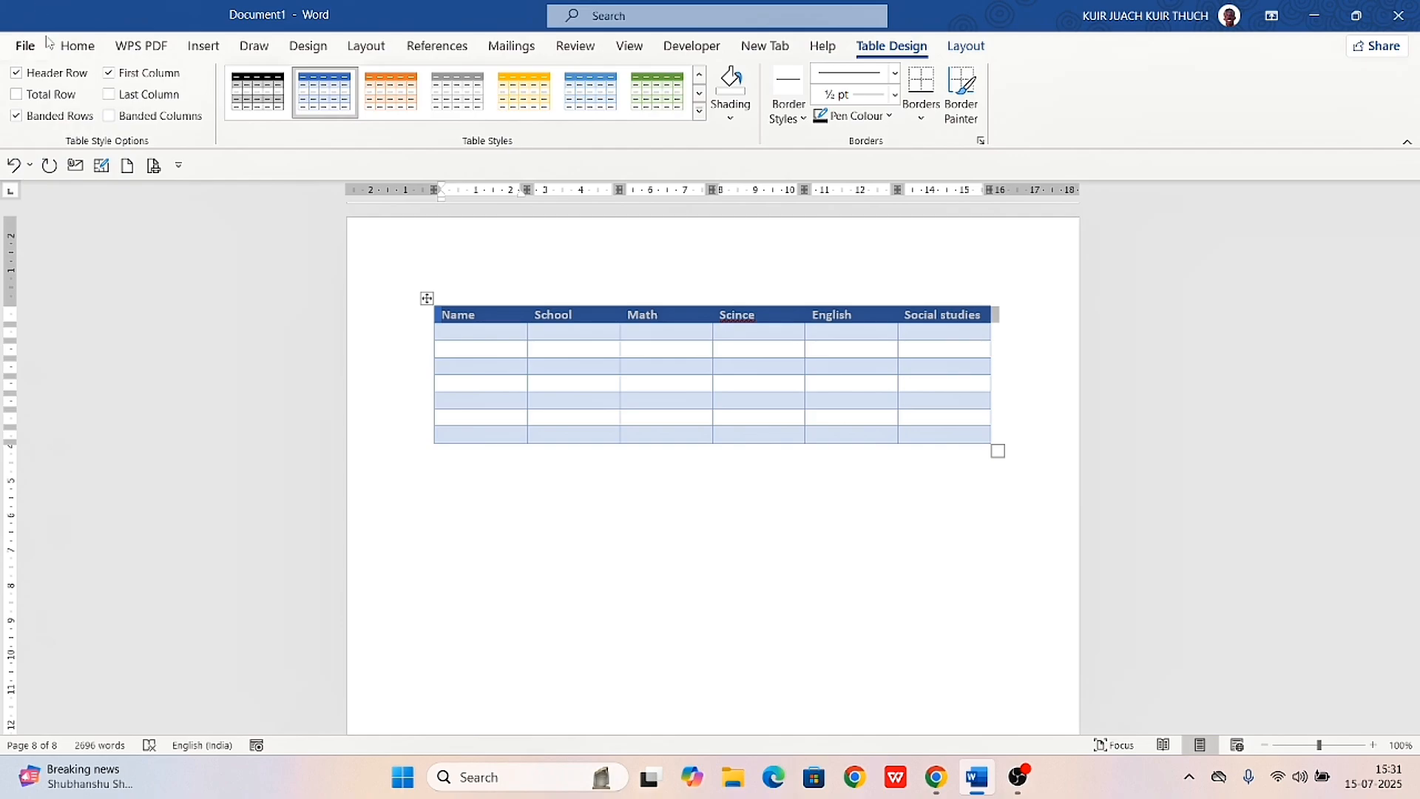
left_click(72, 49)
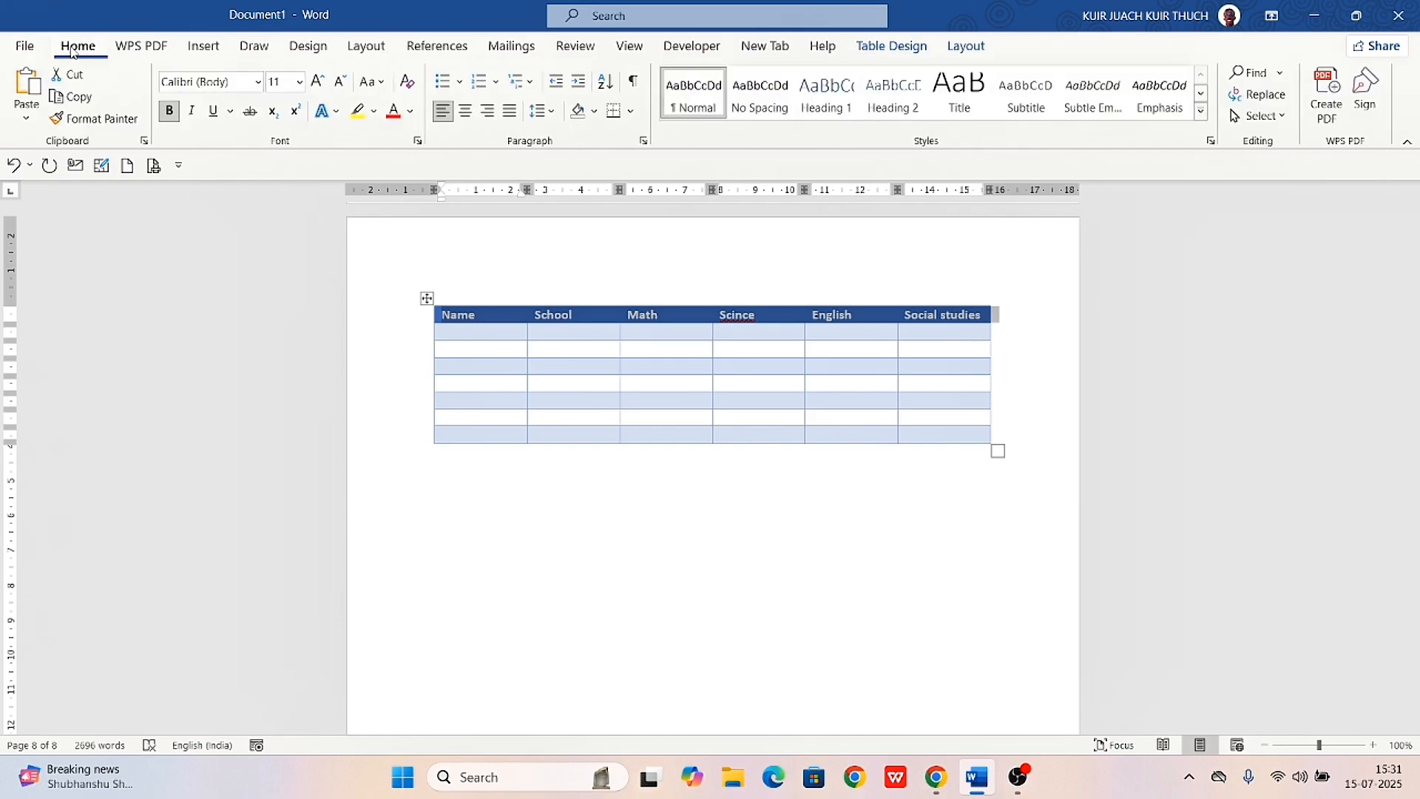
left_click(466, 119)
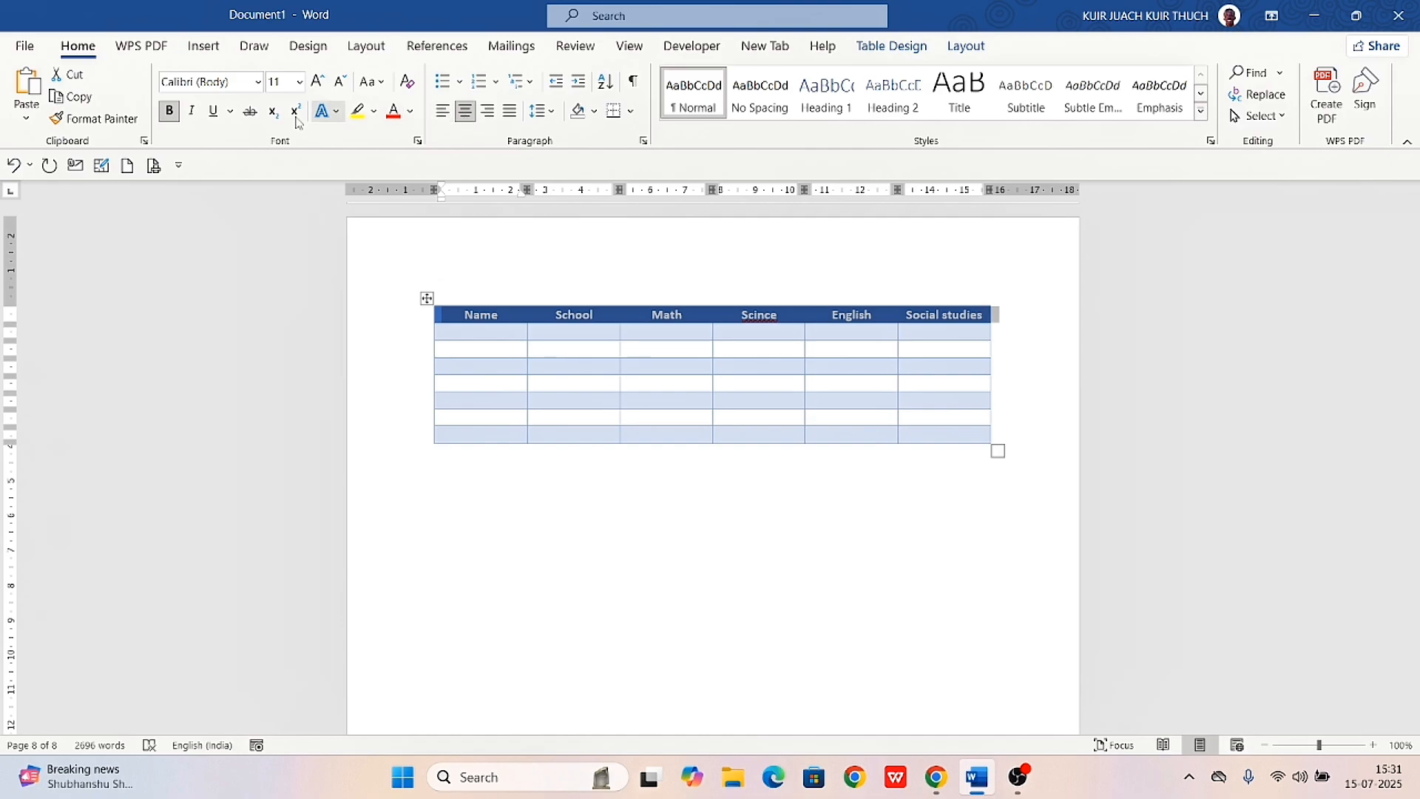
left_click(193, 112)
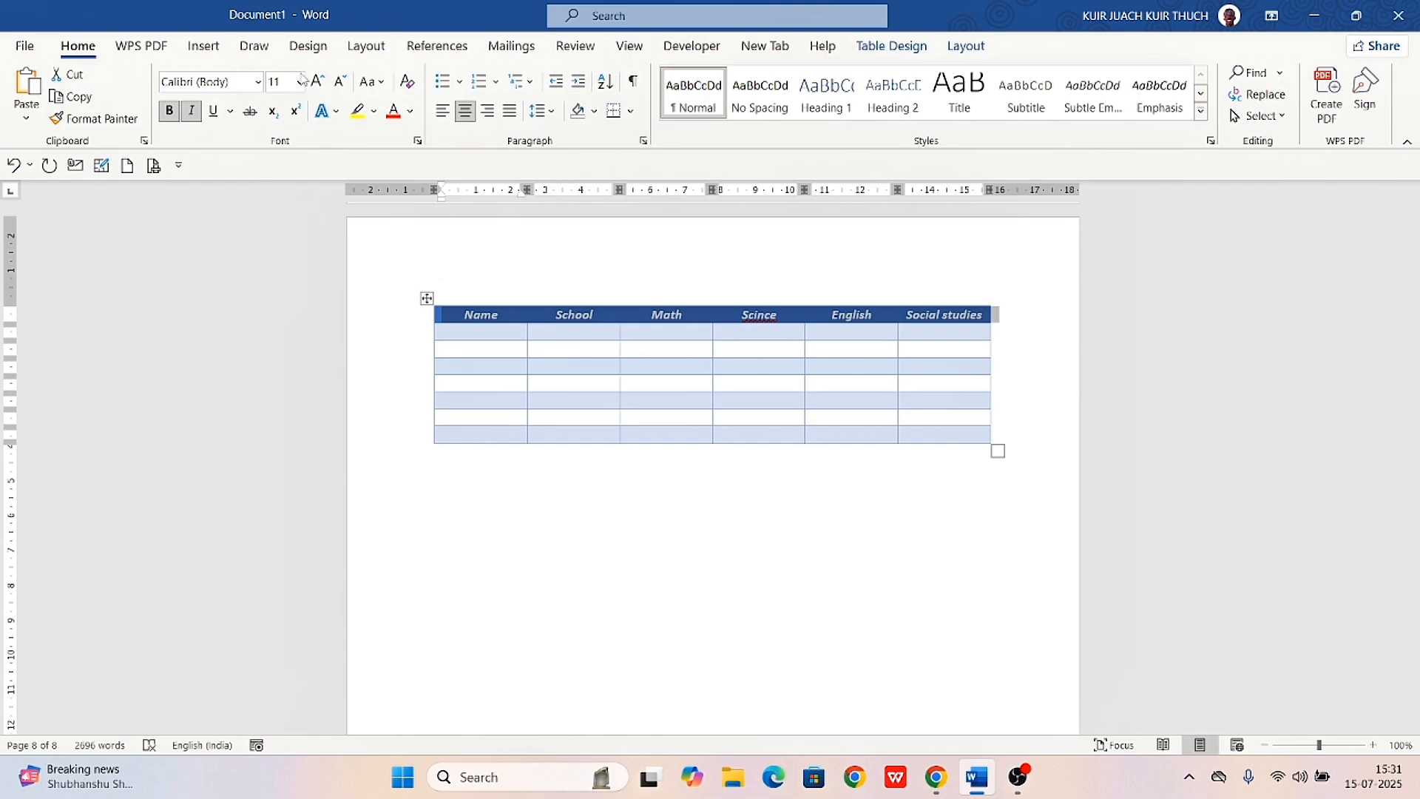
Set the header row's font to Algerian and resize the table so that it is narrower and taller
left_click(257, 81)
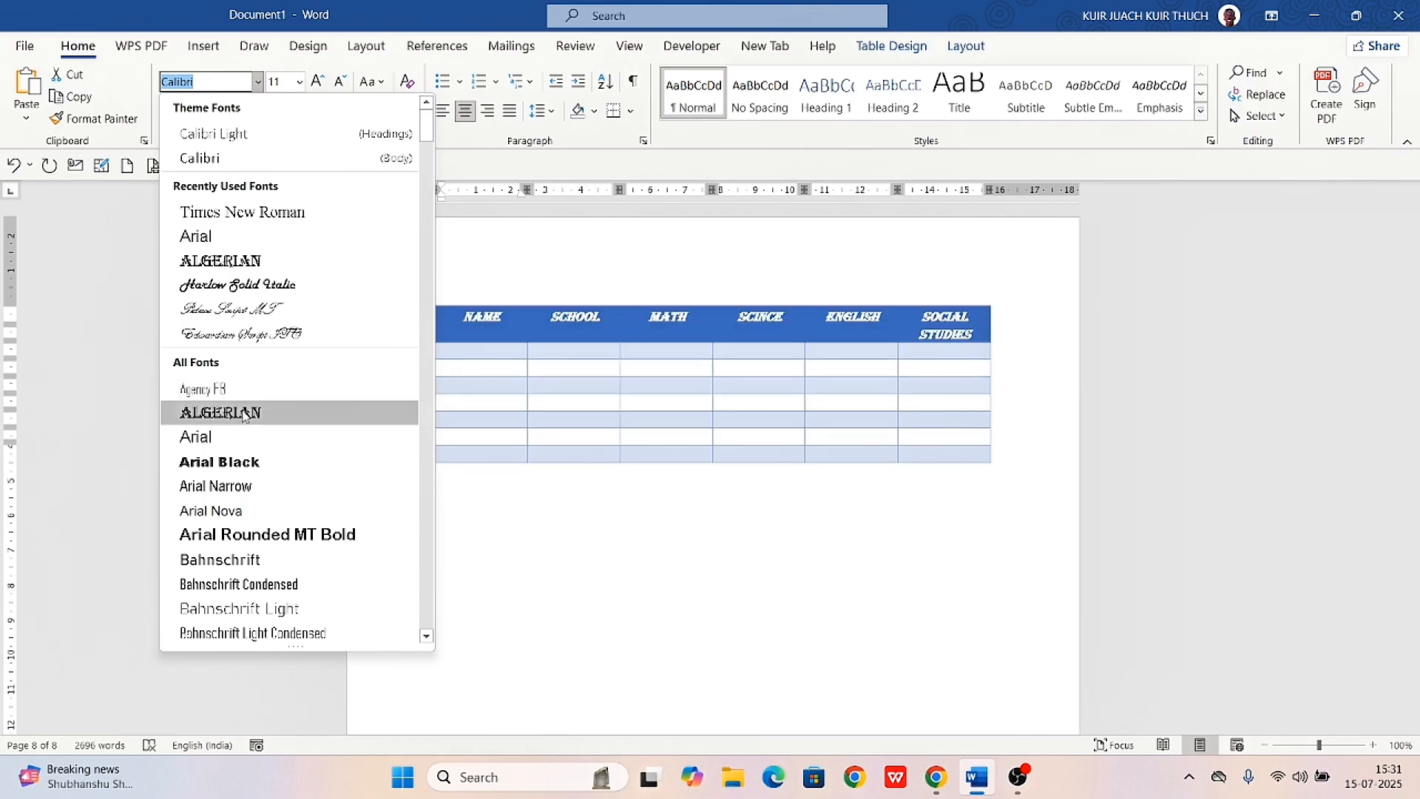
left_click(244, 414)
left_click(683, 579)
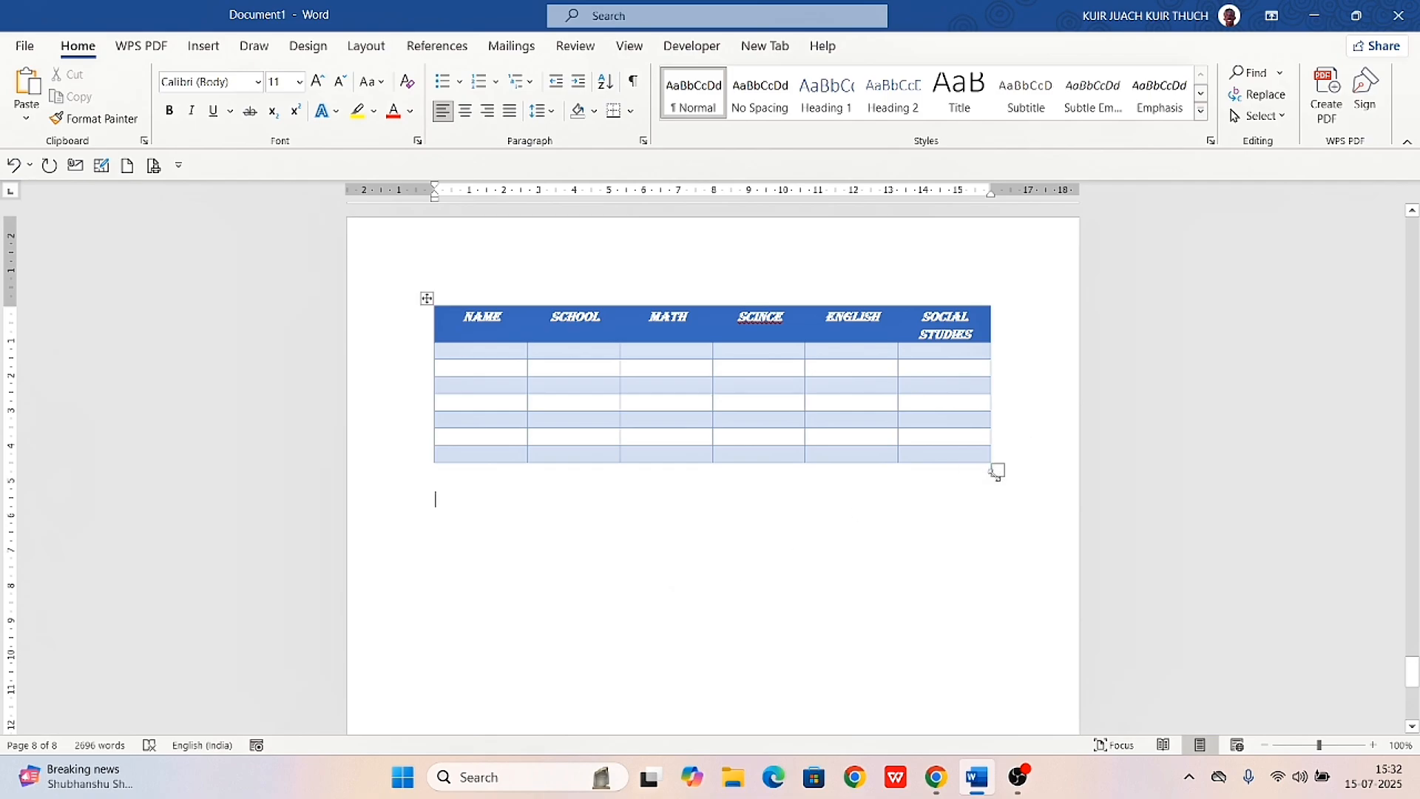
left_click_drag(996, 472, 923, 568)
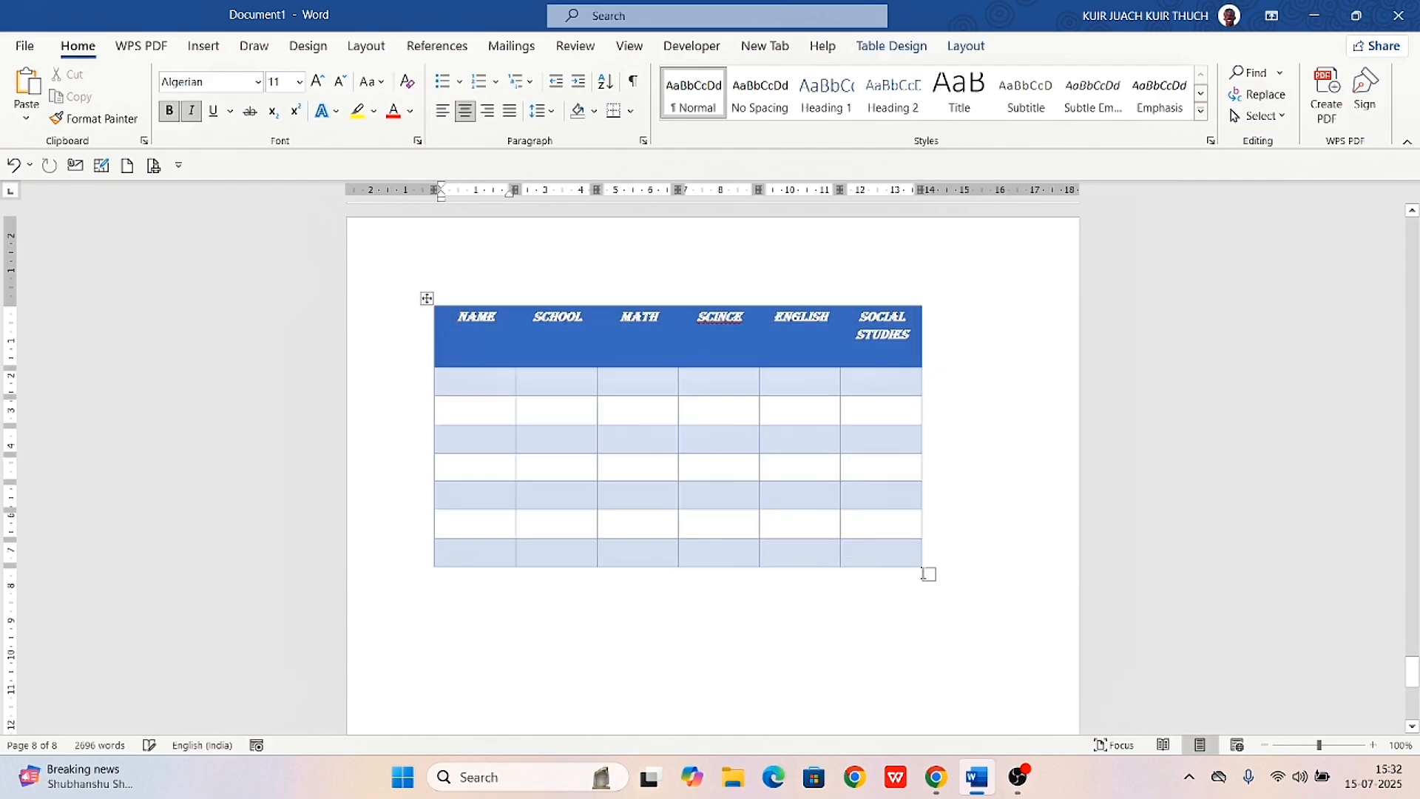
left_click(208, 49)
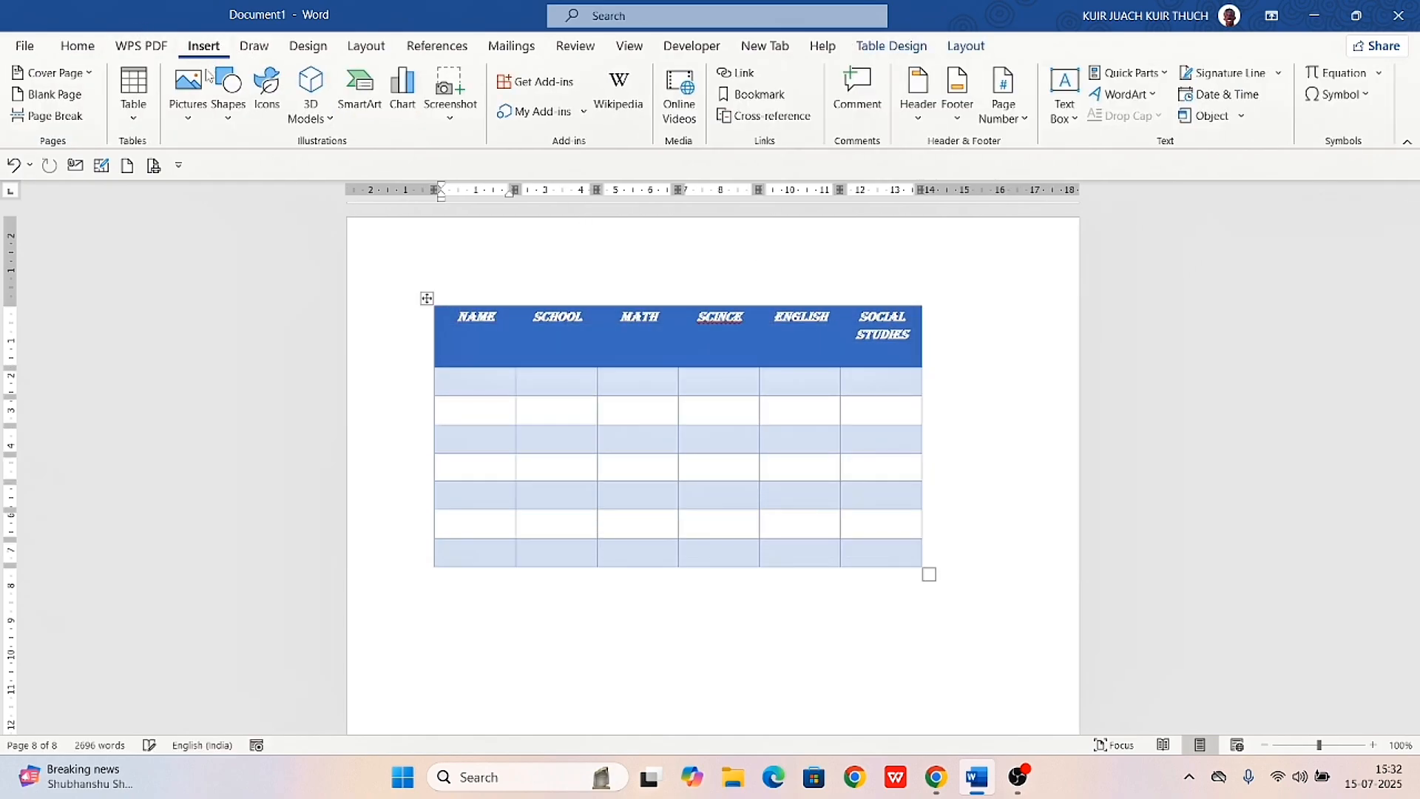
left_click(136, 118)
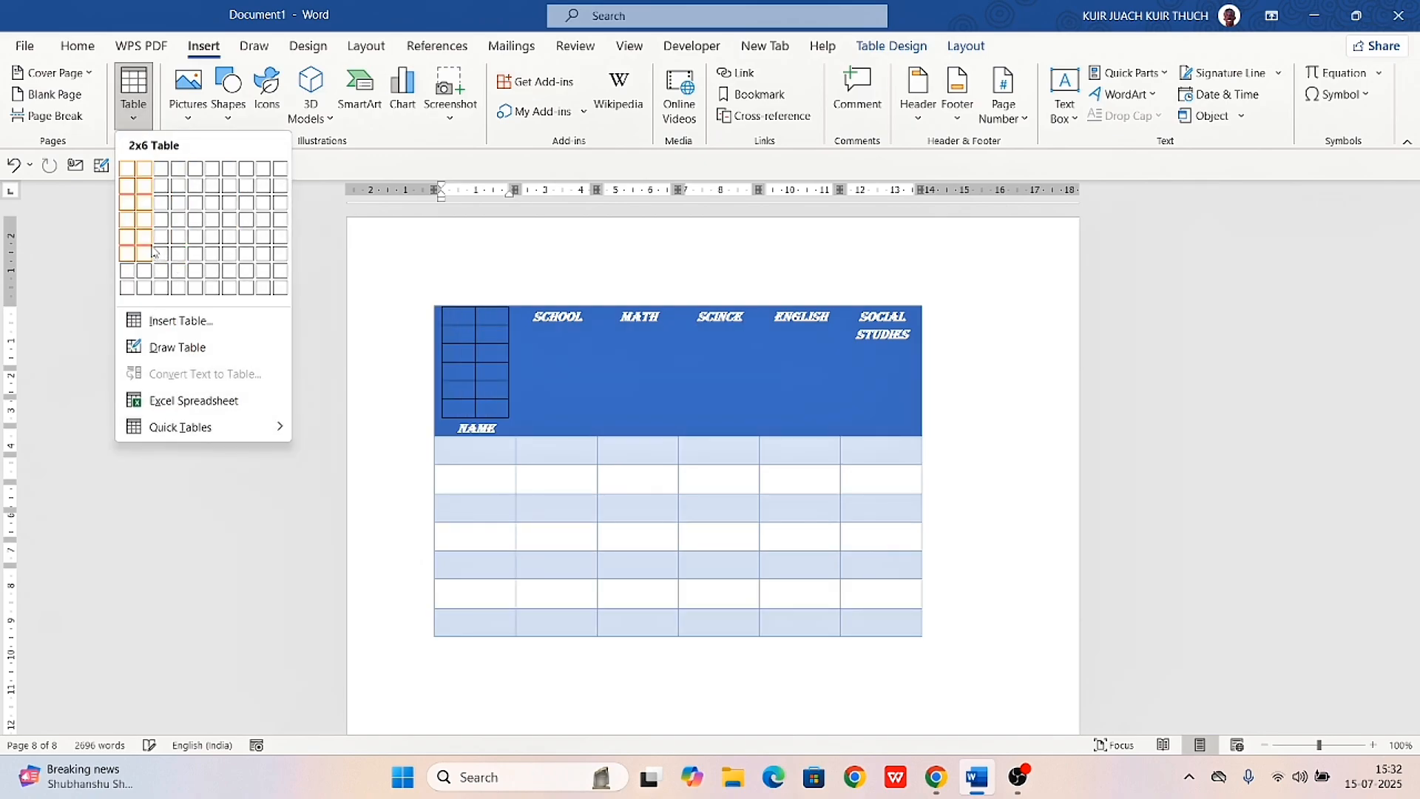
left_click(481, 285)
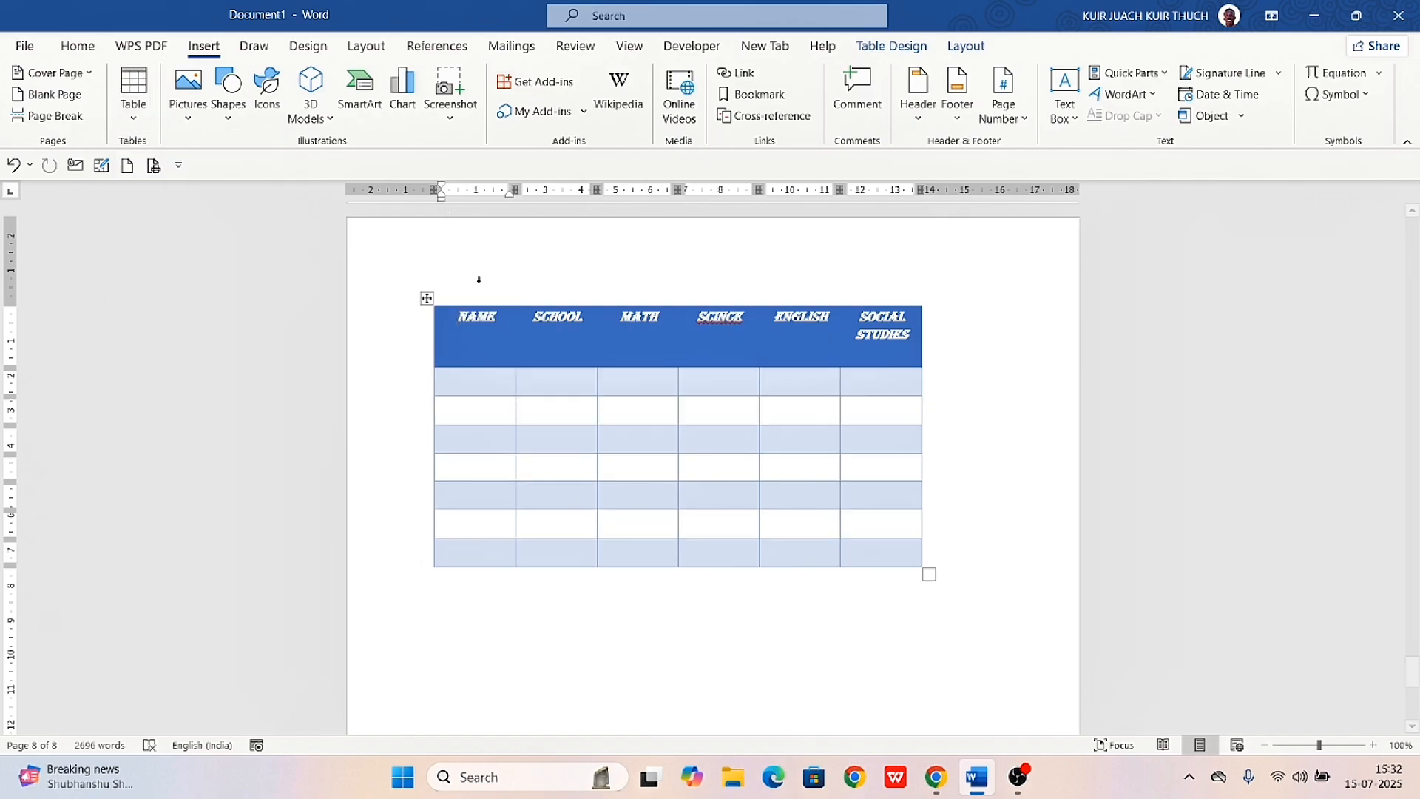
Start a custom-size table on the empty line below the existing table, with 10 columns and 7 rows
left_click(642, 619)
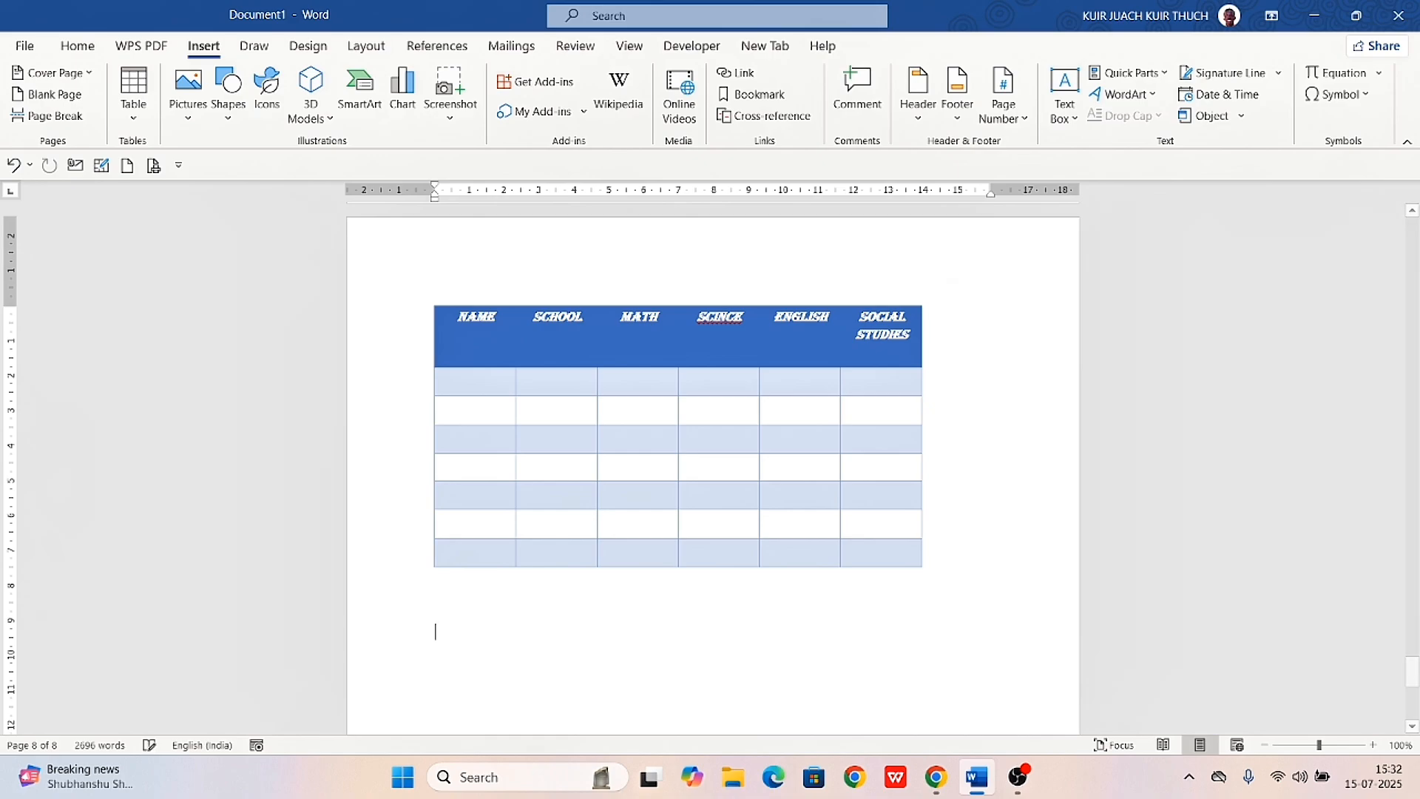
scroll(642, 621, "down", 3)
right_click(642, 621)
scroll(642, 624, "down", 2)
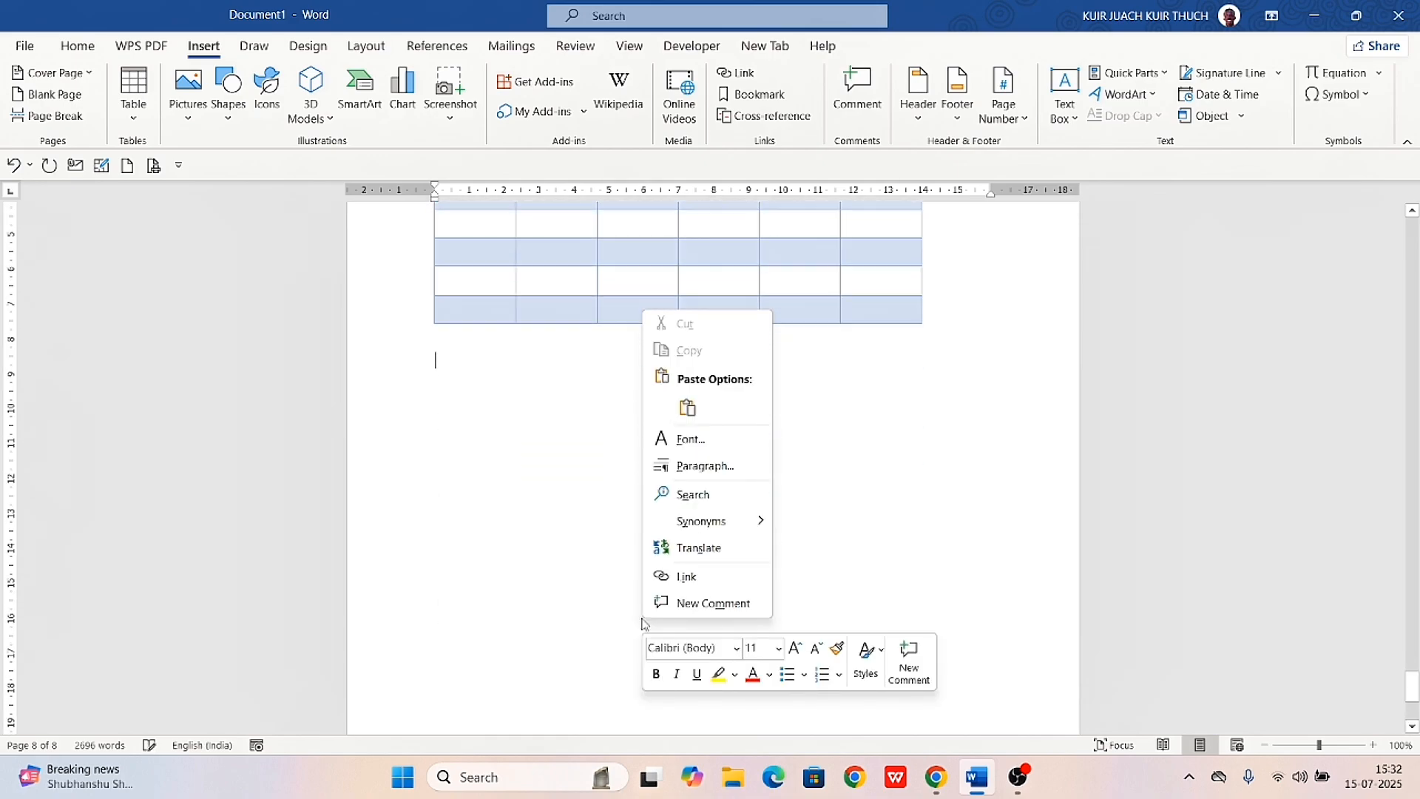
left_click(513, 450)
left_click(133, 92)
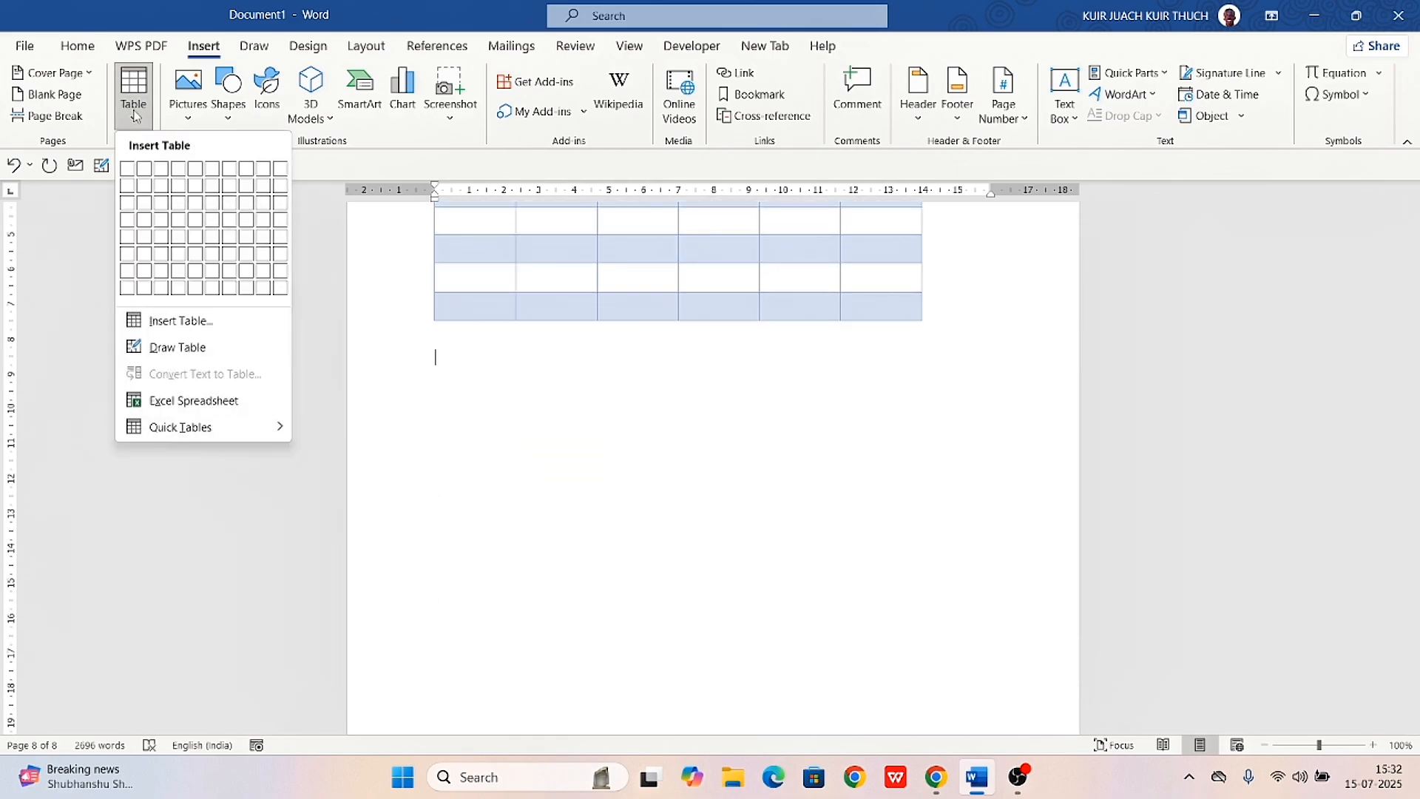
left_click(191, 322)
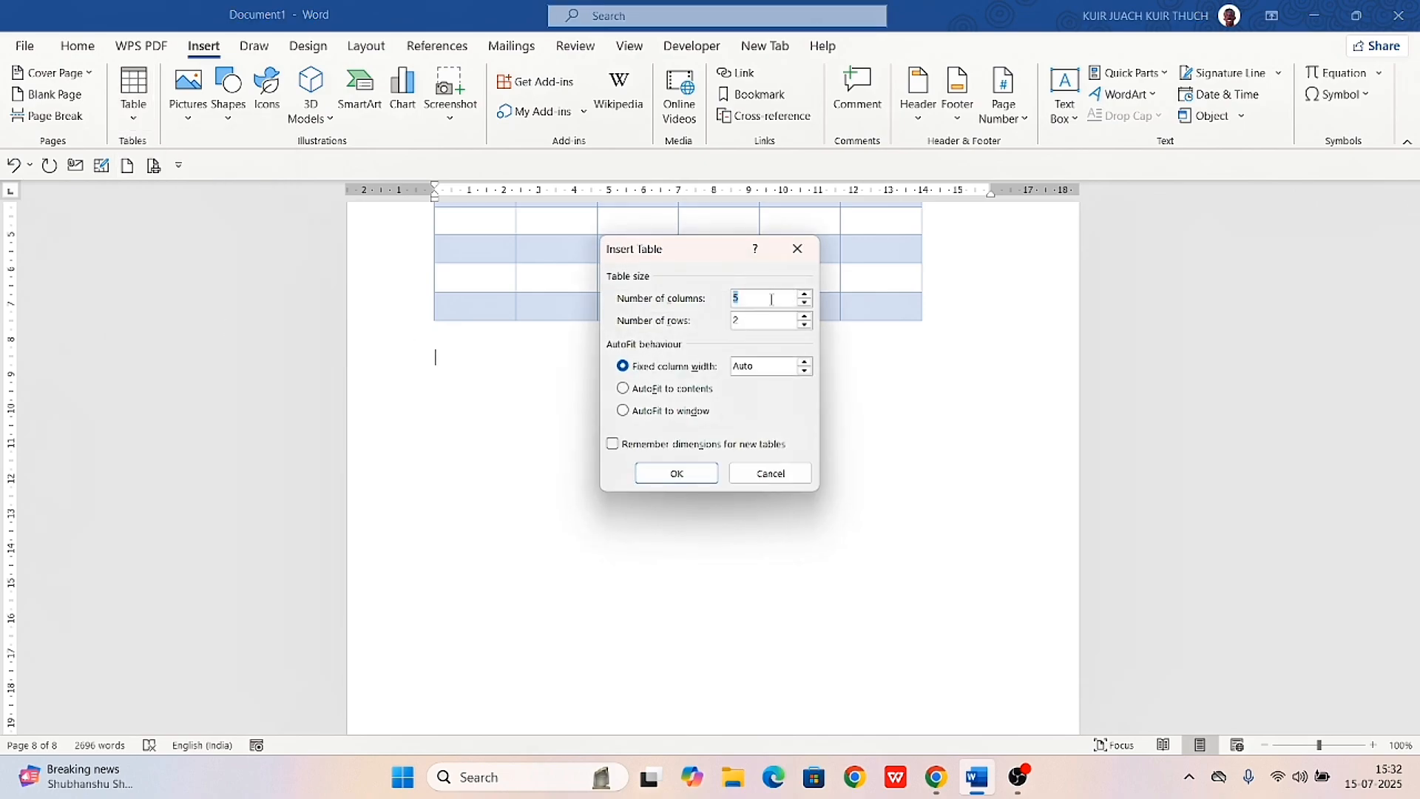
type("1")
key("BackSpace")
type("7")
Try the AutoFit options for the new table, keep the fixed column width on Auto and insert it
left_click(804, 371)
type("2")
key("BackSpace")
key("BackSpace")
left_click(804, 370)
left_click(805, 370)
left_click(622, 388)
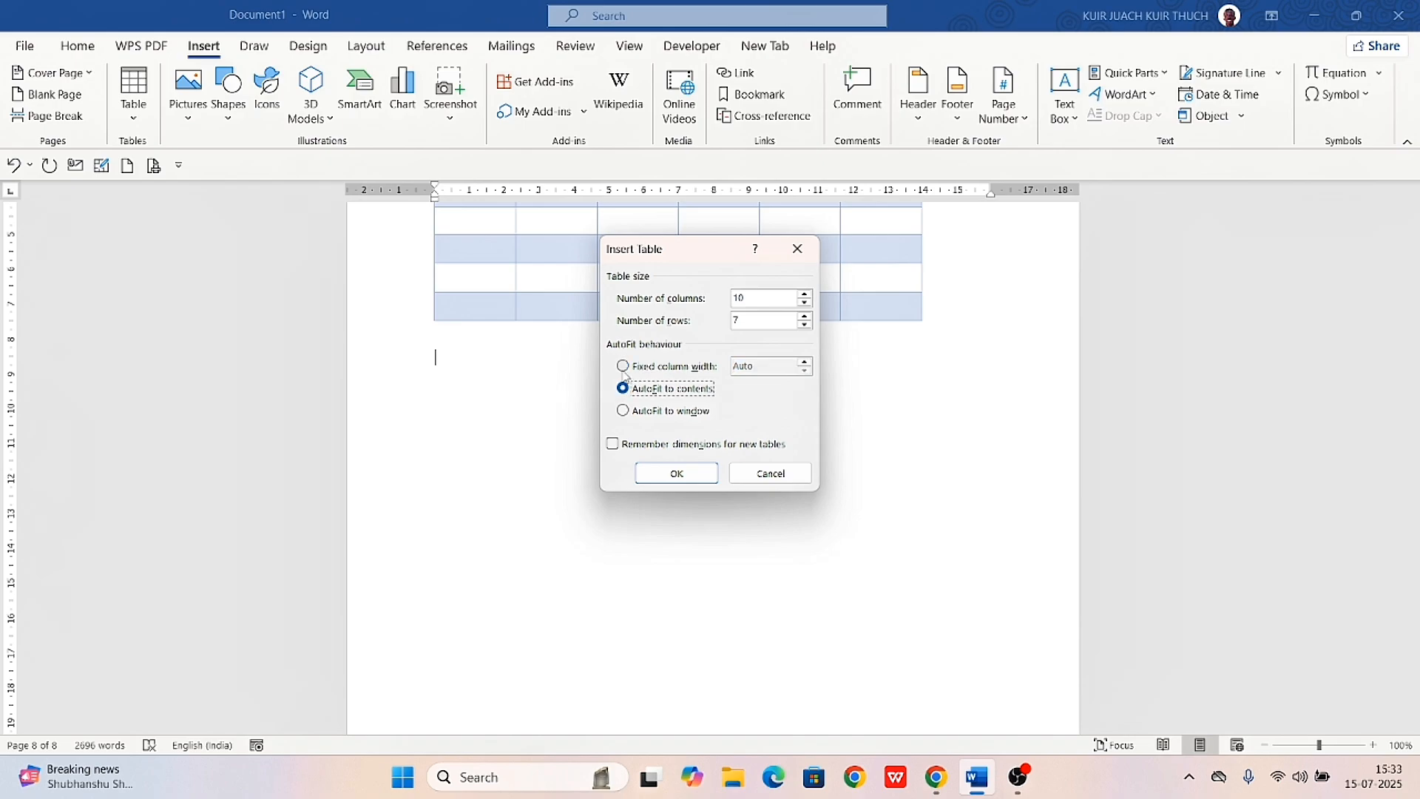
left_click(623, 365)
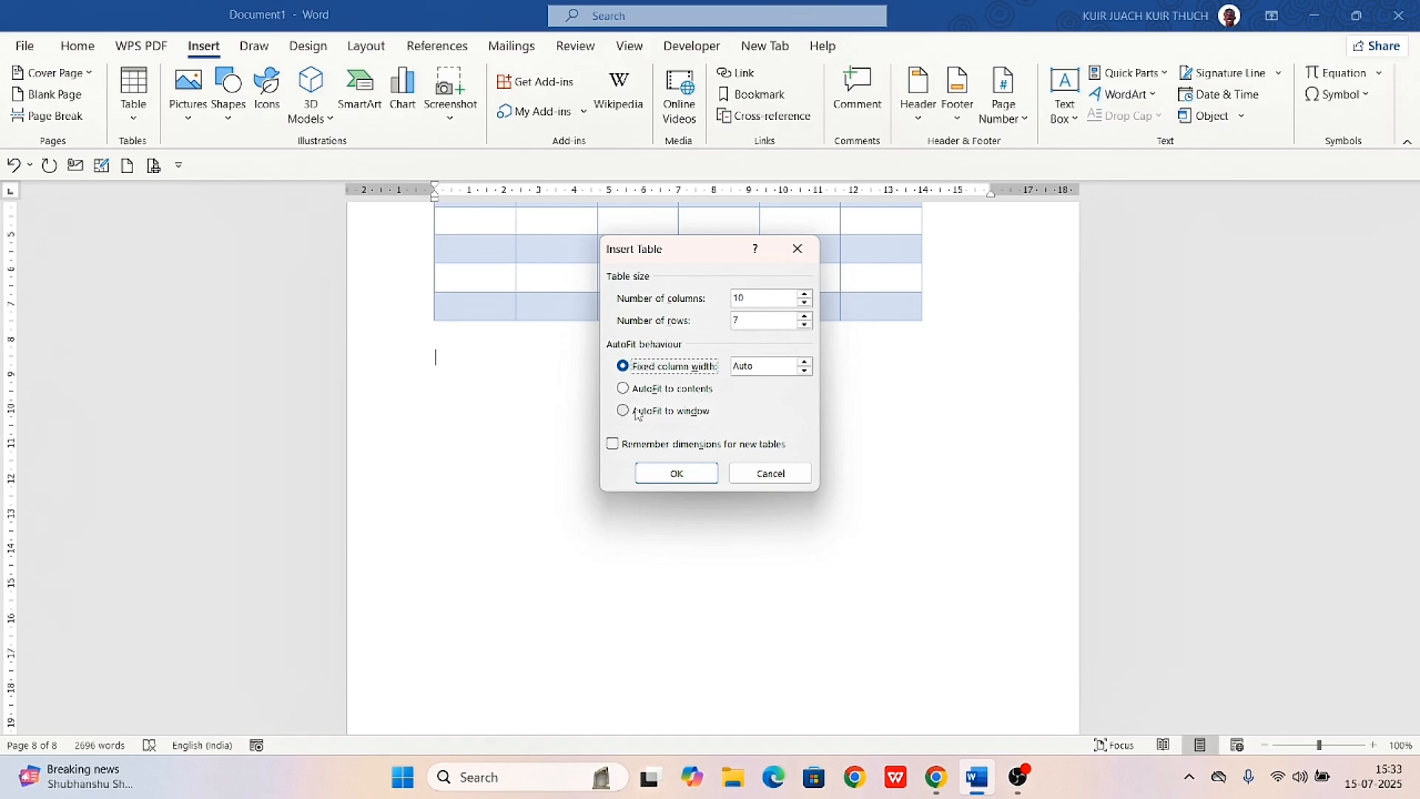
left_click(624, 412)
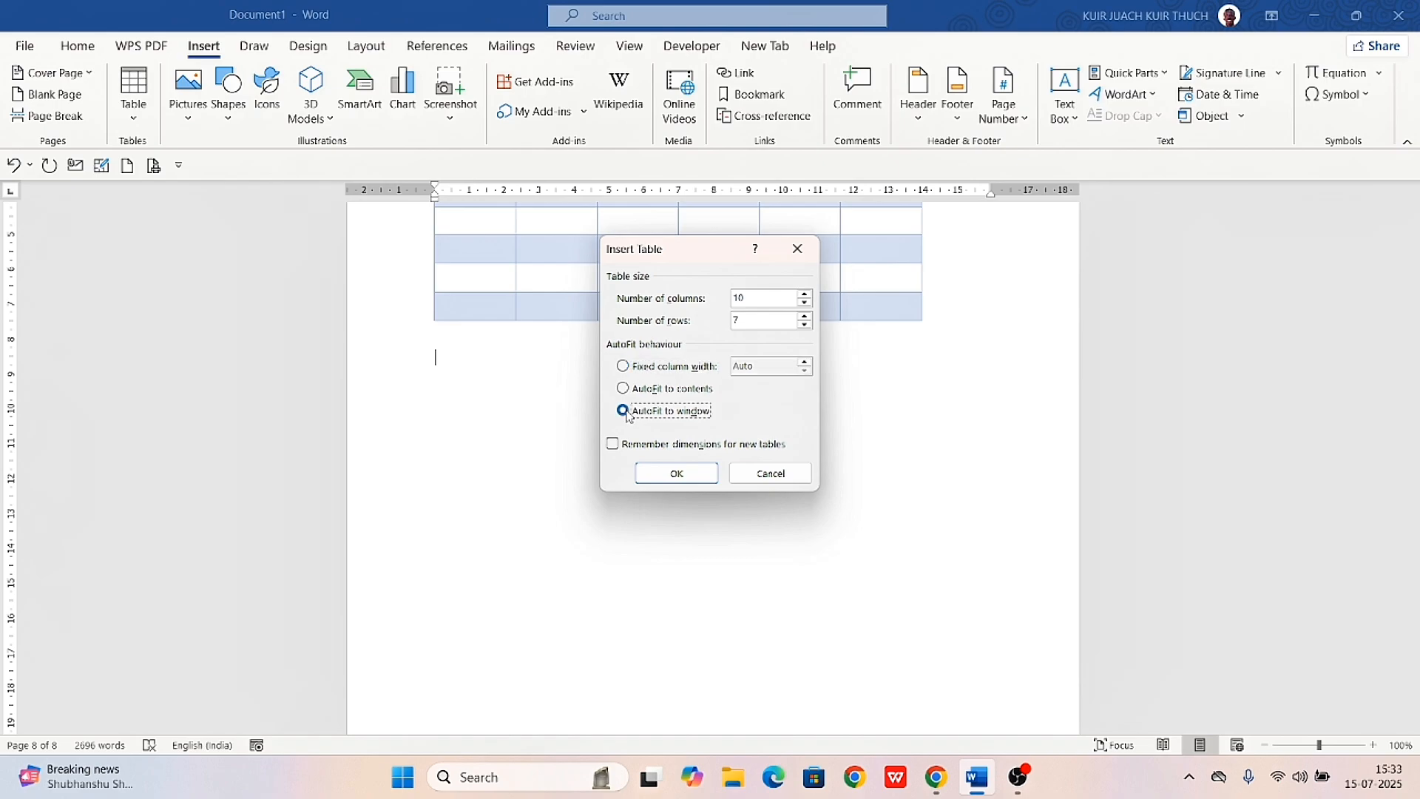
left_click(624, 368)
left_click(677, 474)
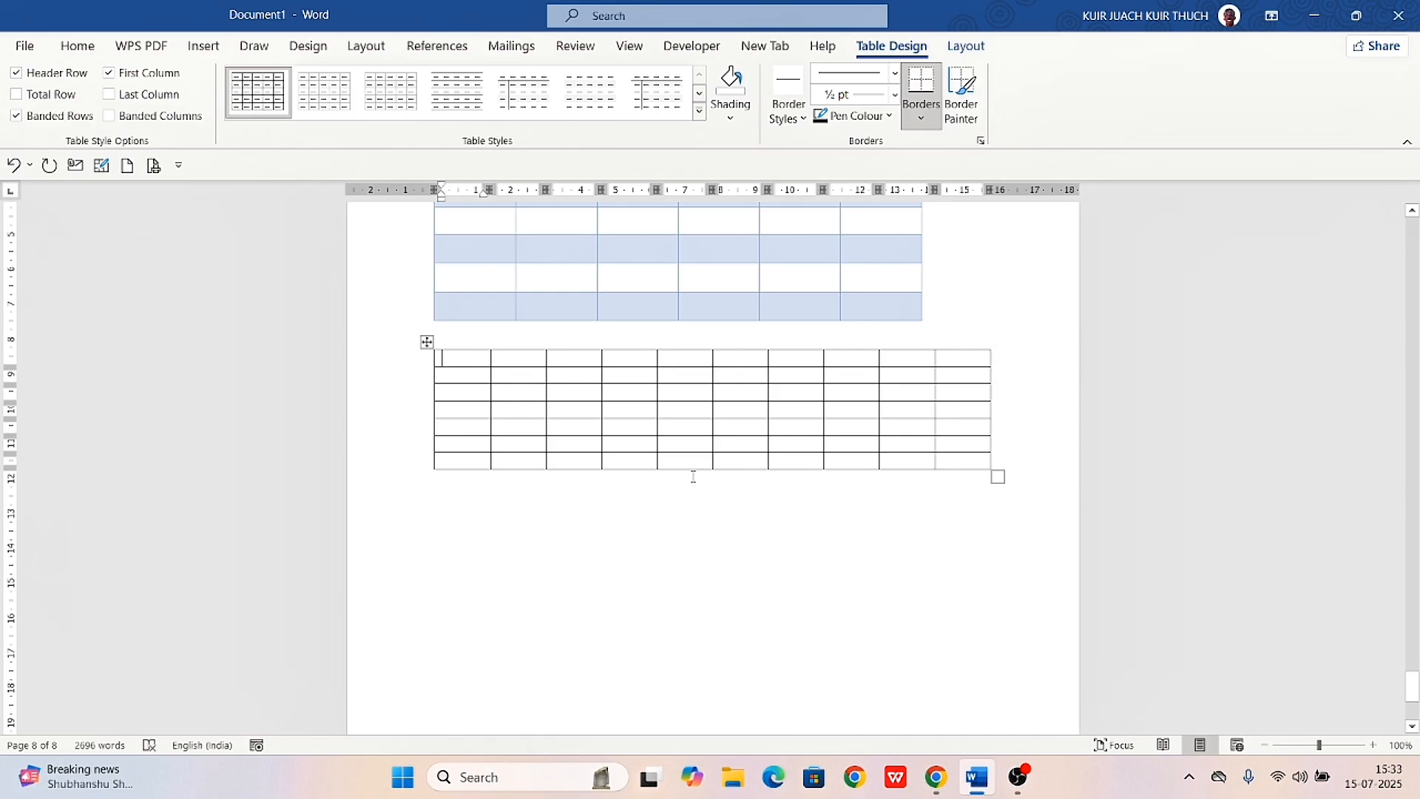
left_click(731, 118)
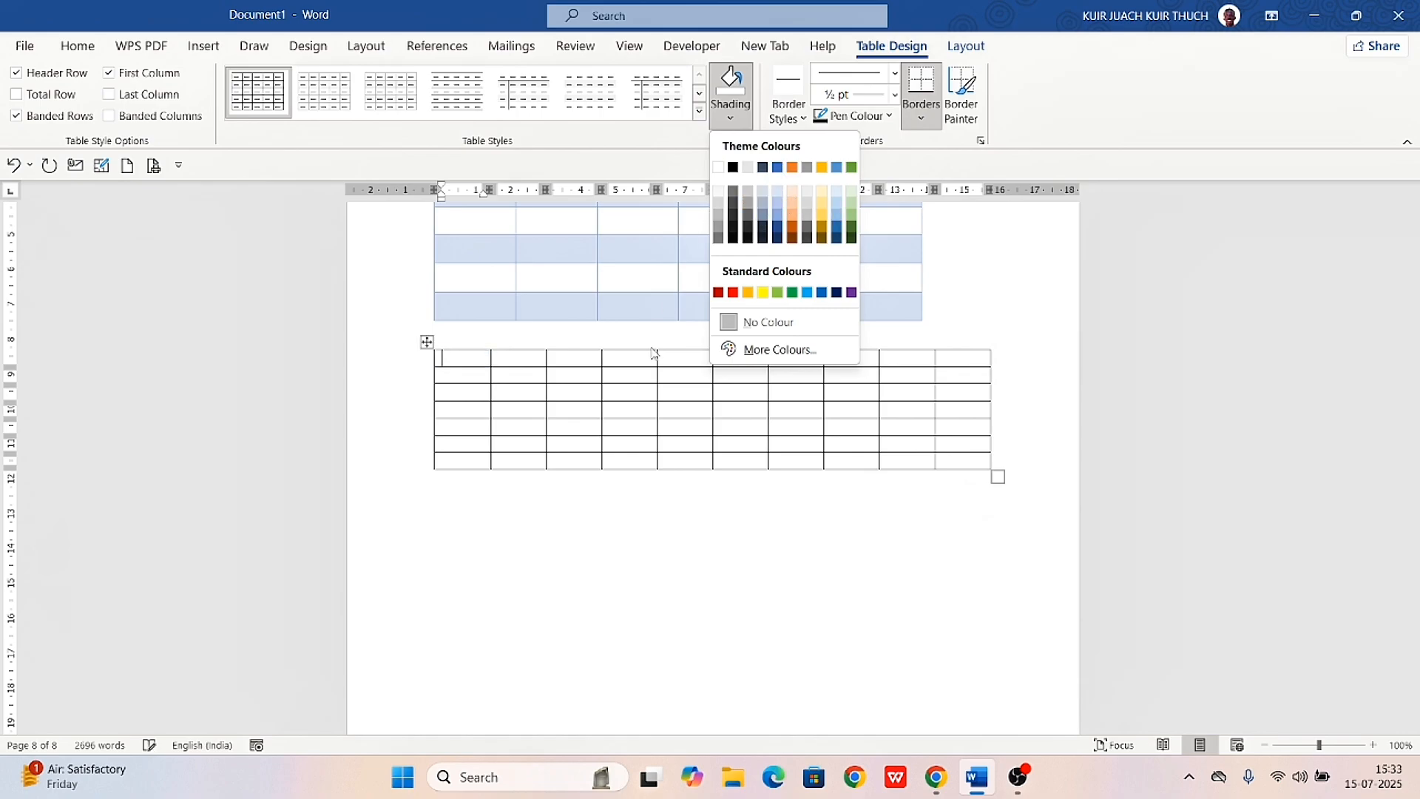
key("Escape")
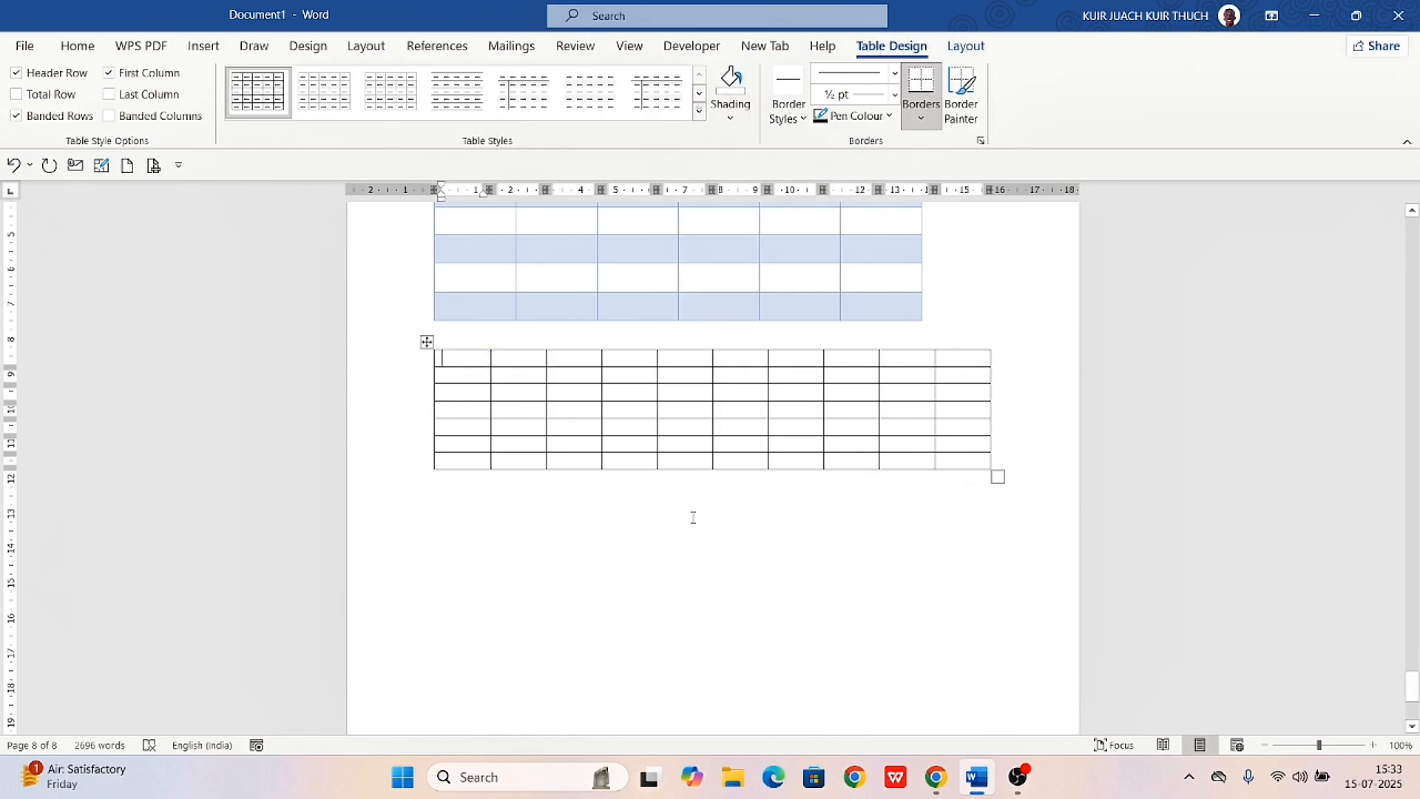
left_click(735, 446)
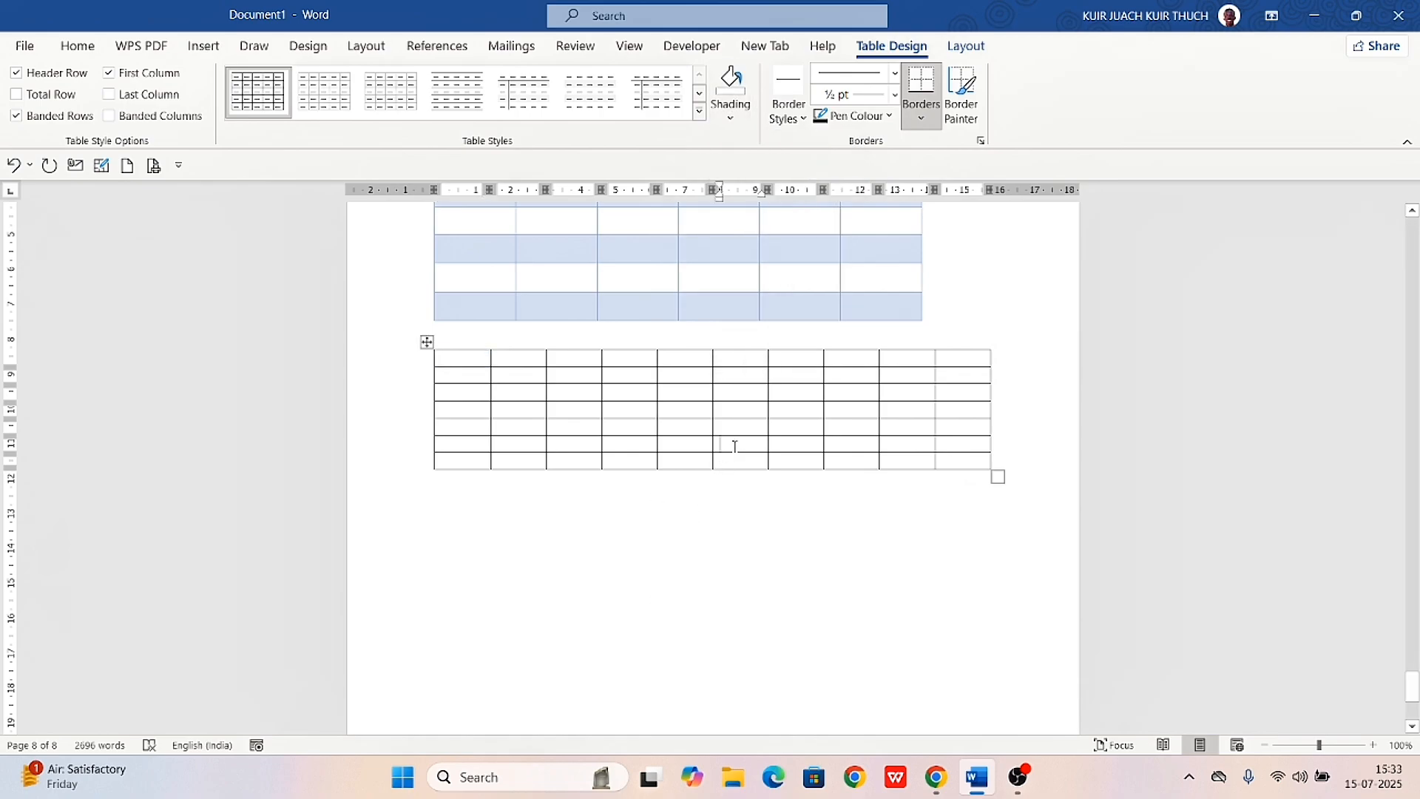
left_click(732, 113)
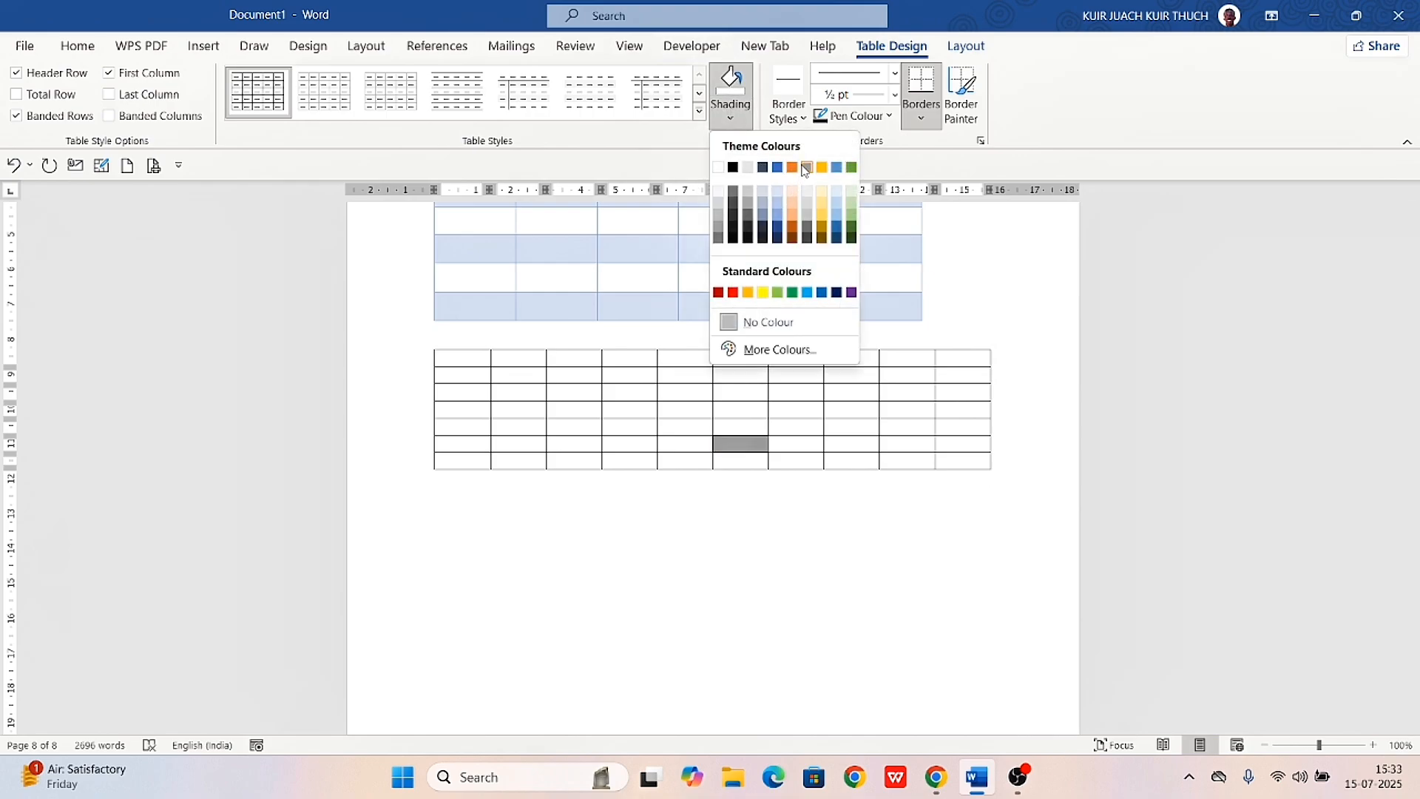
left_click(1038, 268)
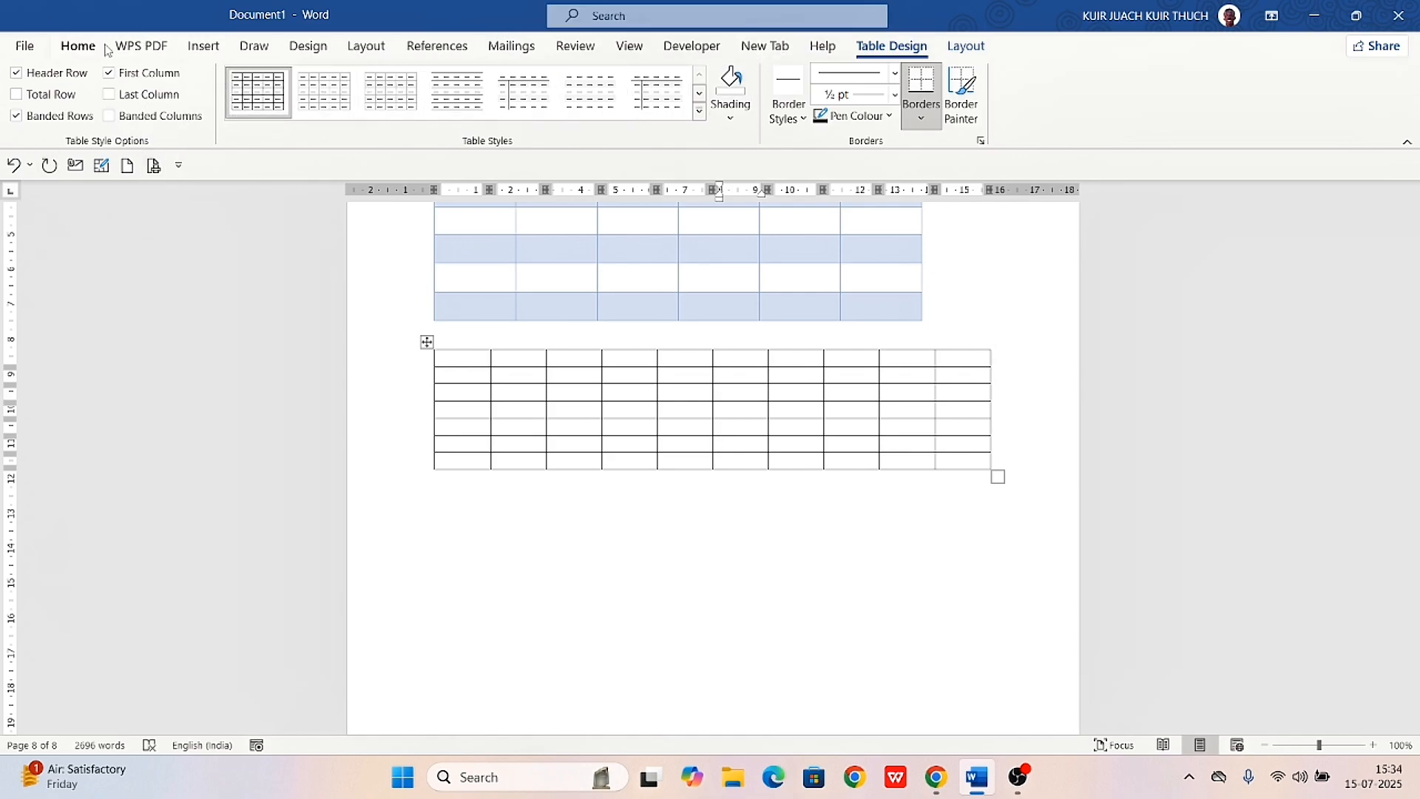
Draw a single-cell table about 13.95 cm wide and 0.59 cm high below the second table
left_click(200, 46)
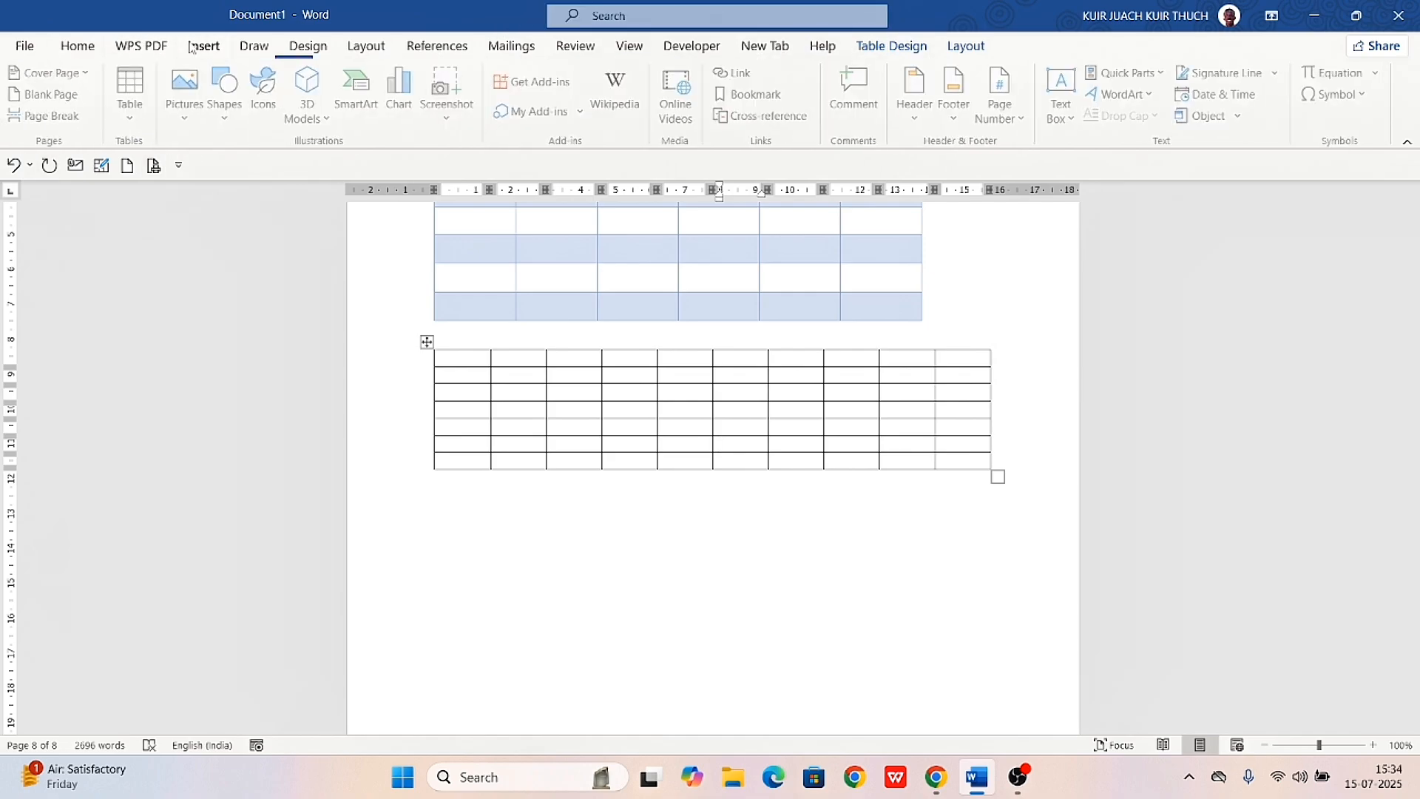
left_click(133, 118)
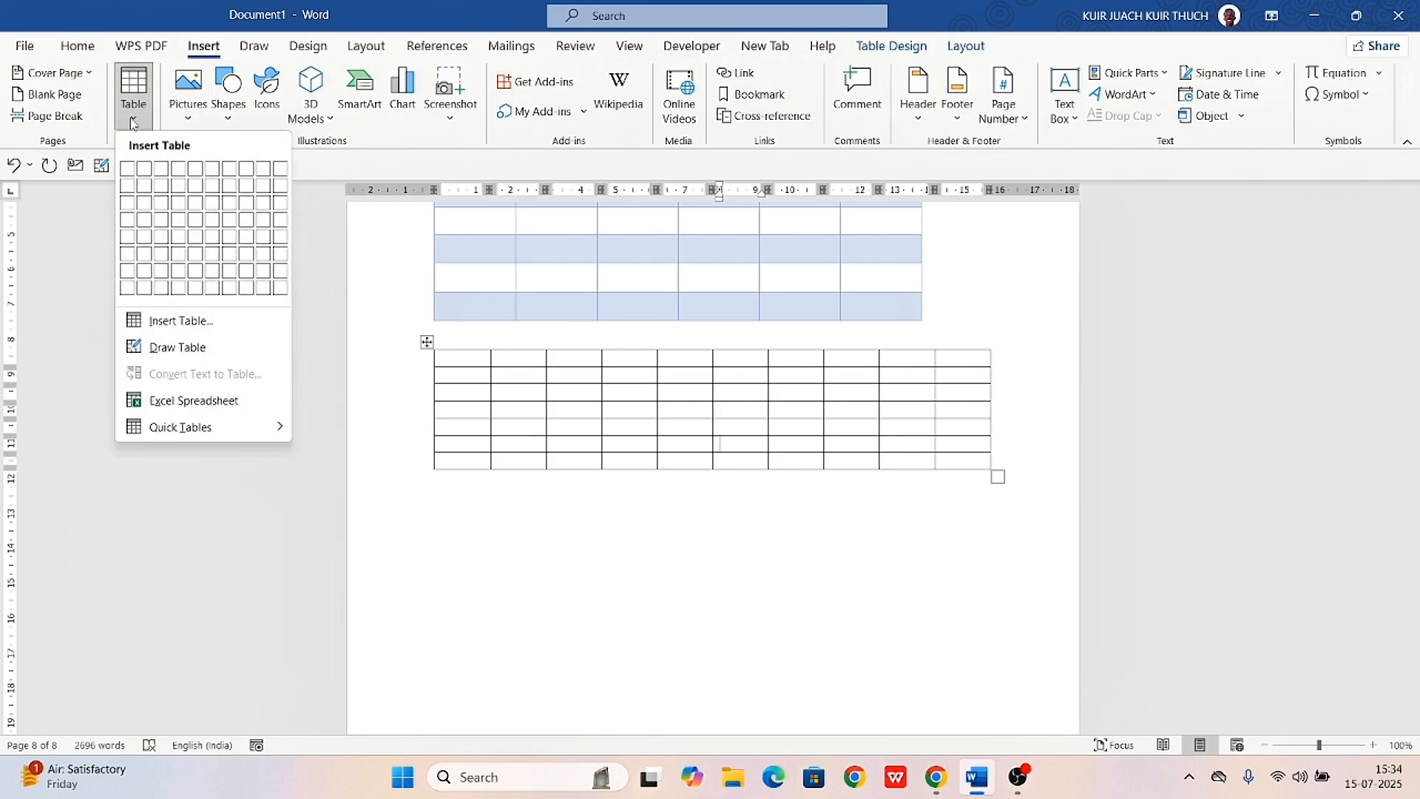
left_click(177, 347)
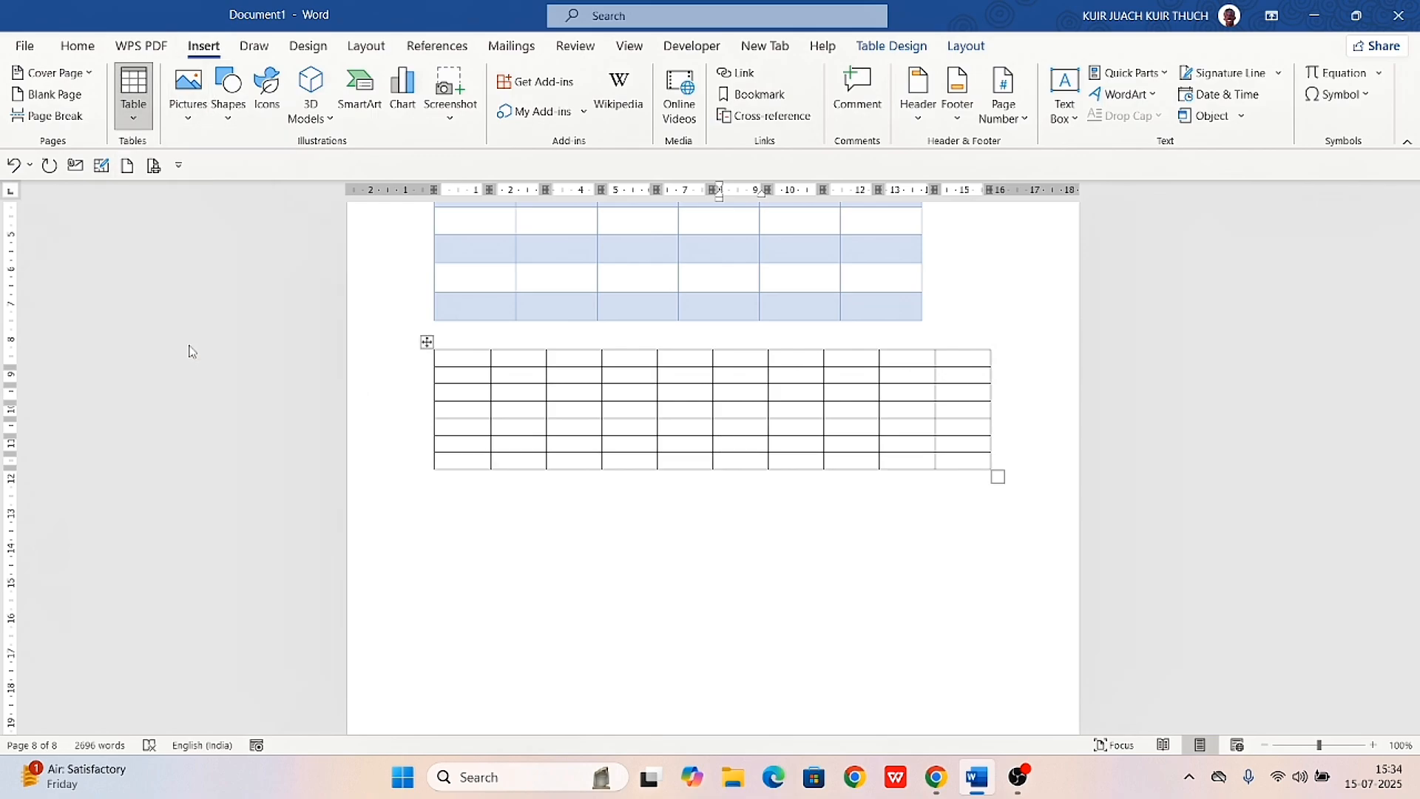
left_click_drag(466, 522, 961, 555)
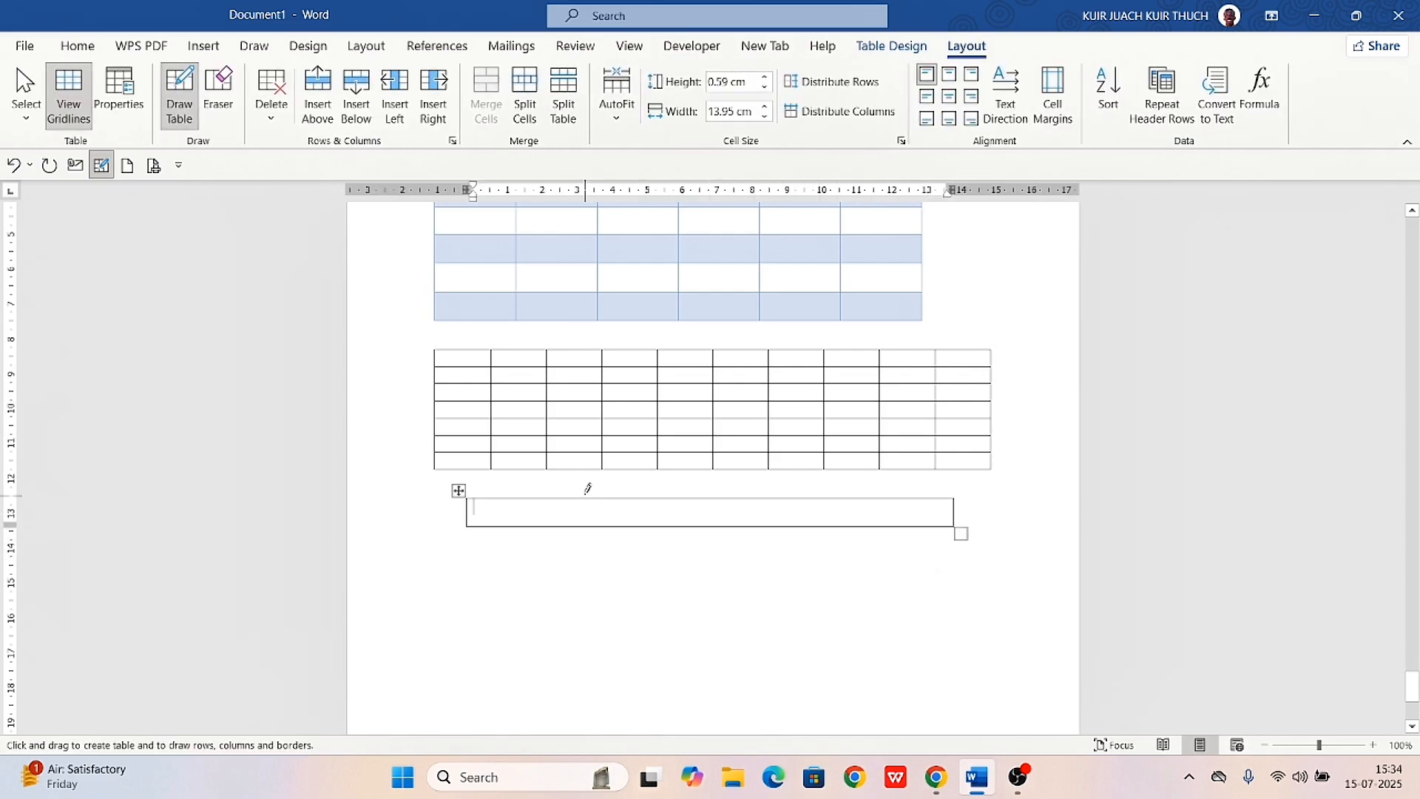
Split the drawn table into two columns and erase the small stray box drawn above it
left_click_drag(585, 491, 602, 529)
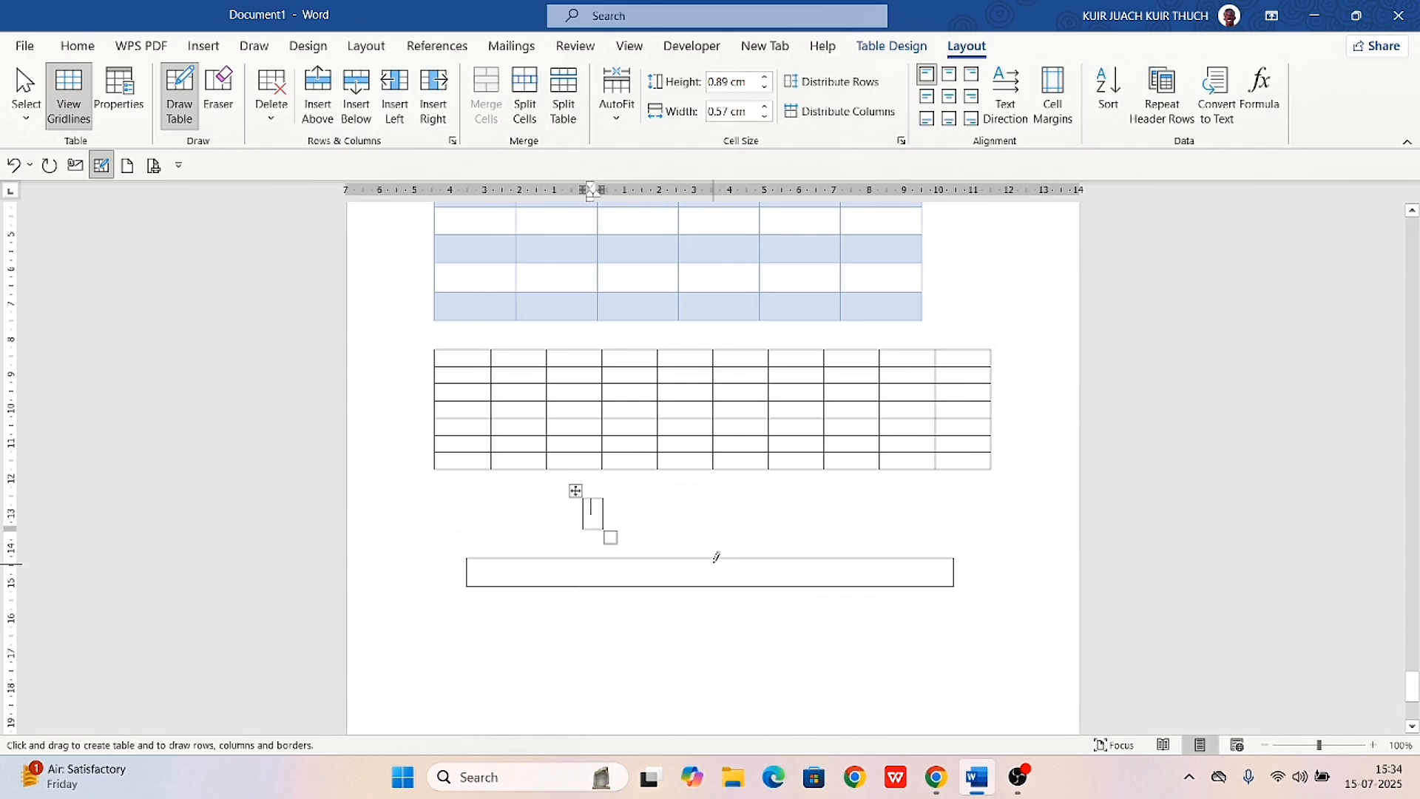
left_click_drag(716, 556, 710, 599)
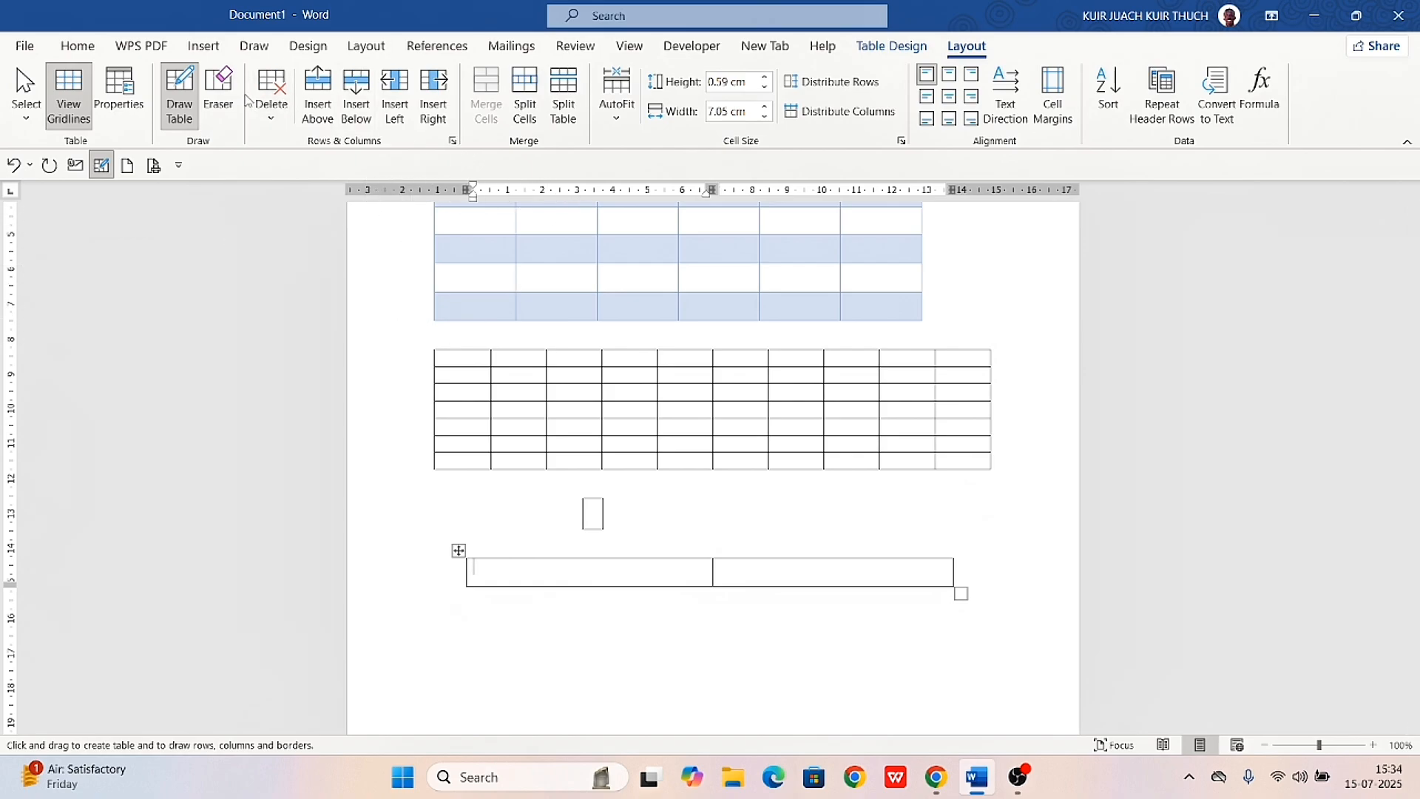
left_click(218, 89)
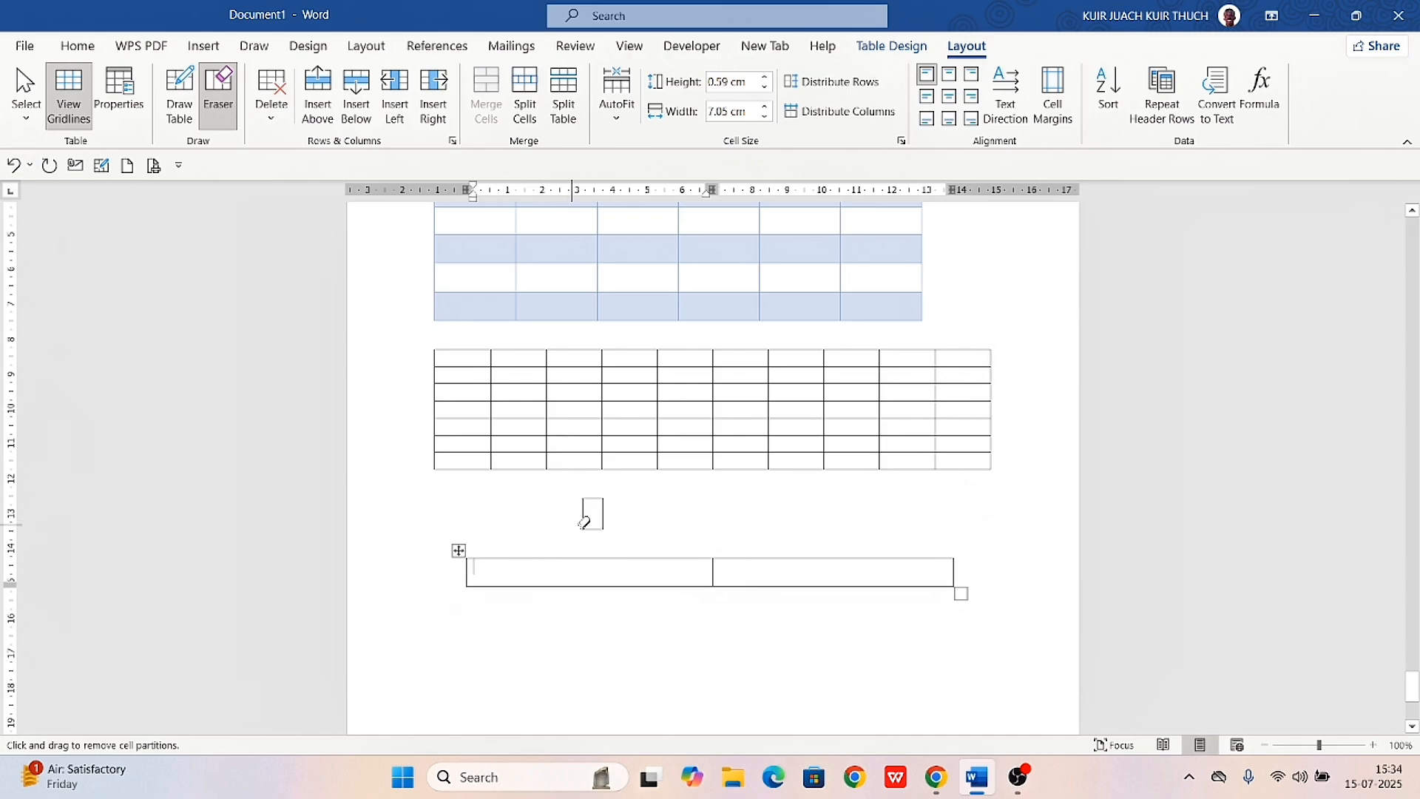
left_click_drag(584, 500, 628, 531)
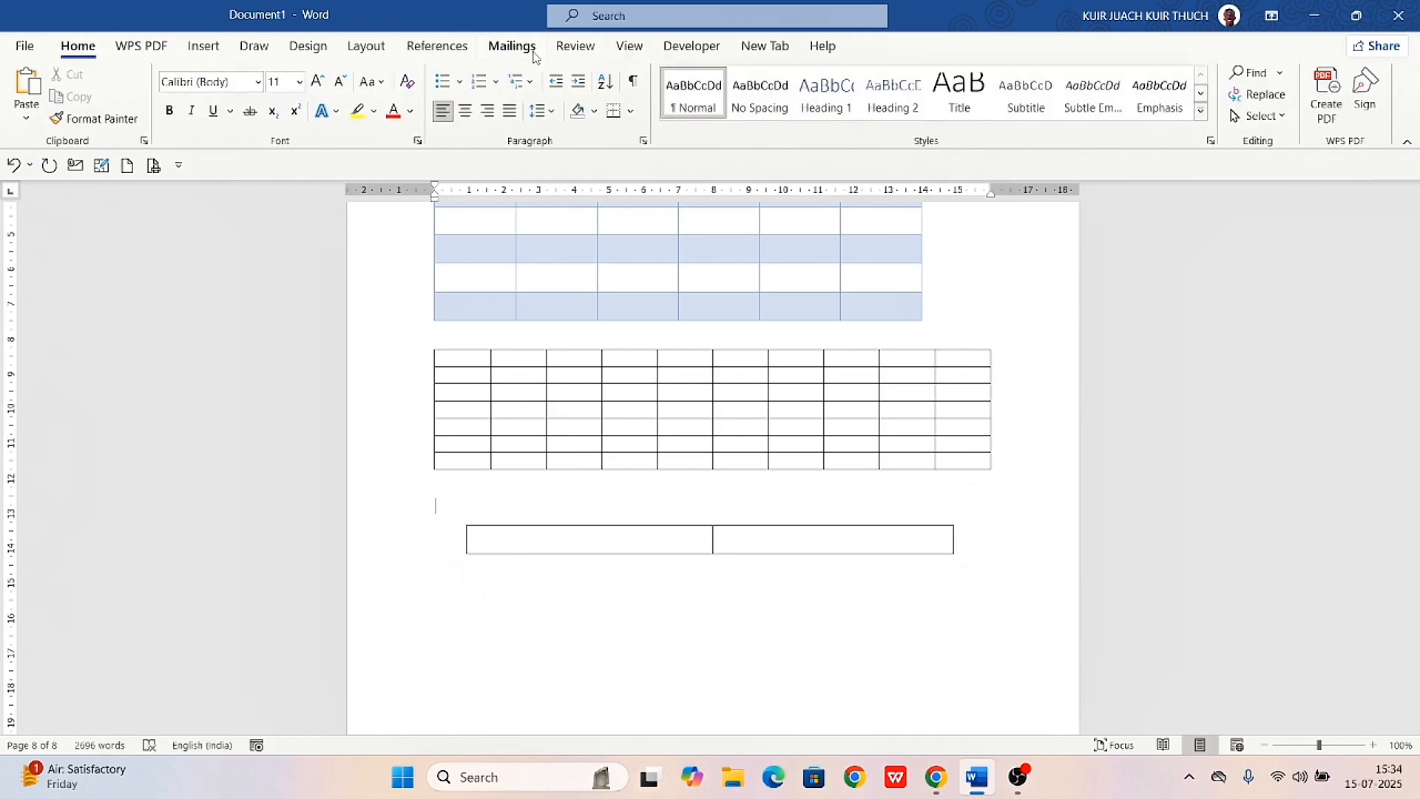
Insert an Excel spreadsheet into the first cell of the drawn table
left_click(676, 536)
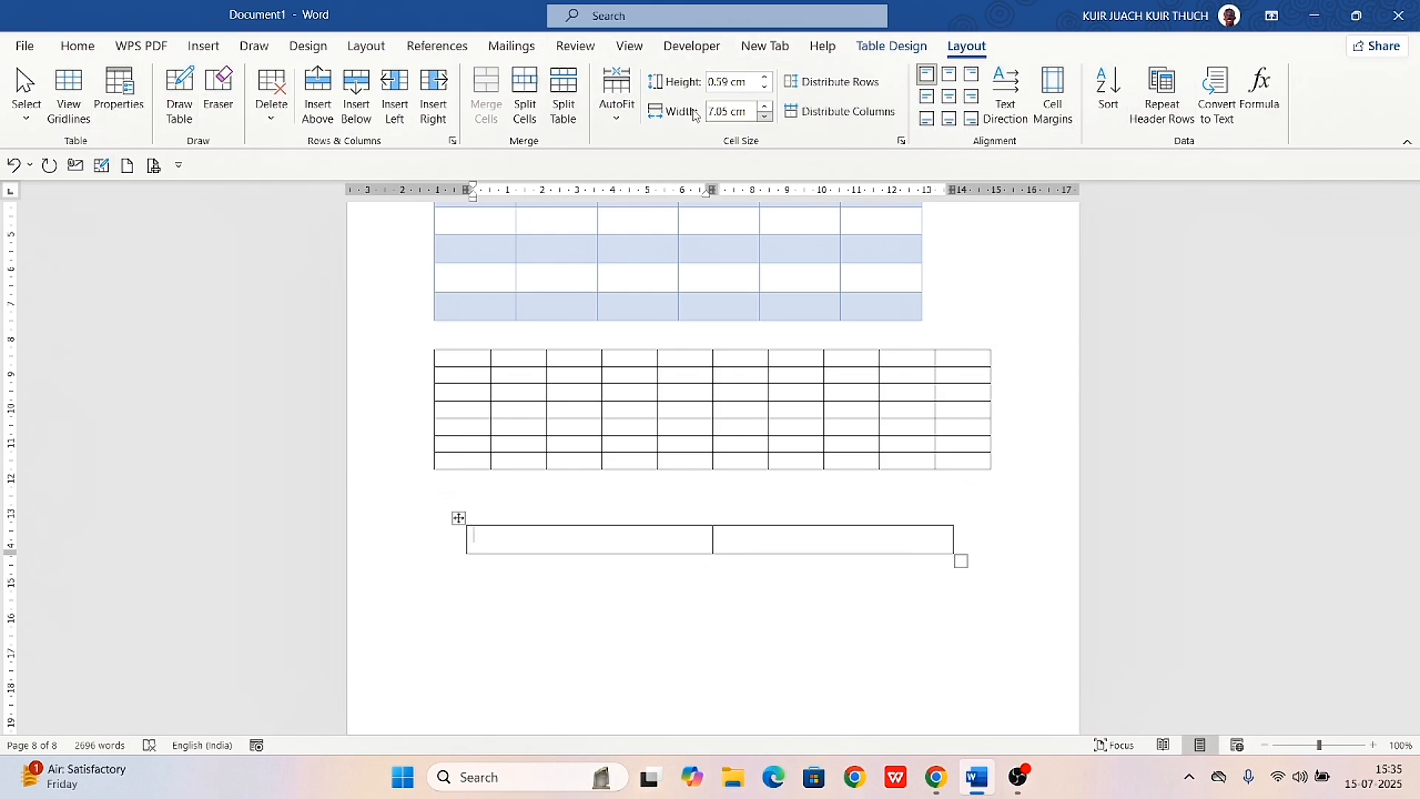
left_click(902, 53)
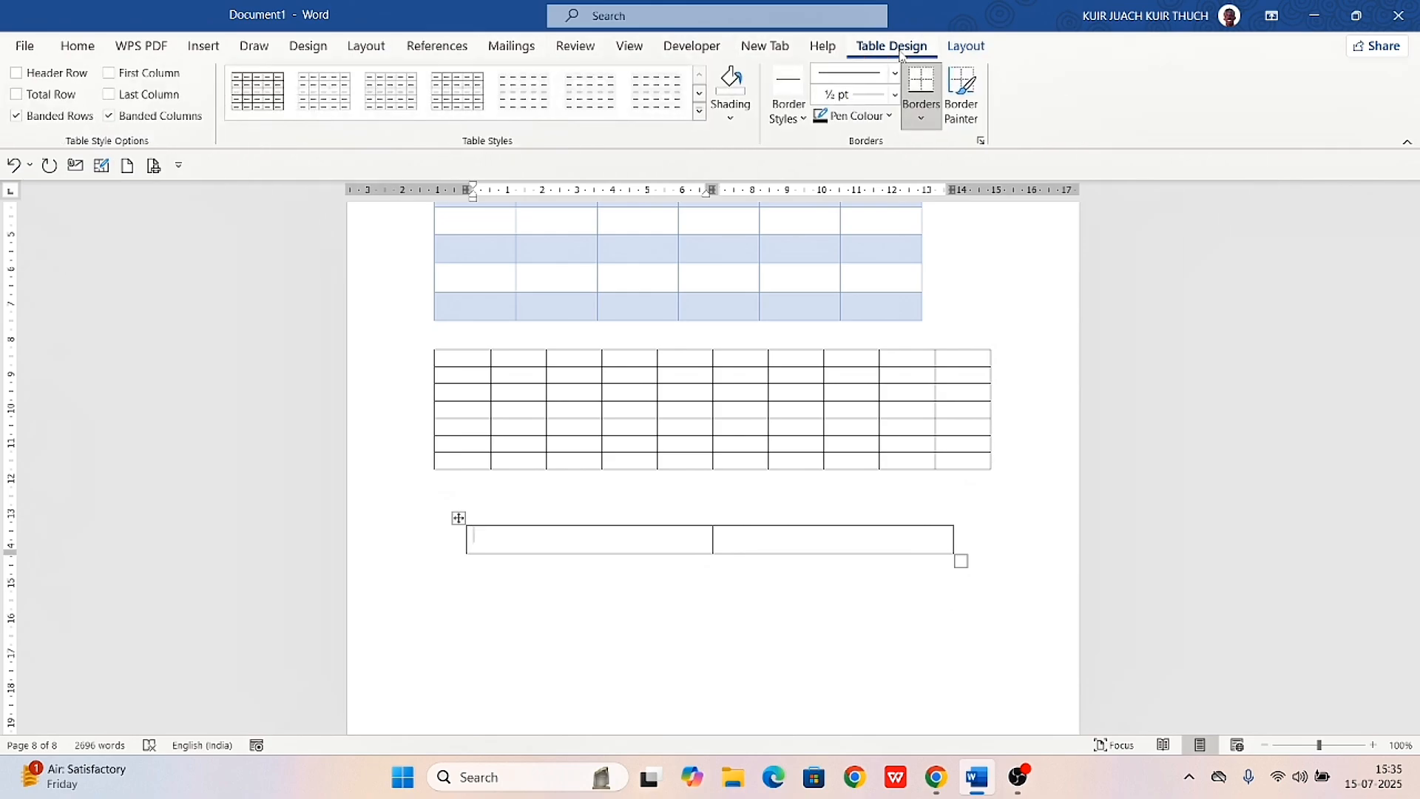
left_click(966, 47)
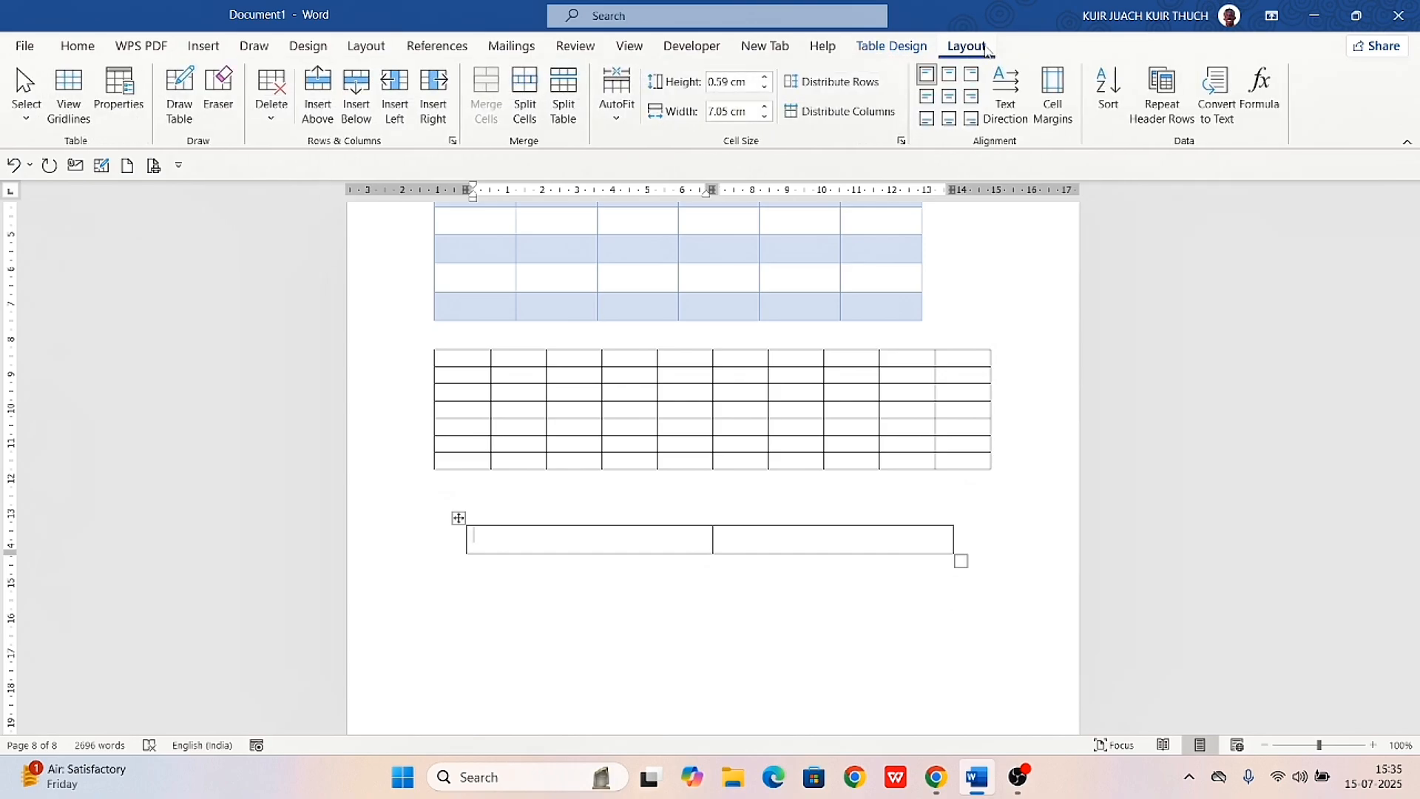
left_click(901, 49)
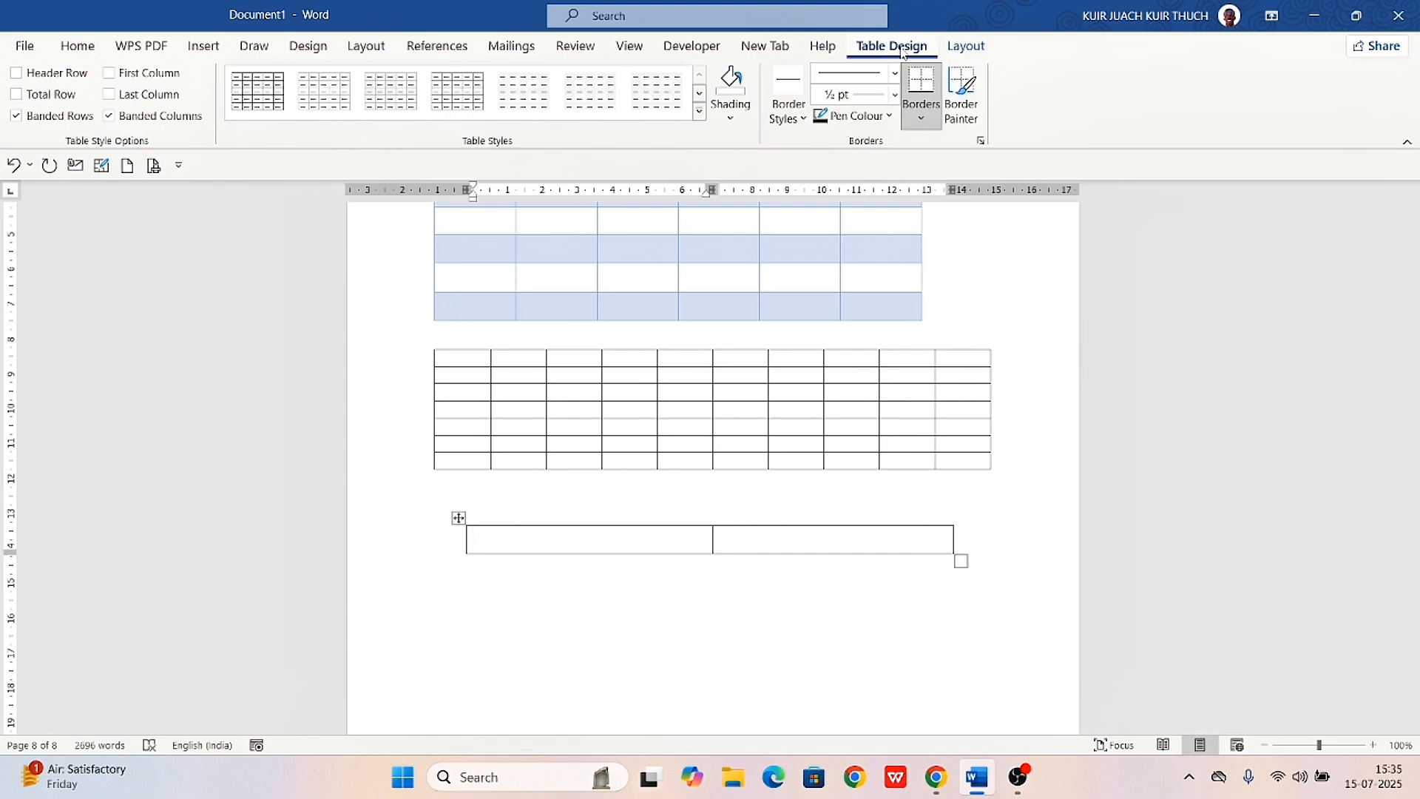
left_click(207, 52)
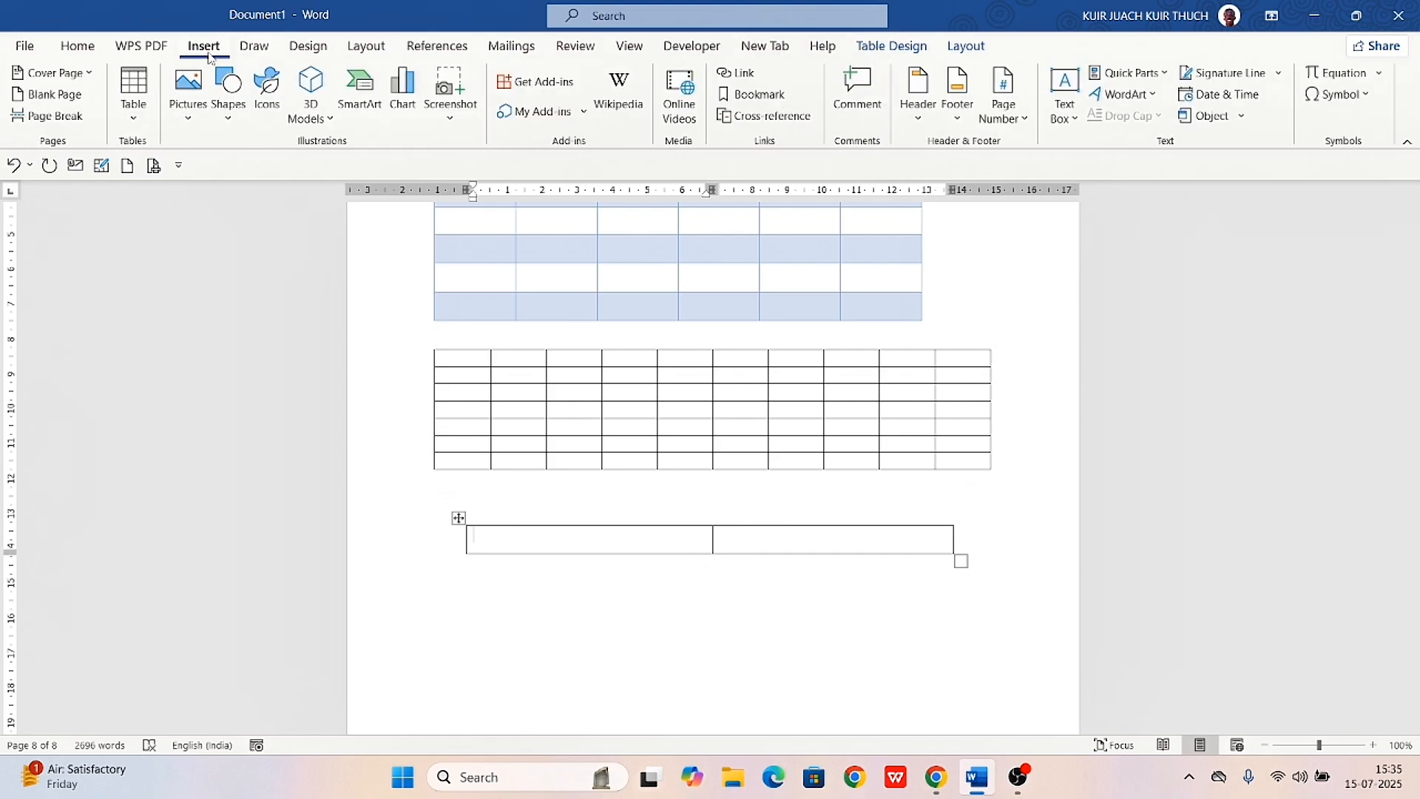
left_click(131, 119)
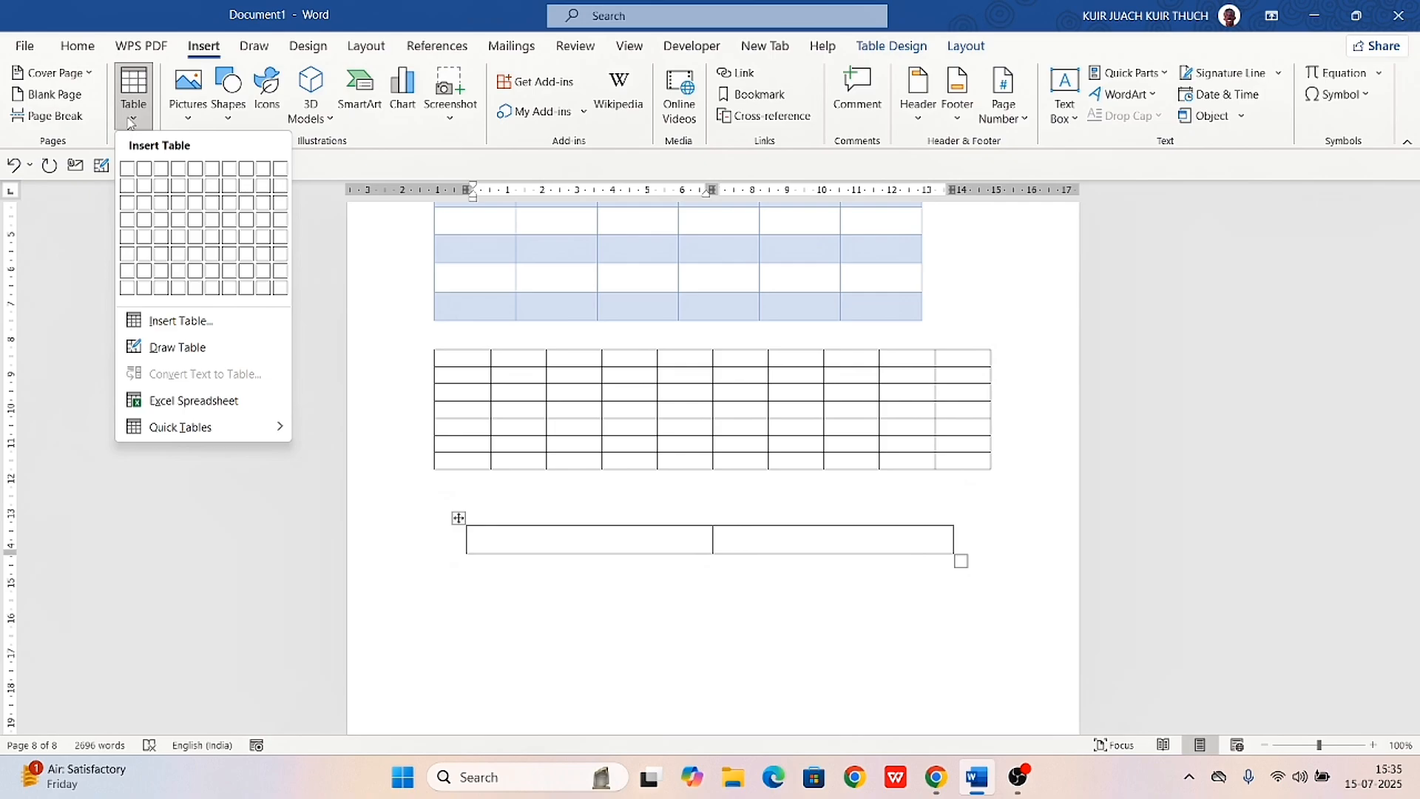
left_click(189, 403)
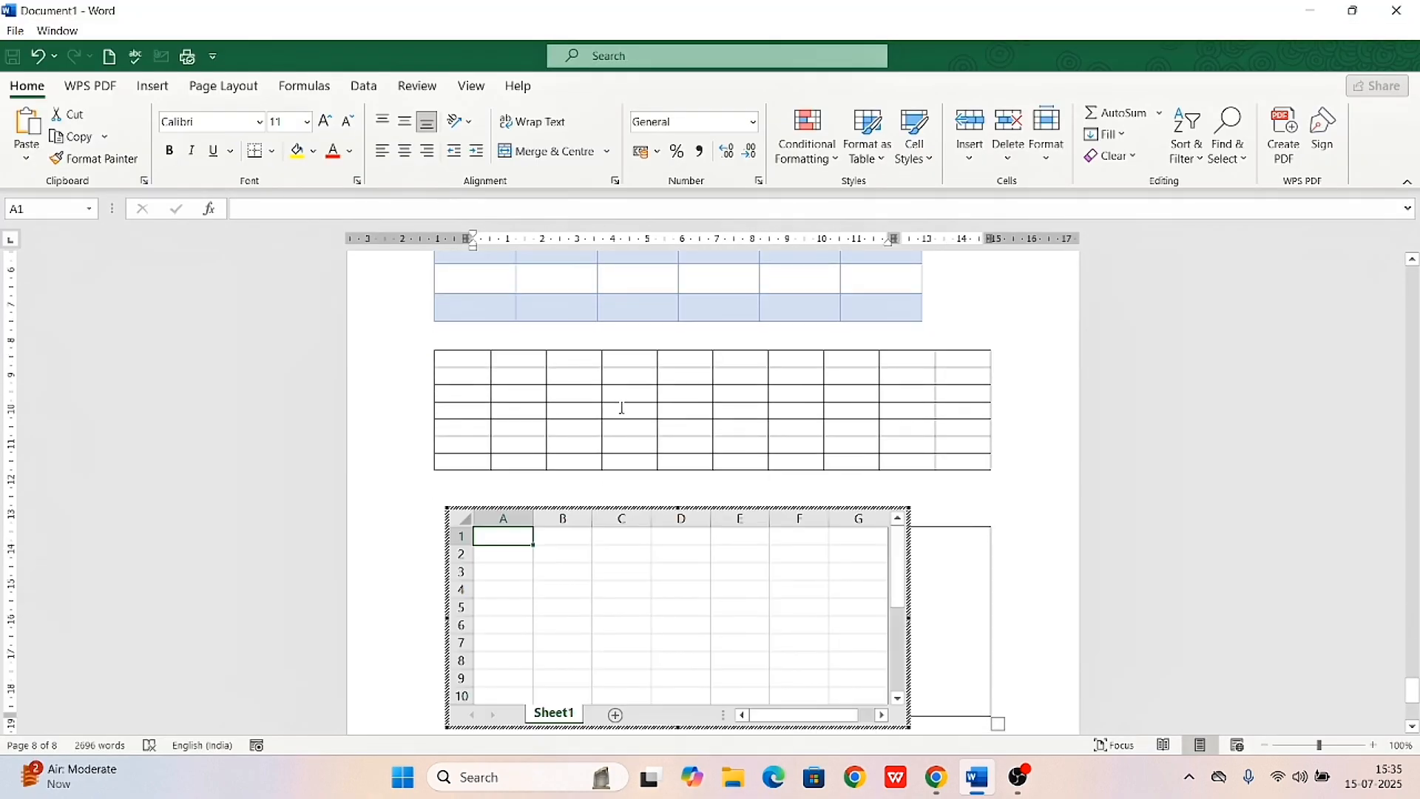
Enter "k" in cell A1 and "one" in cell A2 of the embedded spreadsheet, and undo the last entry
type("k")
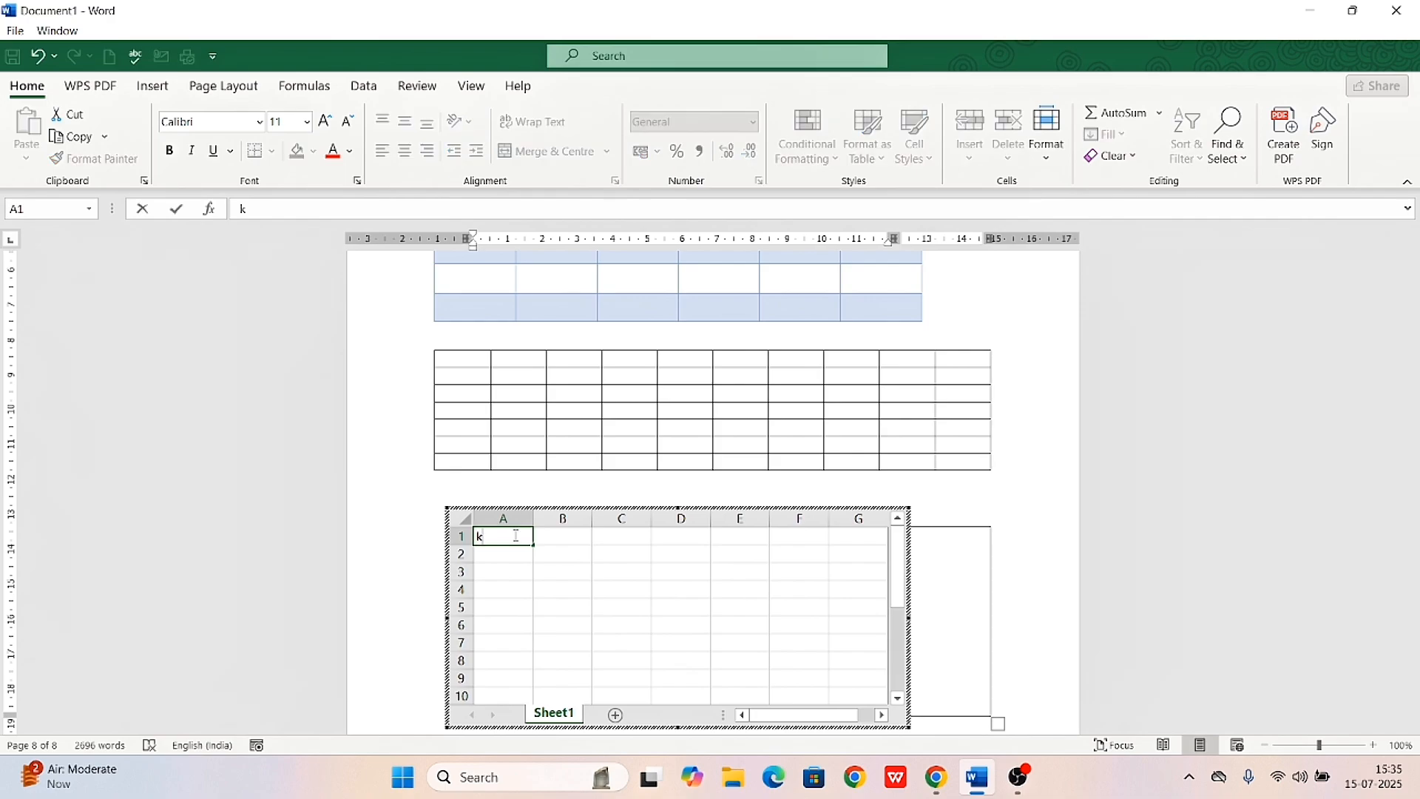
scroll(516, 535, "down", 3)
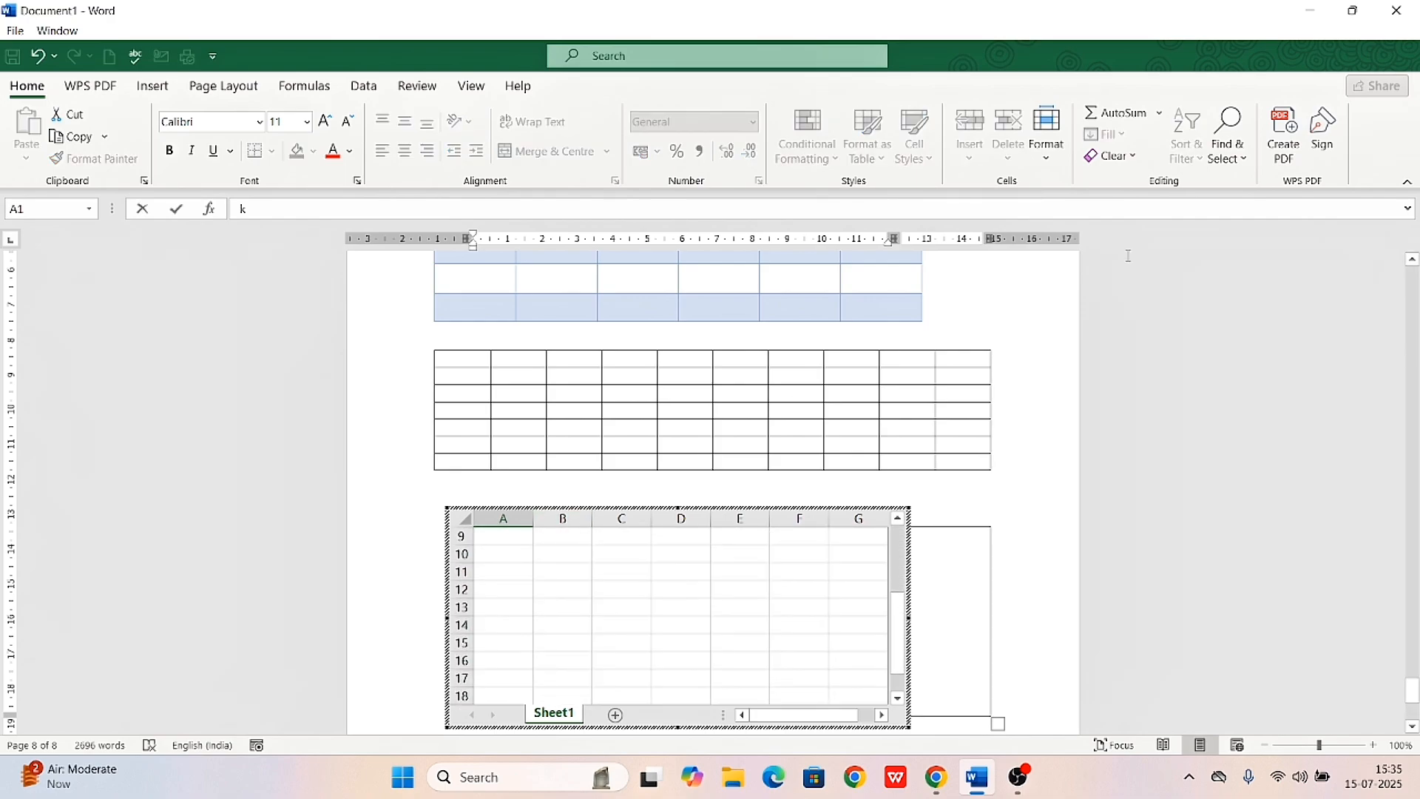
scroll(803, 577, "down", 4)
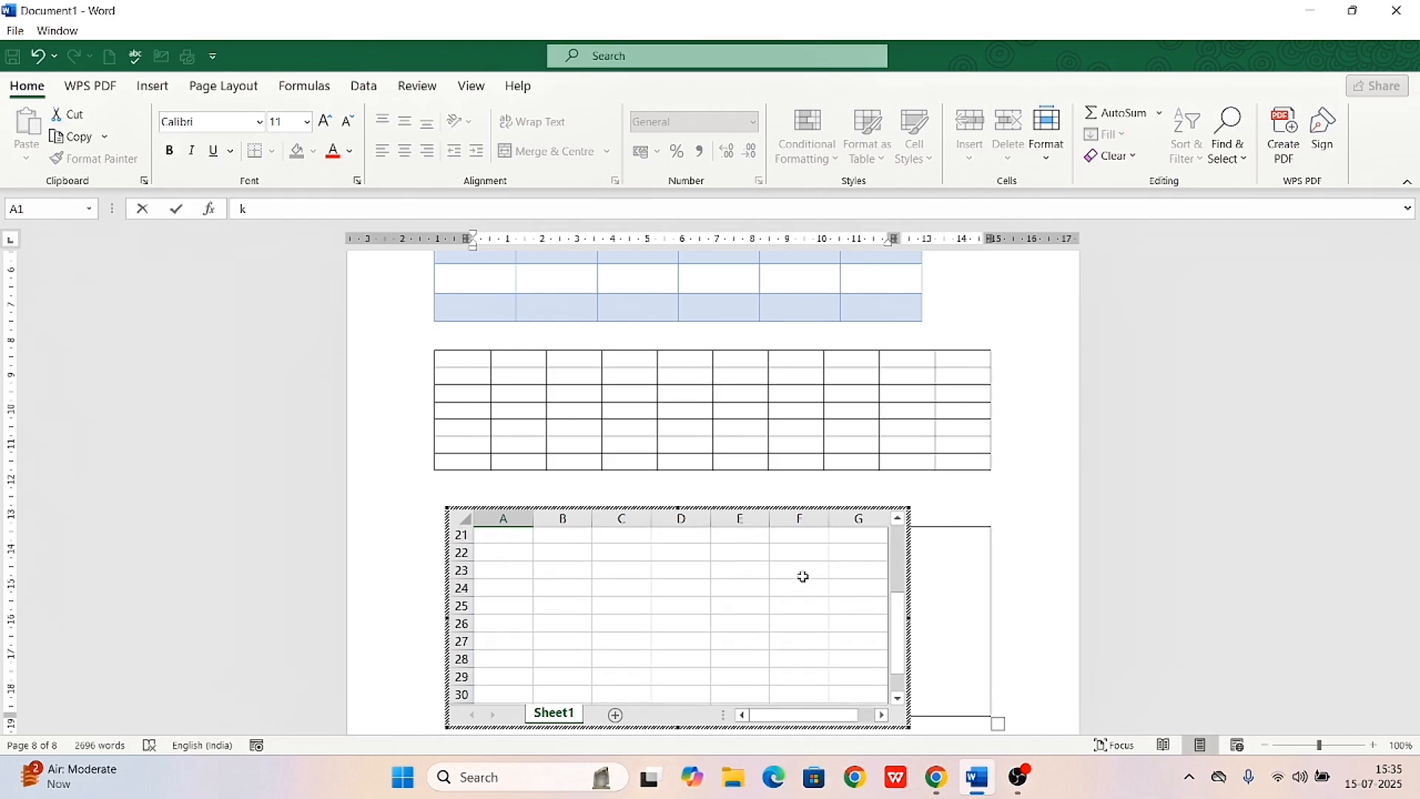
scroll(766, 593, "up", 2)
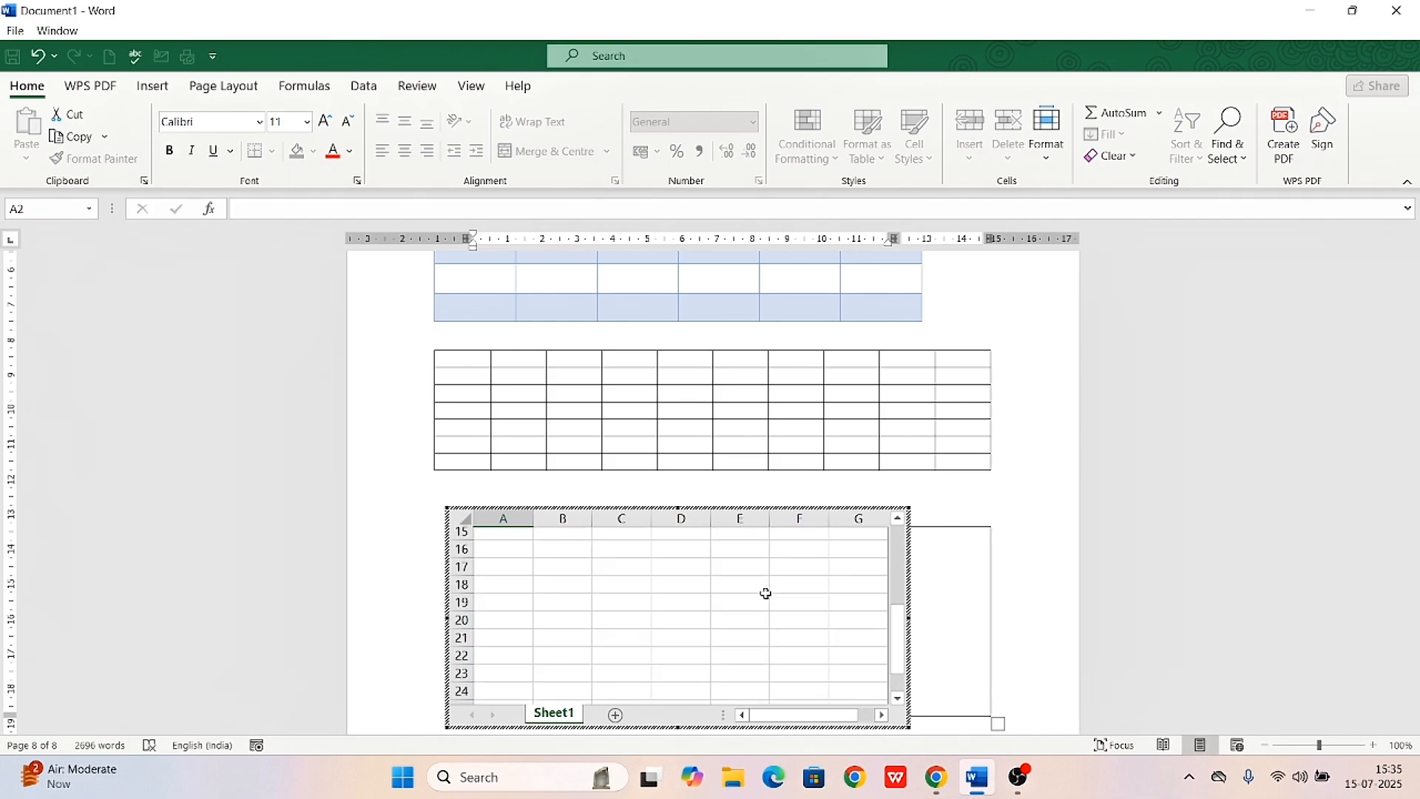
key("Return")
type("one")
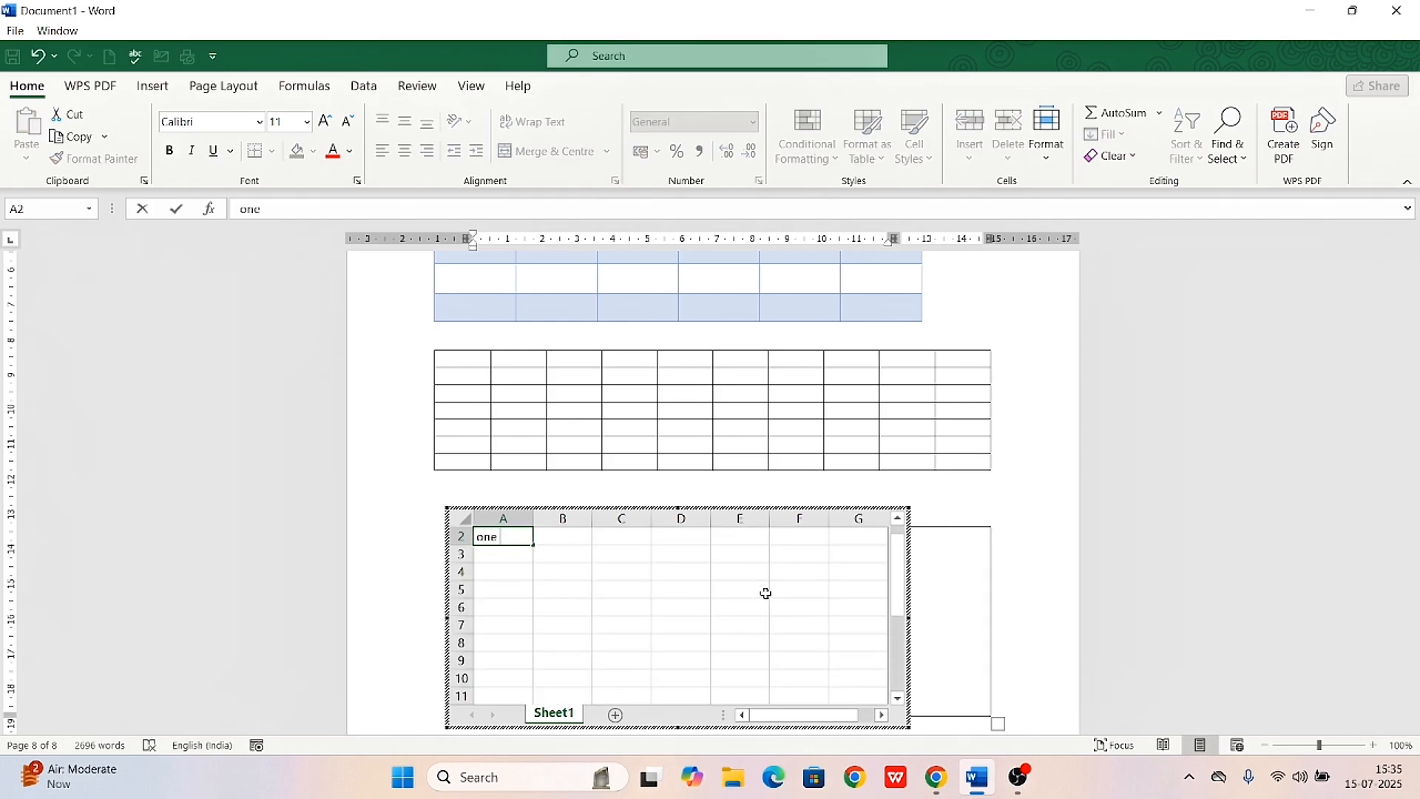
key("Return")
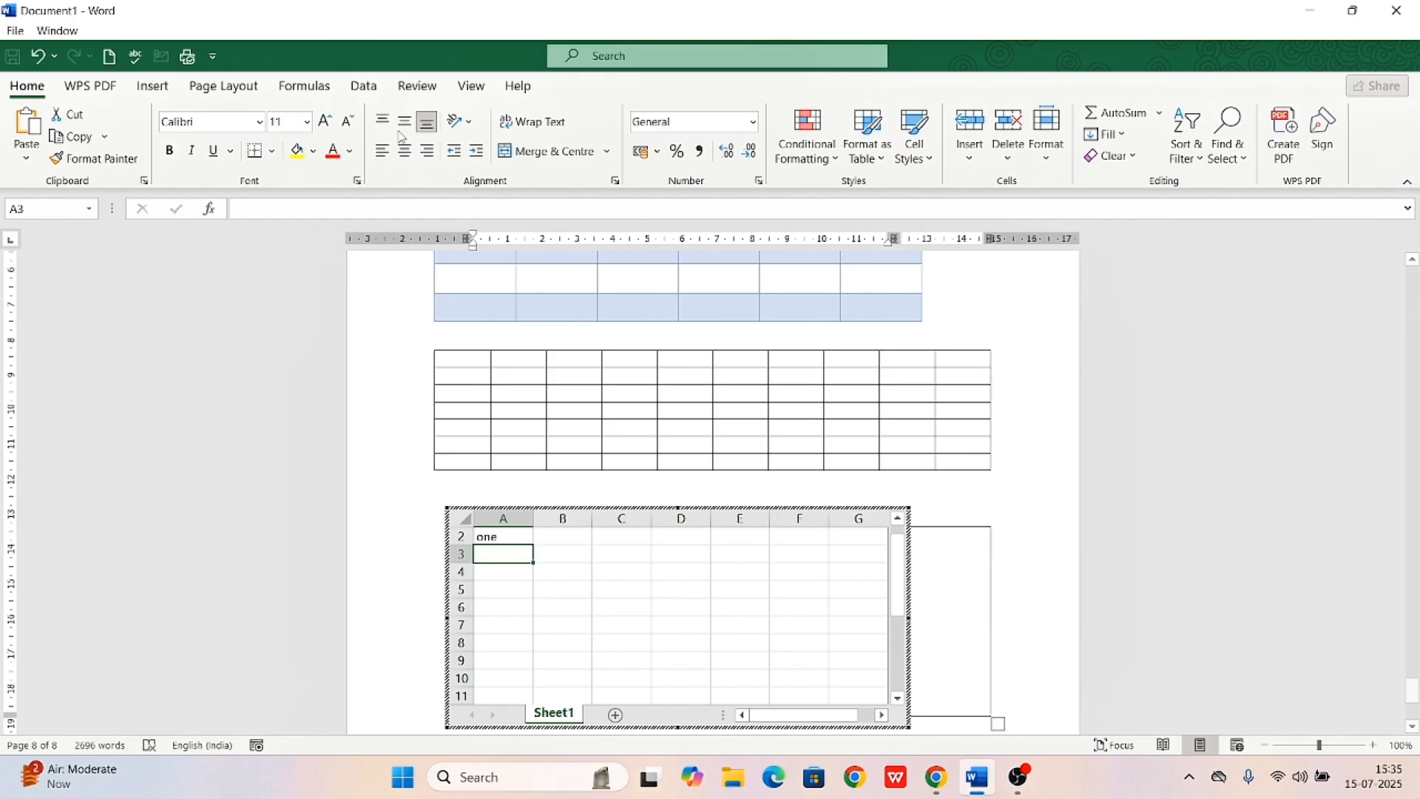
left_click(40, 56)
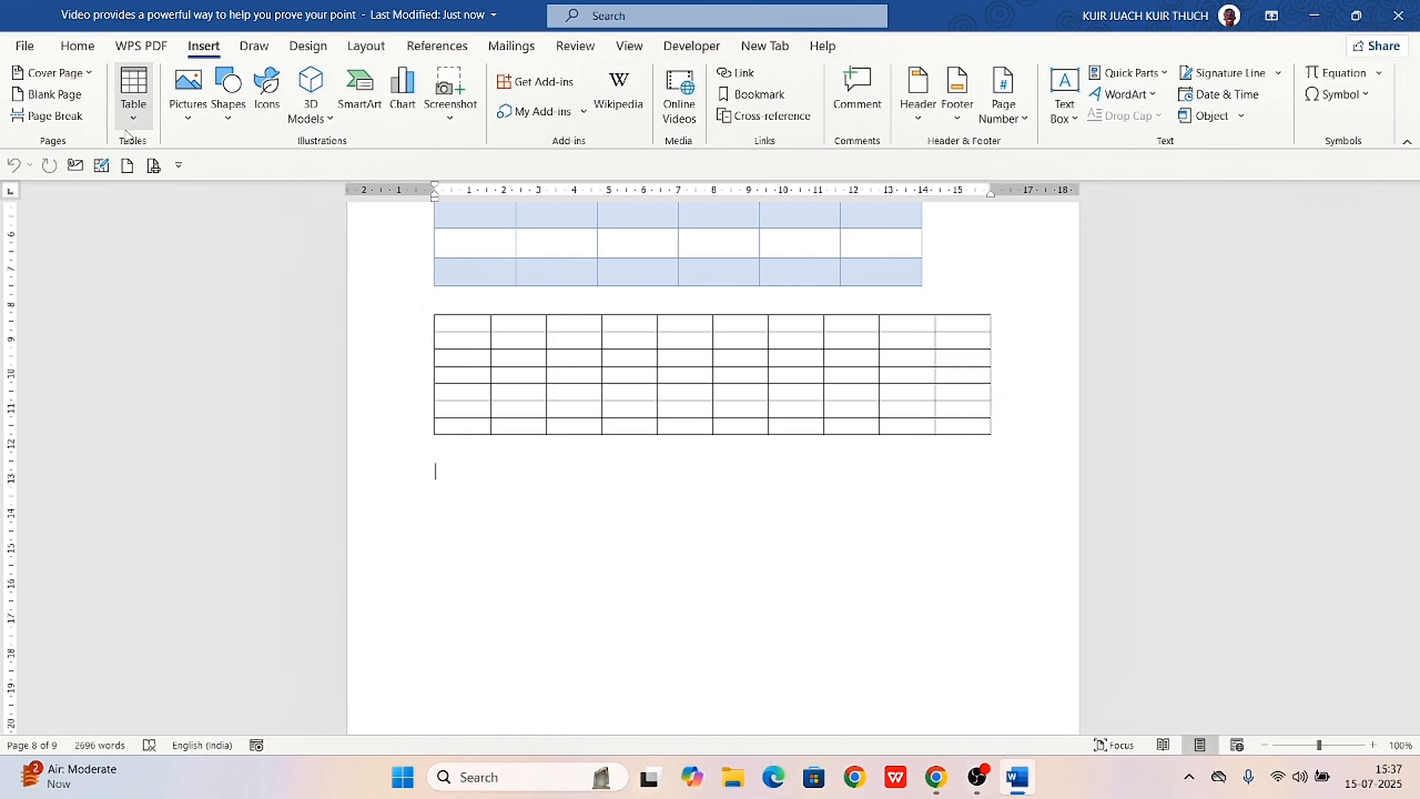
Insert the built-in Calendar 1 quick table below the second table
left_click(127, 133)
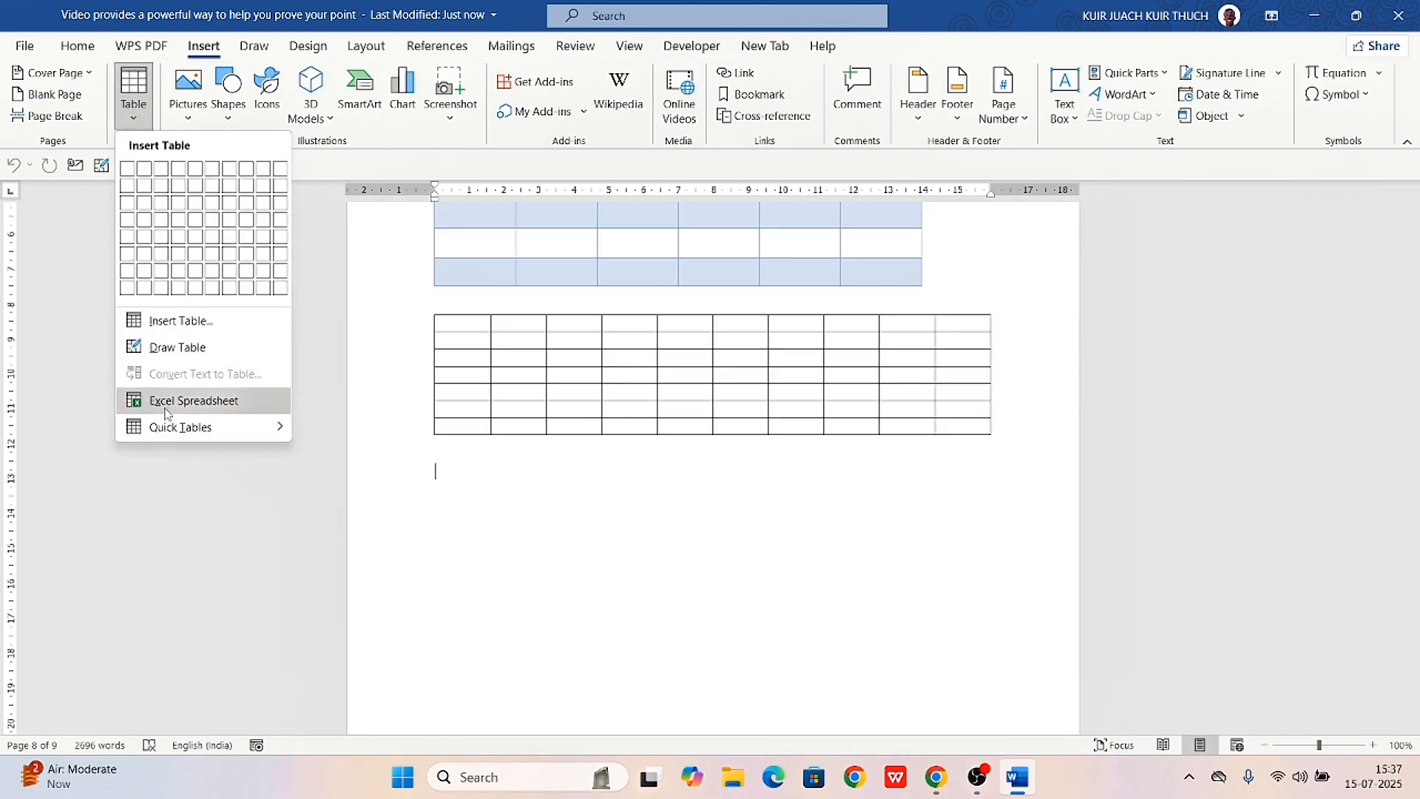
mouse_move(164, 442)
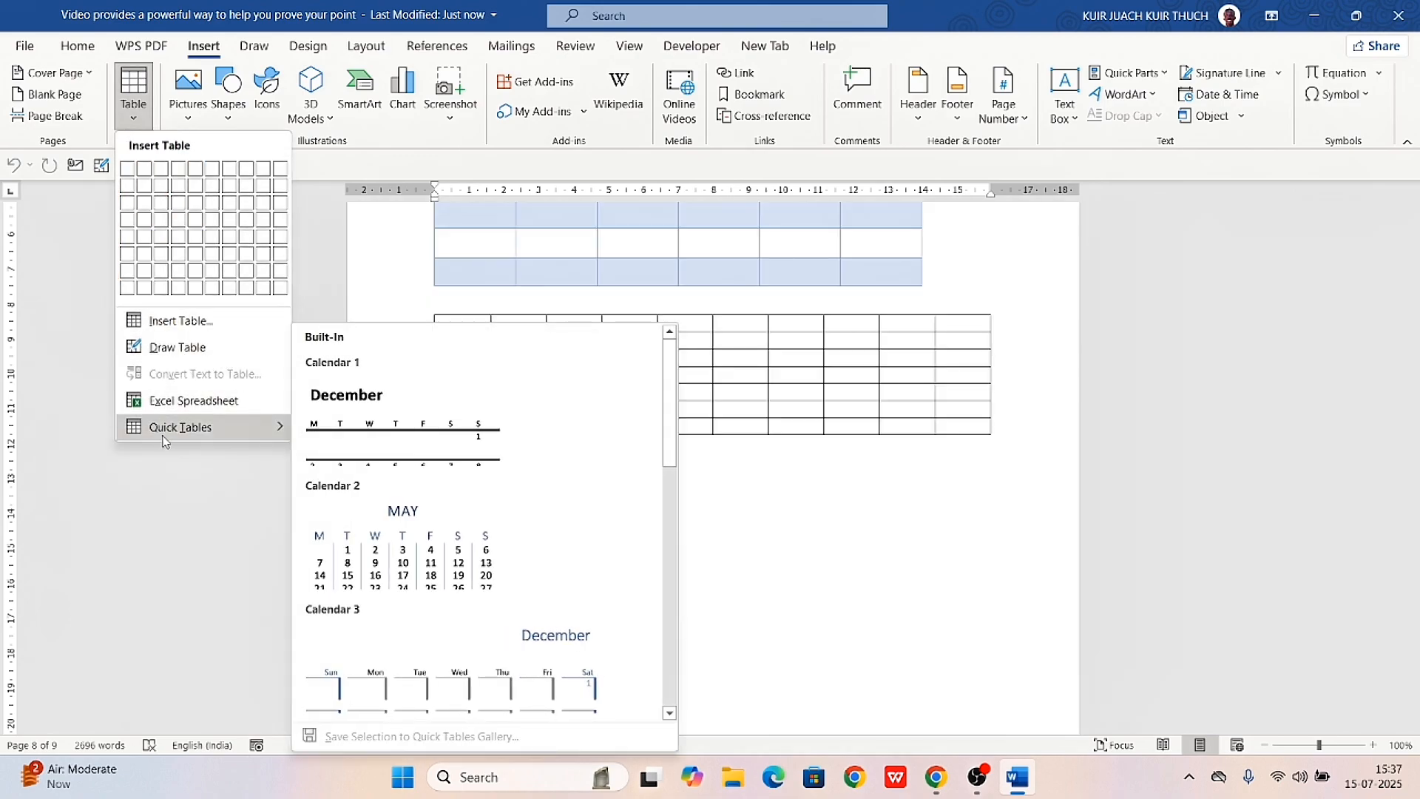
left_click(390, 464)
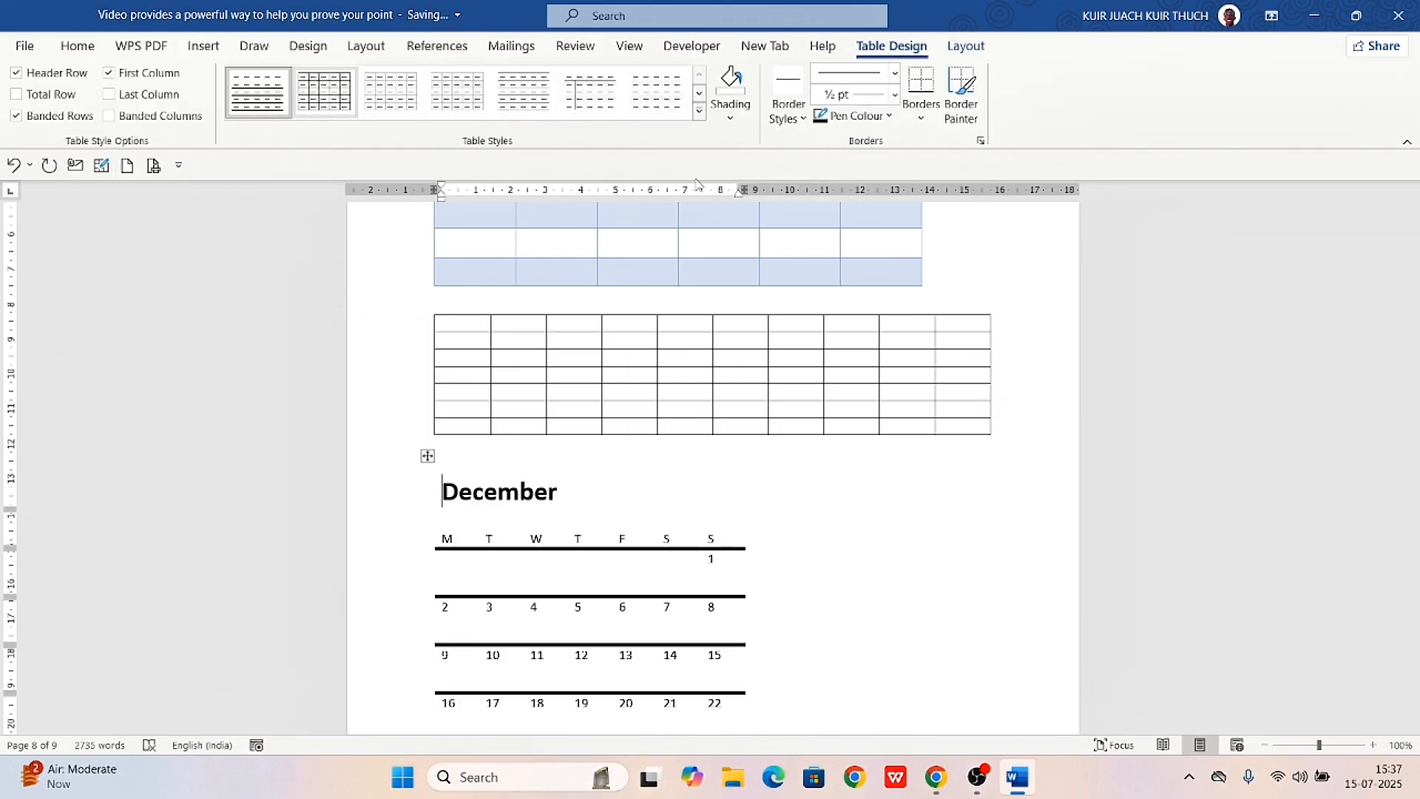
Insert the built-in With Subheads 1 quick table at the calendar's December heading
left_click(214, 48)
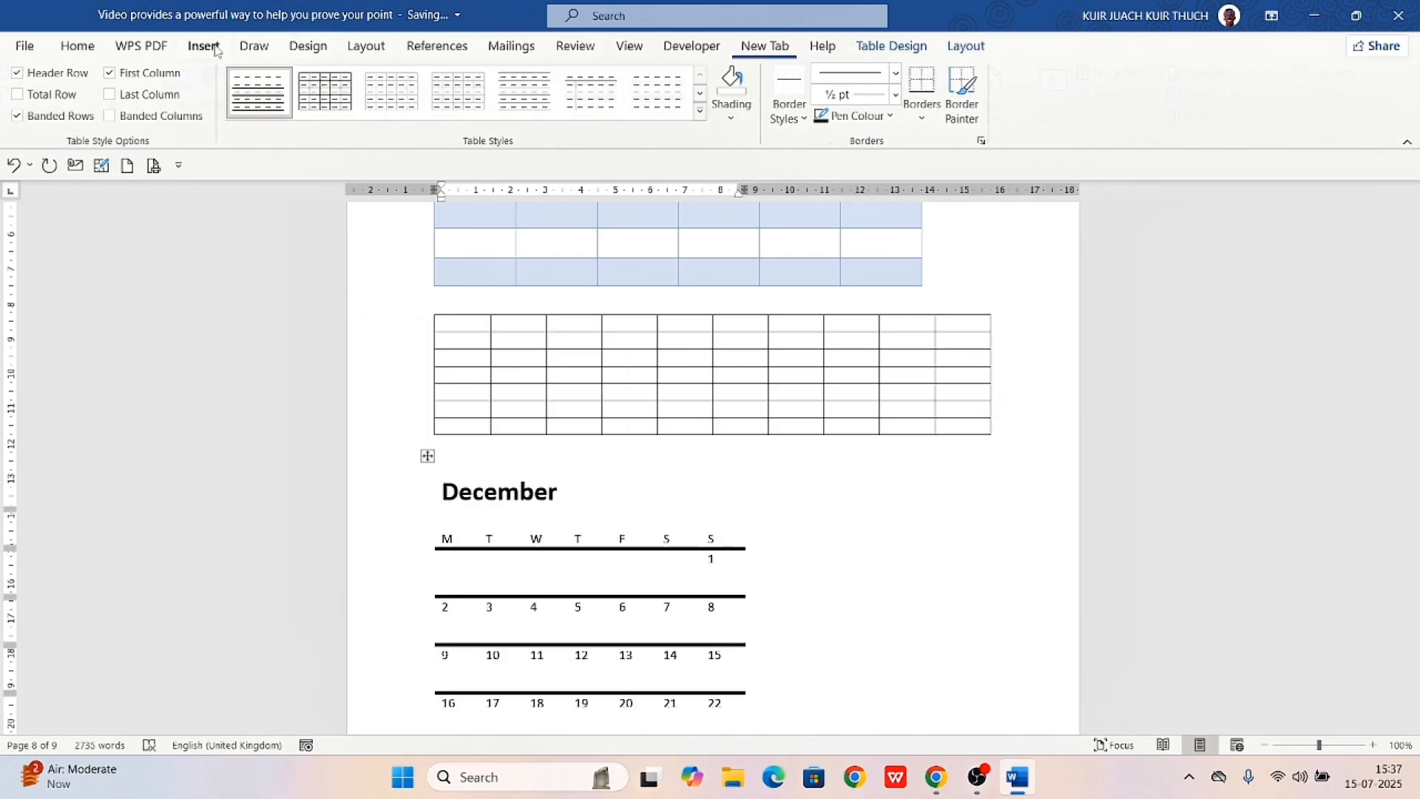
left_click(127, 122)
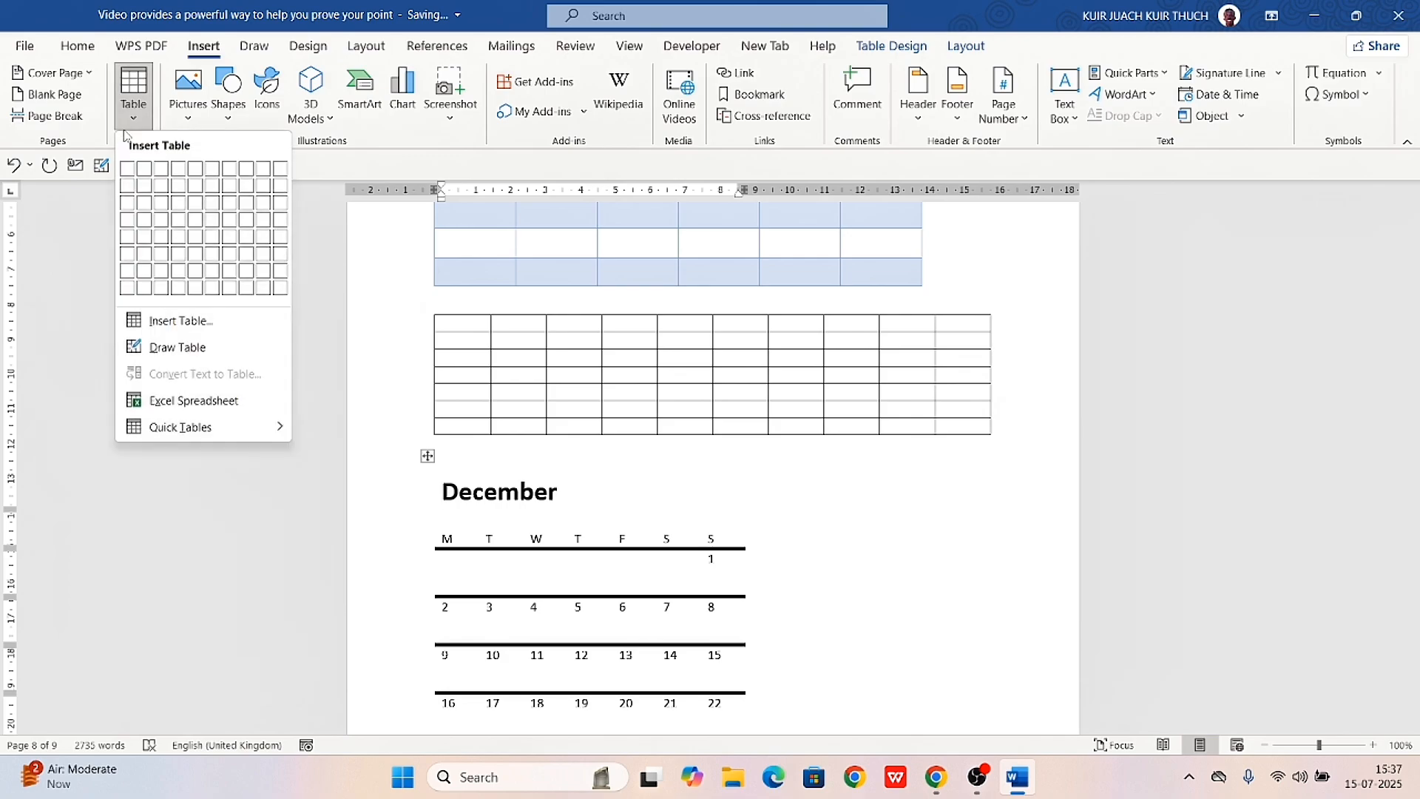
mouse_move(201, 428)
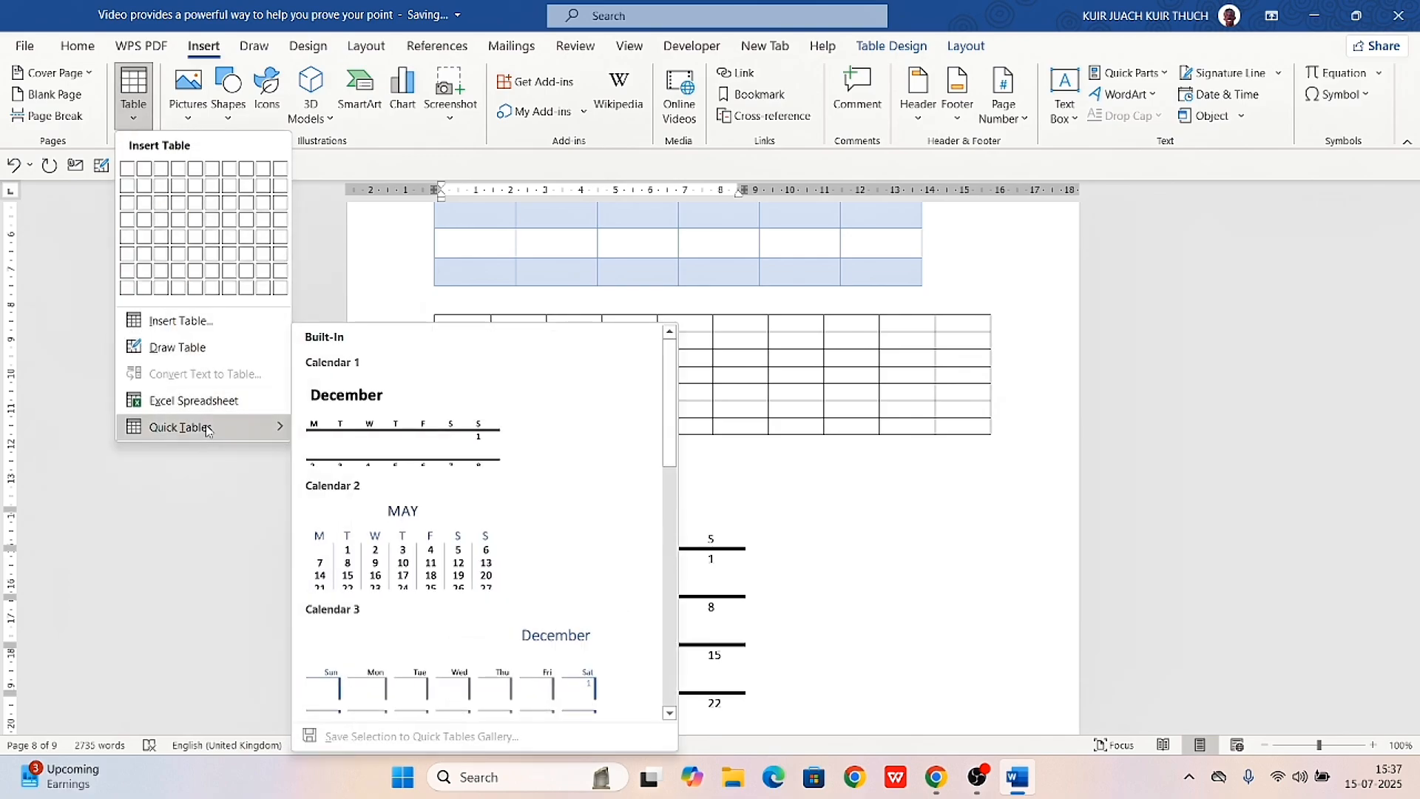
scroll(486, 614, "down", 10)
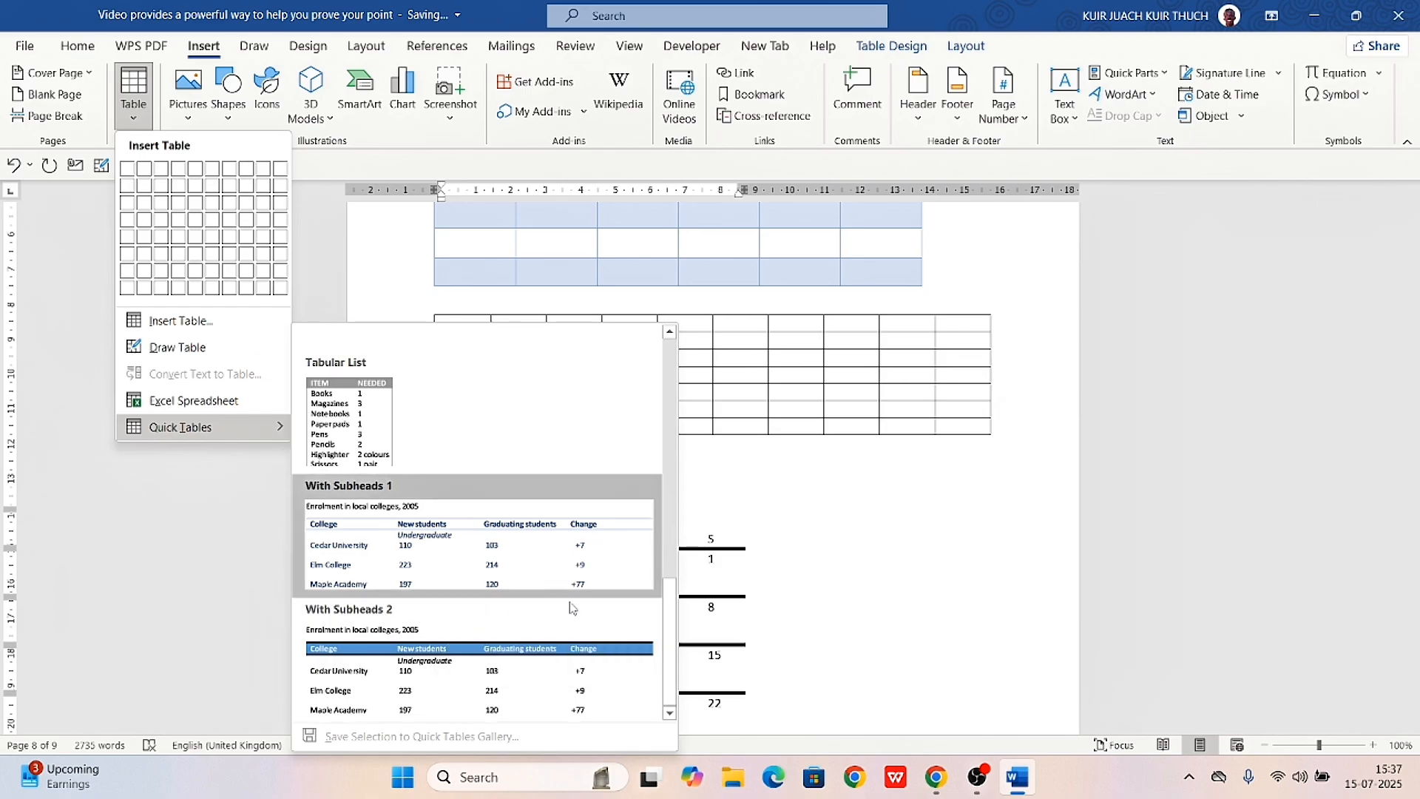
left_click(392, 568)
scroll(544, 412, "down", 3)
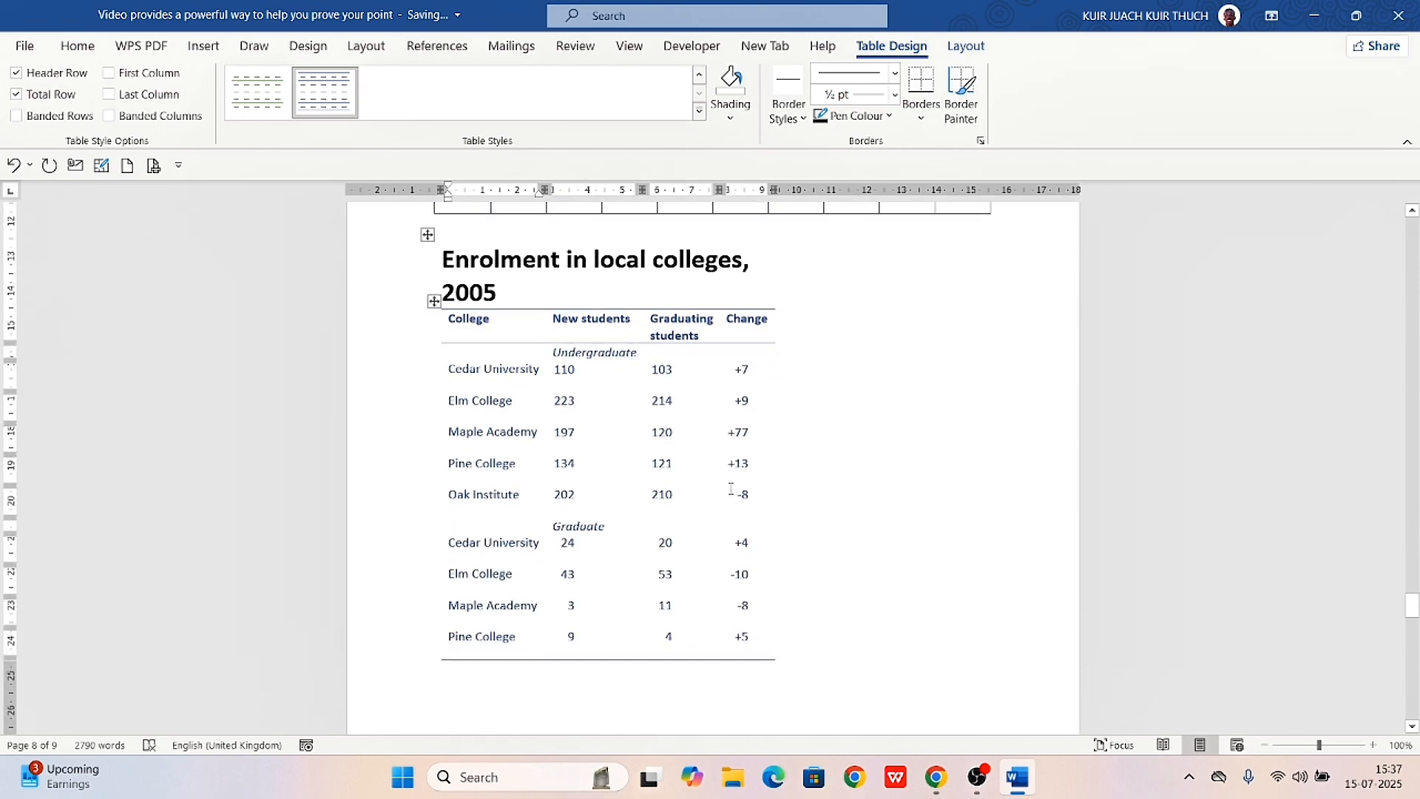
Shorten the College column heading of the enrolment table to "ege", erasing the stray letters typed in front of it
key("Delete")
key("Delete")
key("Delete")
key("Delete")
type("jjuh")
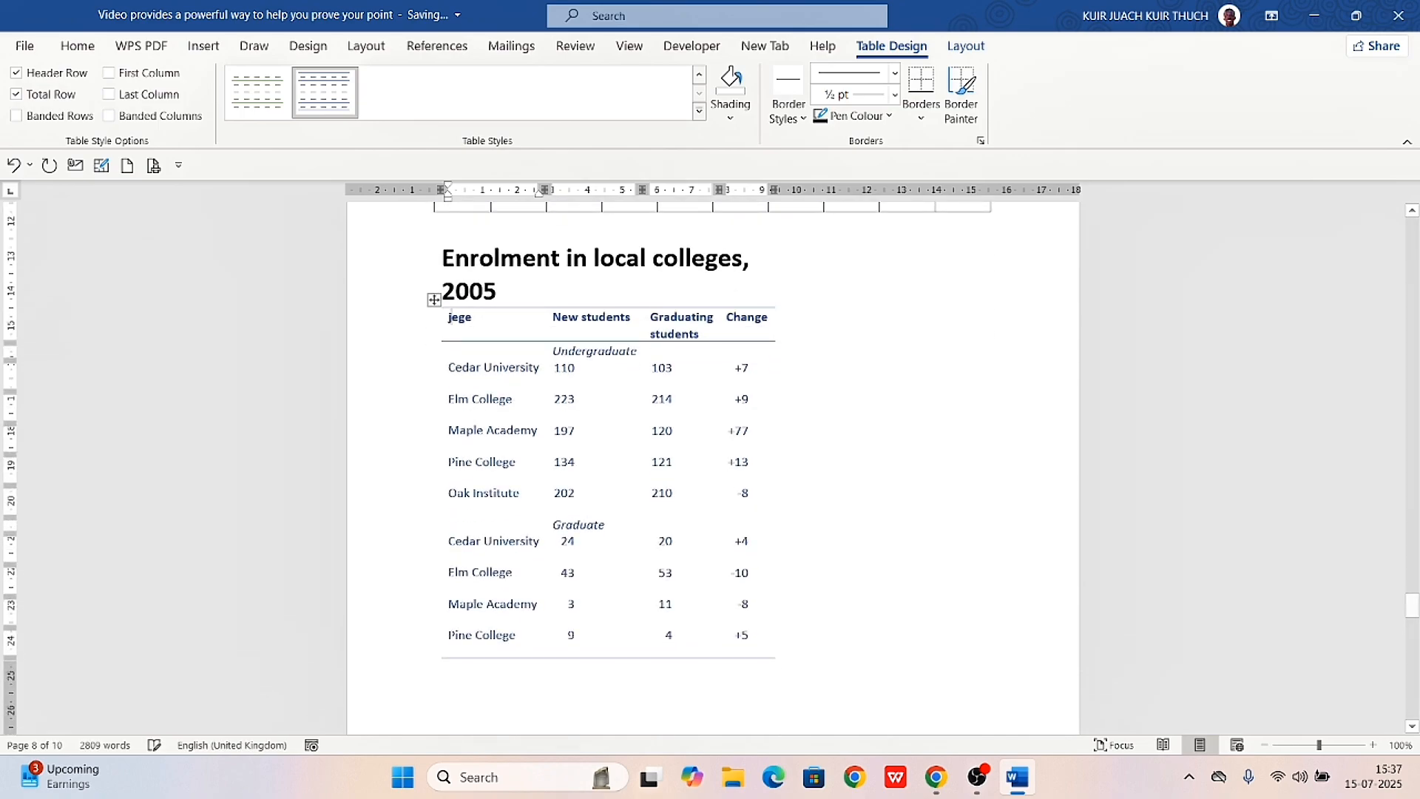
key("BackSpace")
key("BackSpace")
key("BackSpace")
key("BackSpace")
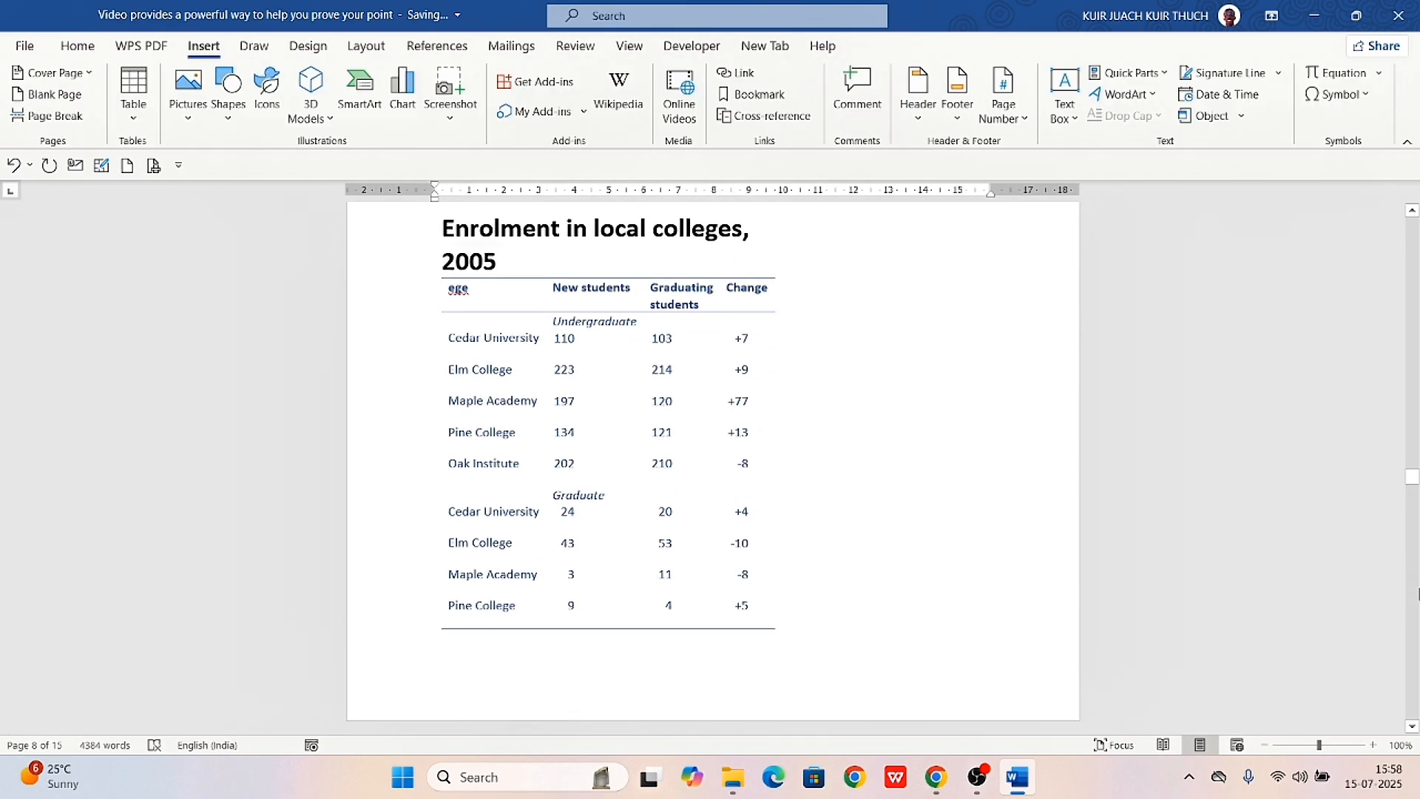